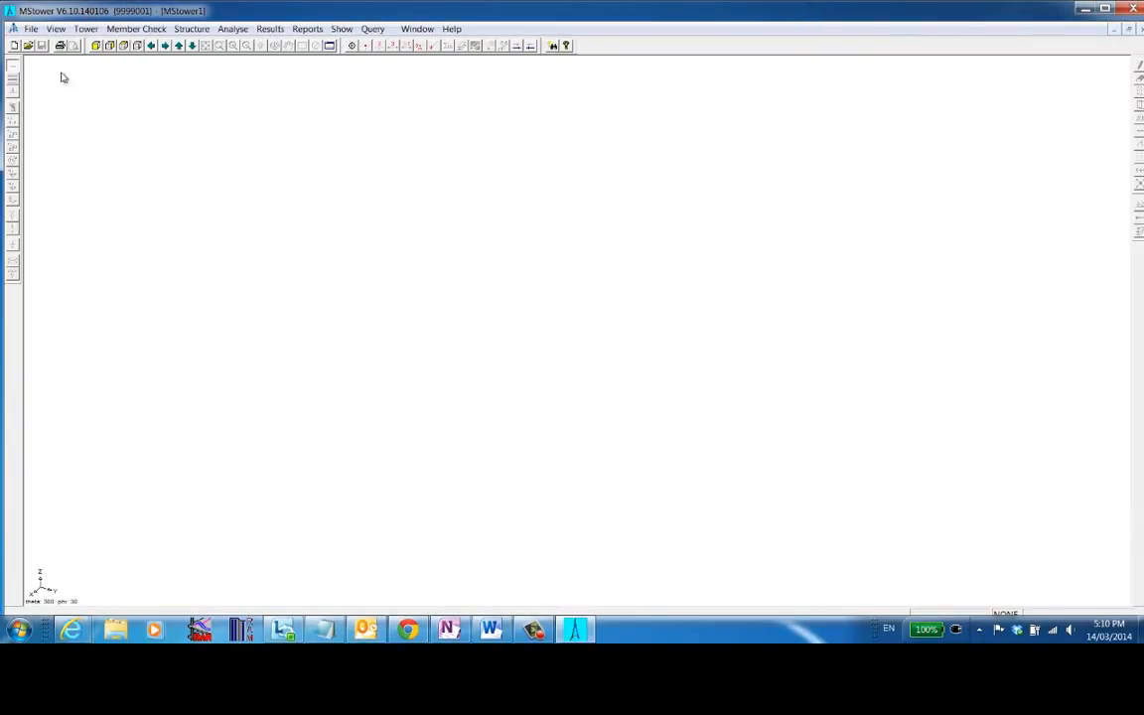
- Create a new job named Demo1 in the default MSTower job folder
left_click(14, 46)
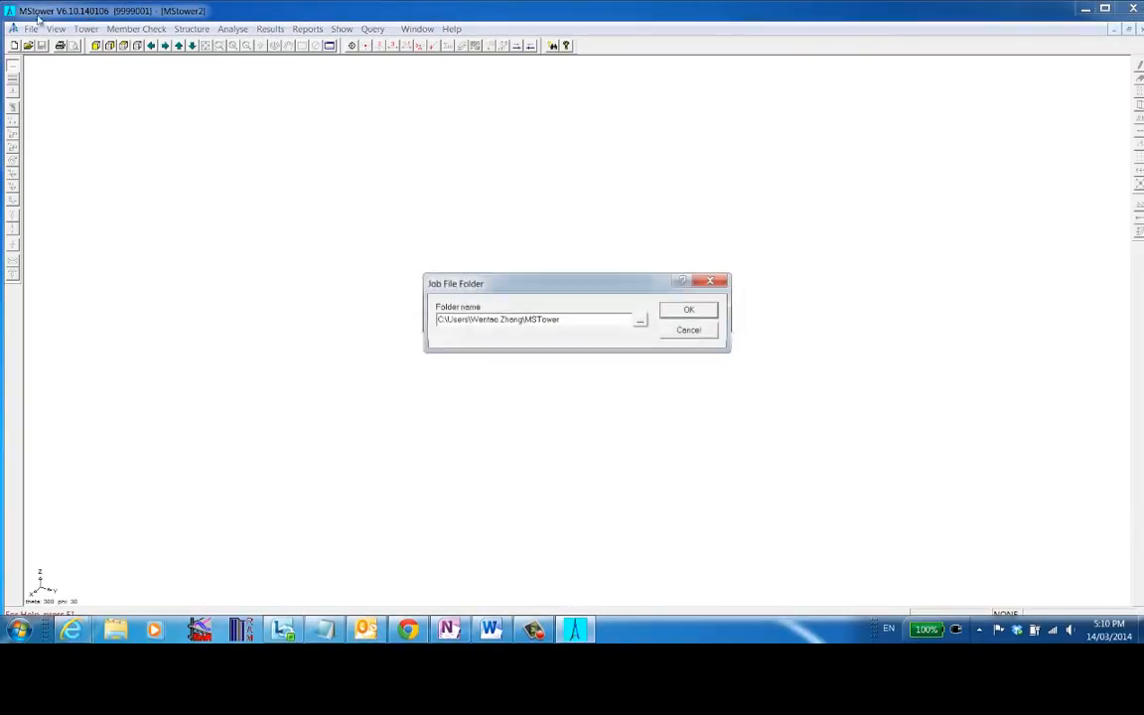
left_click(674, 311)
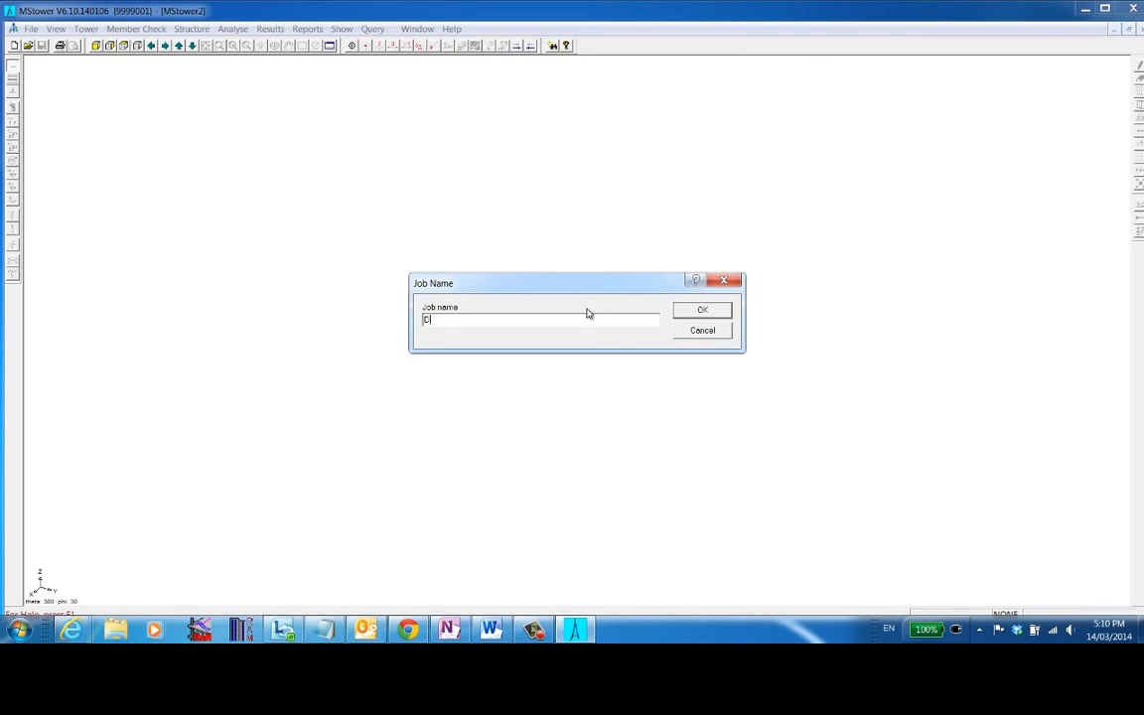
left_click(702, 310)
- Start making a new Tower/Mast data file and enter the title Demo1
left_click(86, 29)
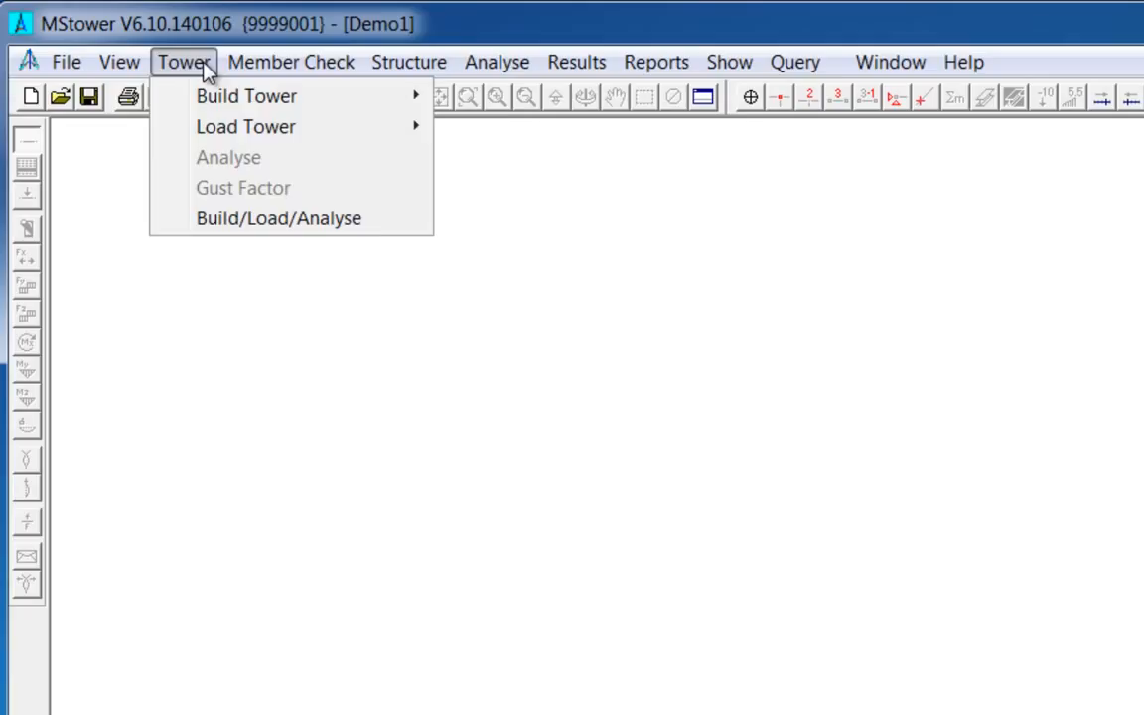
mouse_move(216, 104)
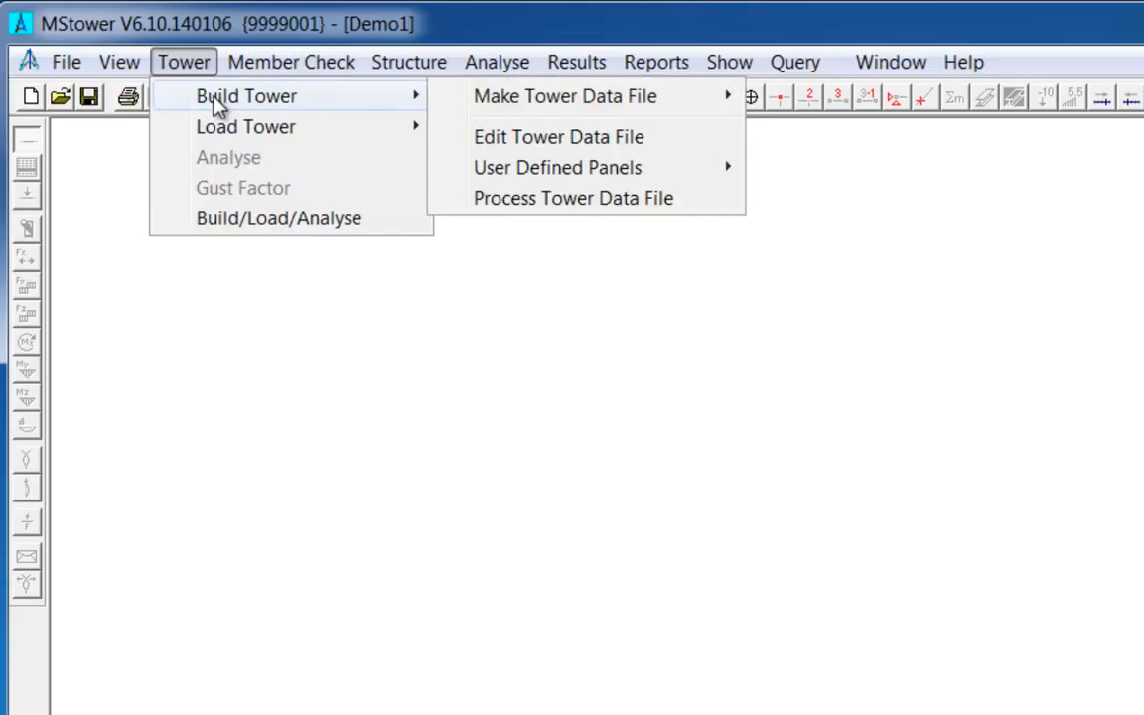
mouse_move(541, 107)
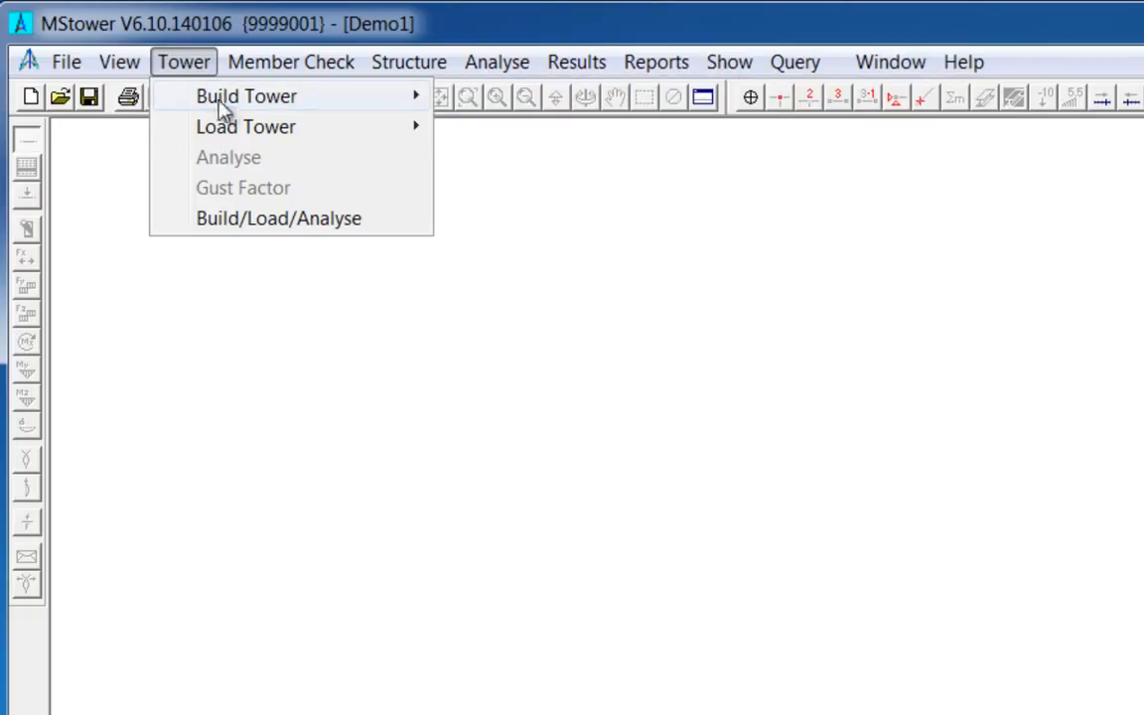
mouse_move(331, 134)
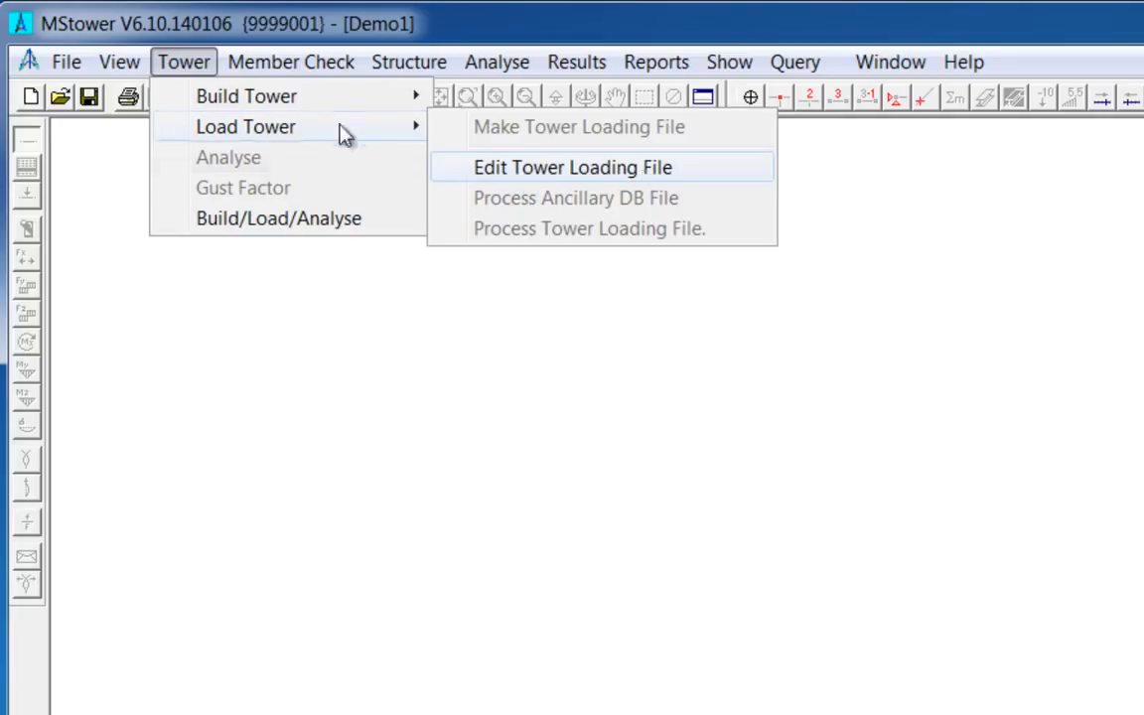
mouse_move(283, 108)
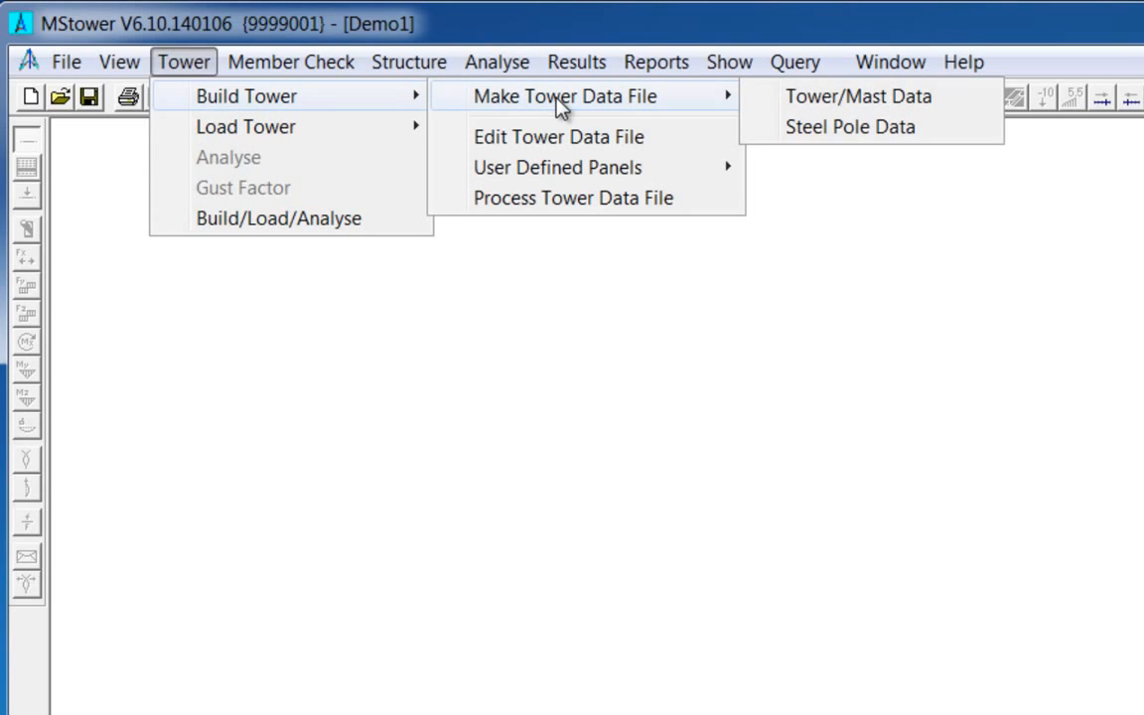
left_click(797, 100)
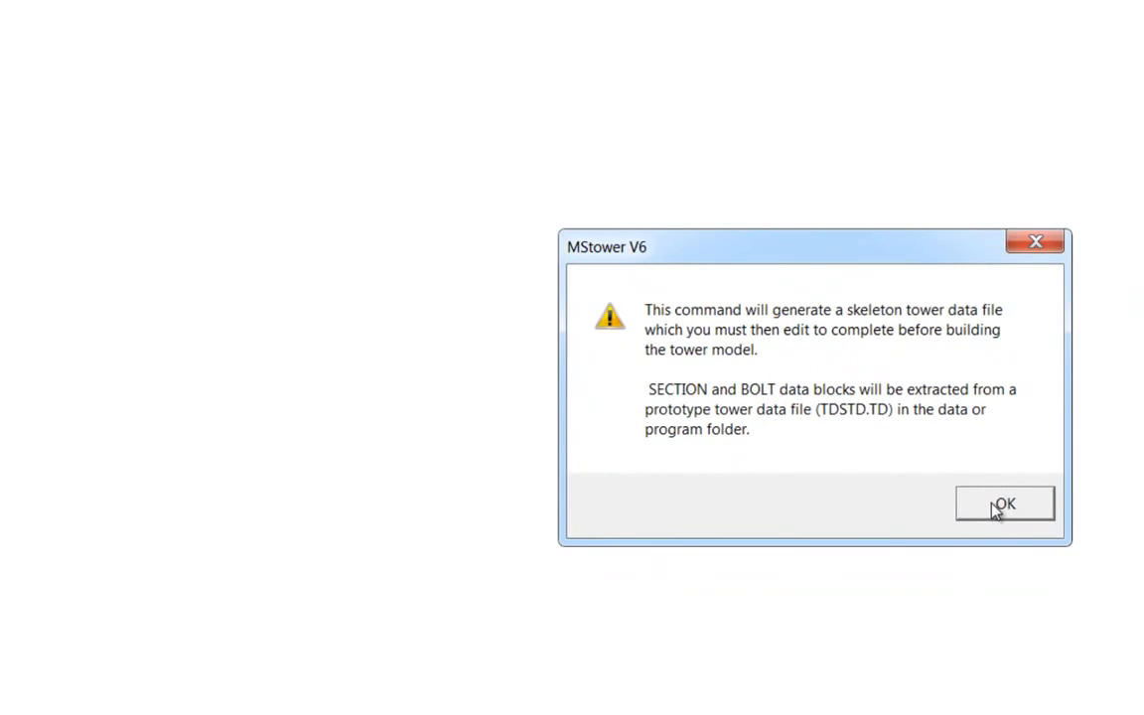
left_click(993, 505)
left_click(801, 466)
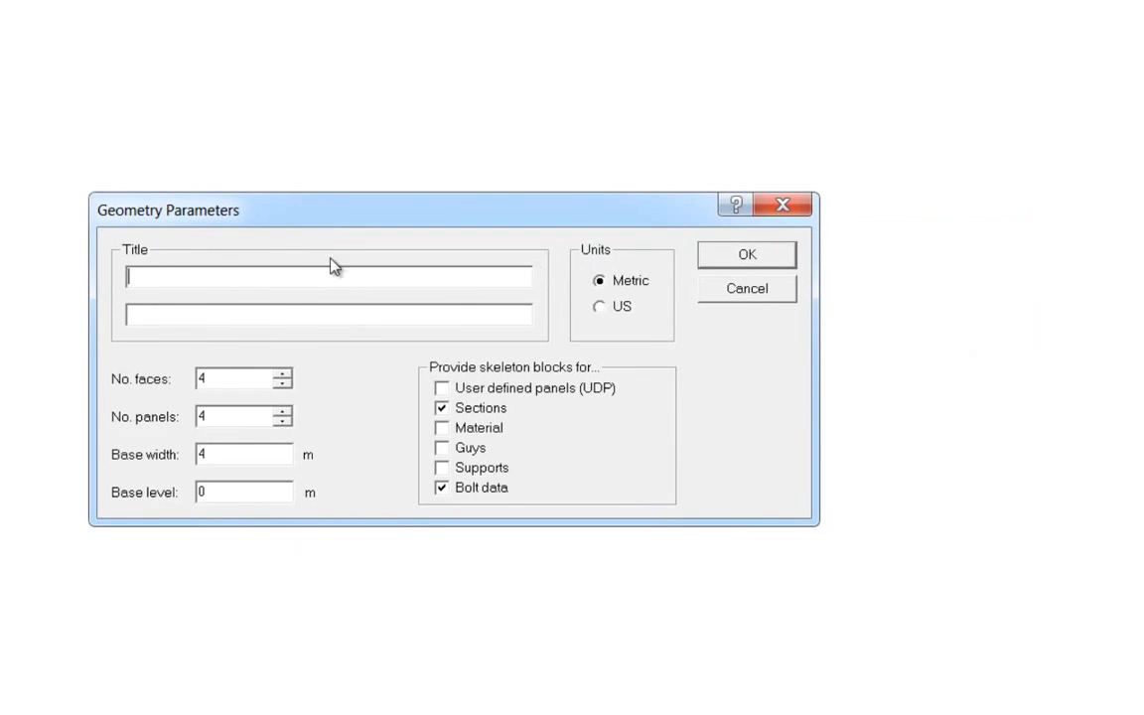
type("Demo1")
- Set the number of panels to 1 and accept panel 1 with 1 m height, 1 m top width and face X
double_click(229, 418)
left_click_drag(268, 423, 200, 416)
type("1")
left_click(746, 256)
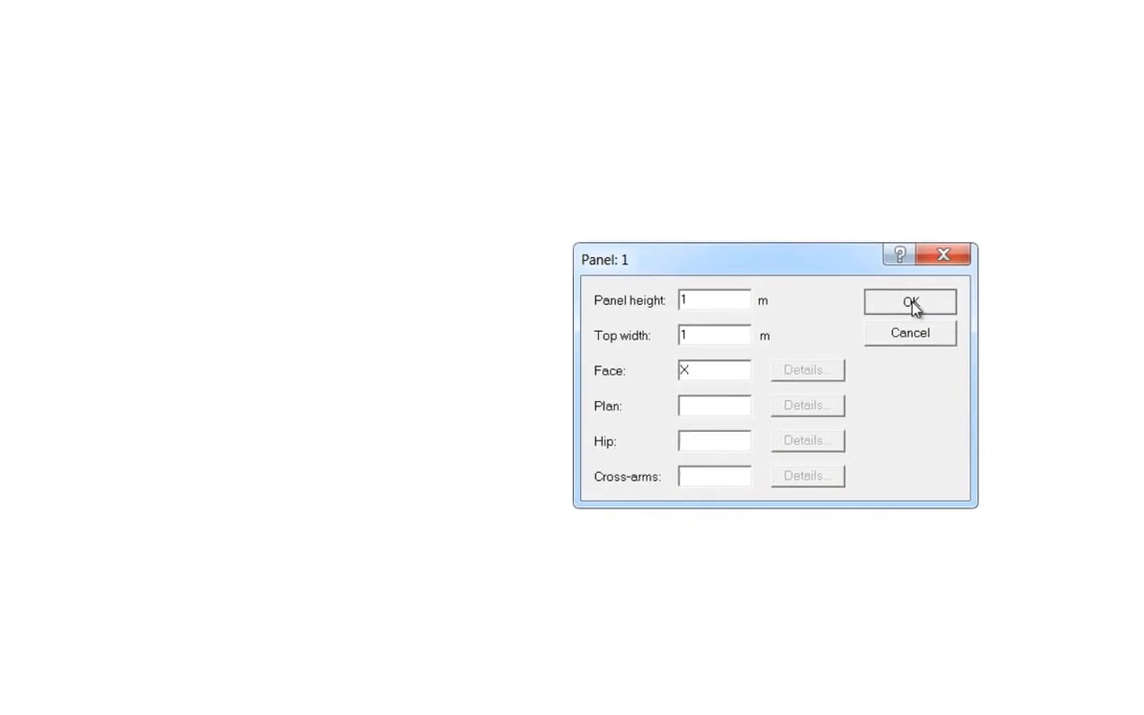
left_click(911, 304)
- Open the tower data file for editing
left_click(87, 29)
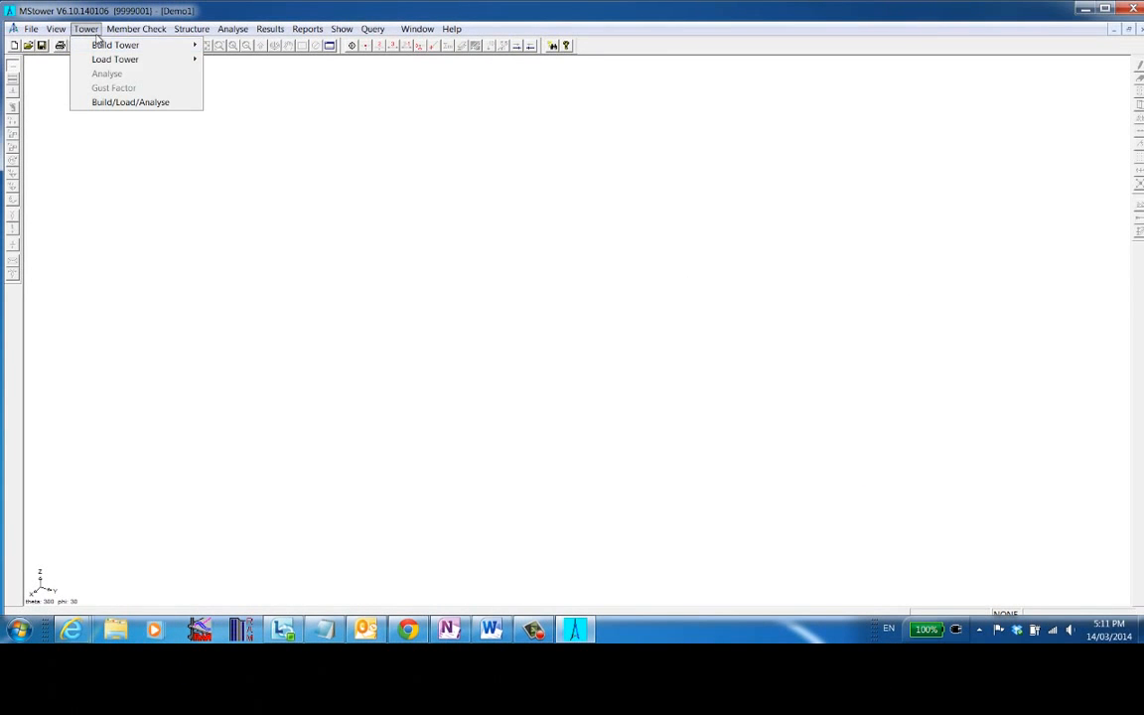
mouse_move(102, 45)
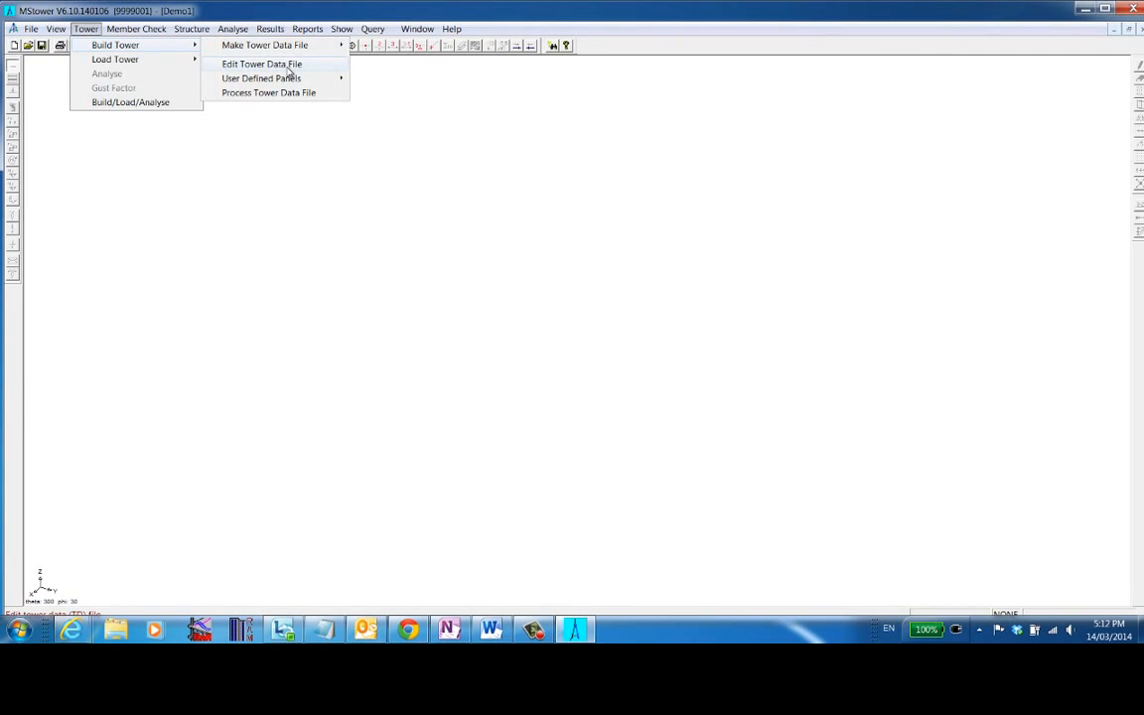
left_click(288, 68)
left_click_drag(287, 16, 345, 55)
left_click(392, 241)
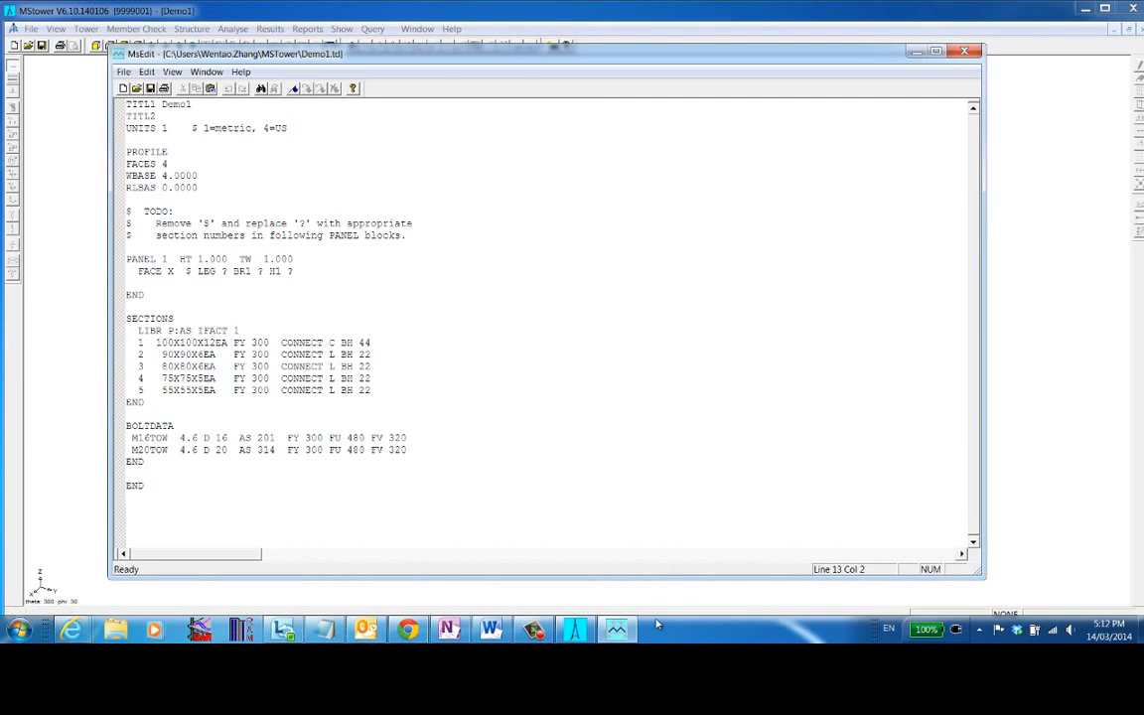
- Replace the title, units and profile lines with the pasted header of the example tower file TWEX4.TD
left_click(337, 632)
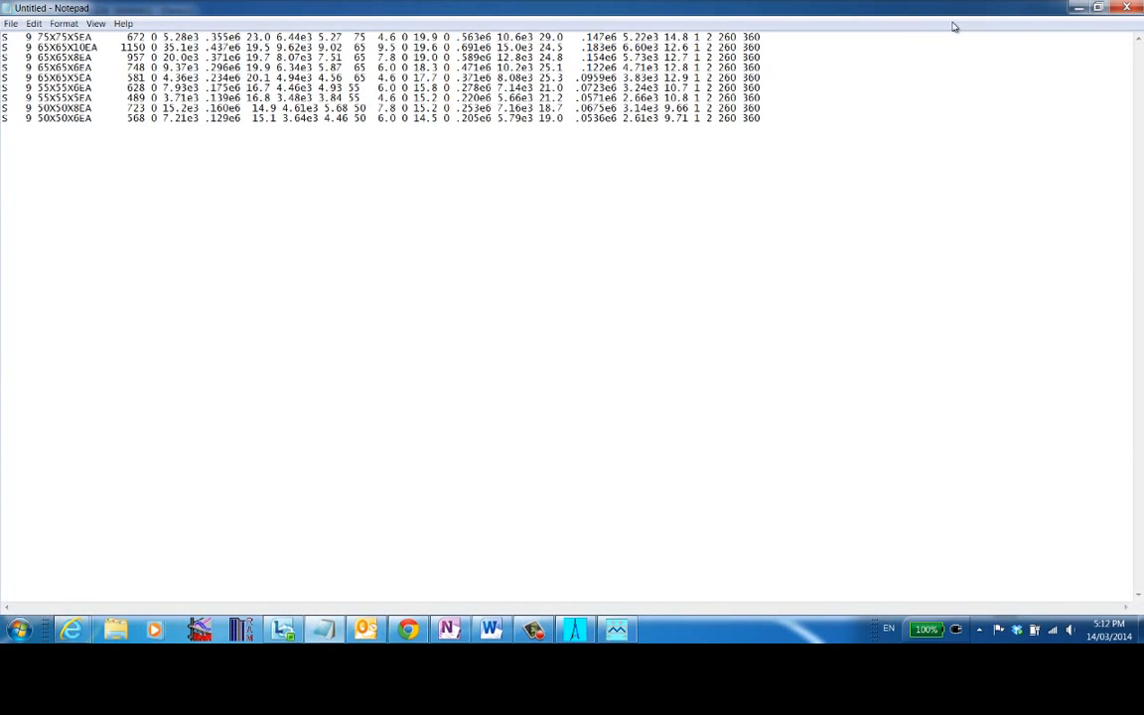
left_click_drag(771, 5, 353, 354)
left_click(623, 354)
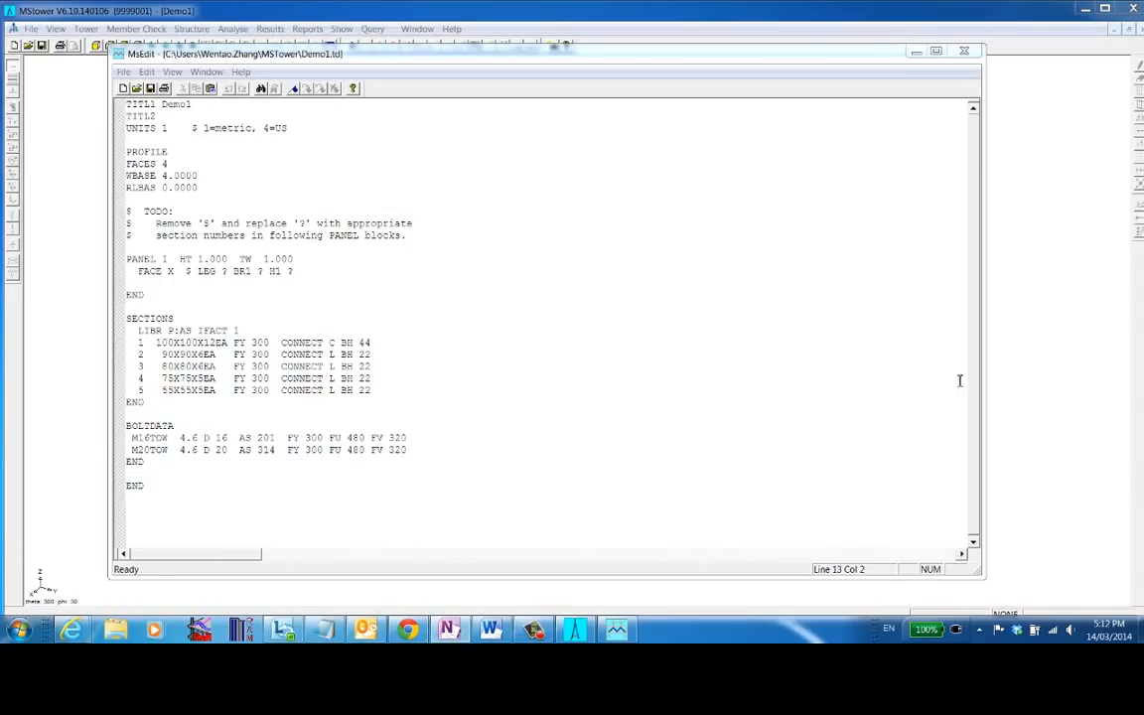
left_click(488, 358)
left_click_drag(229, 185, 64, 90)
type("TITL1  30 deg deviation tower, asymmetric crossarms. TITL2  FILE TWEX4.TD  D30E10.TD  UNITS KN M  UNITS 1  PROFILE  FACES 4  WBASE  6.781   RLBASE 0.0")
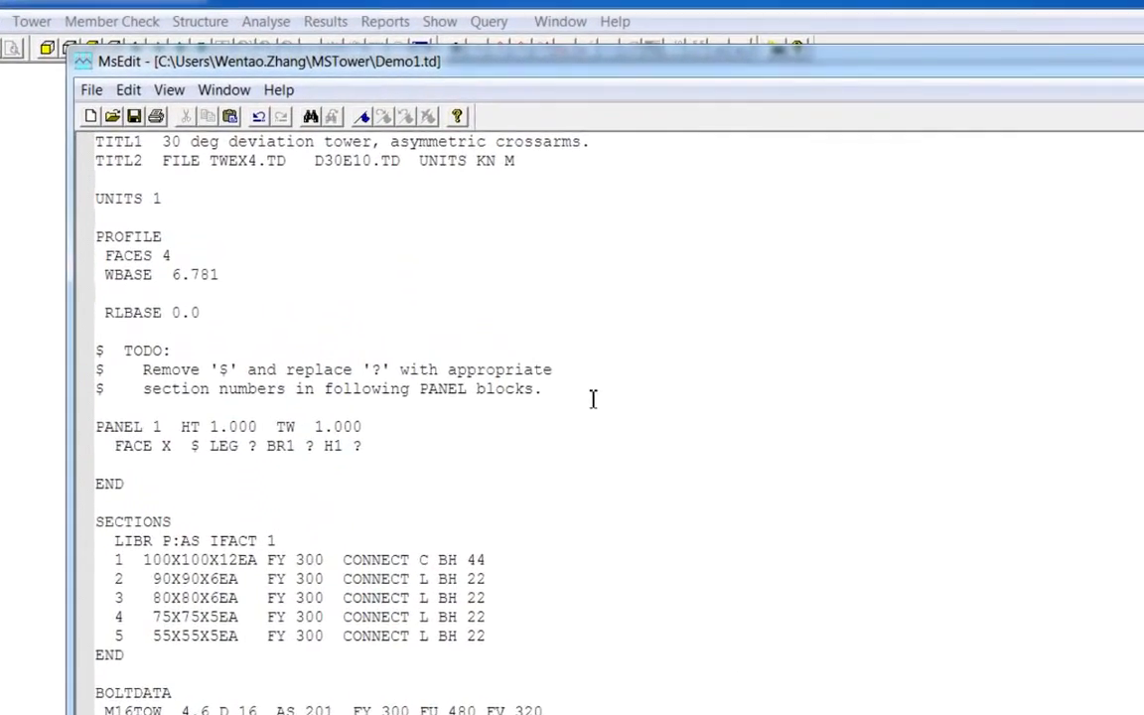
- Examine the header keywords TITL1, TITL2, PROFILE, FACES, WBASE and RLBASE in the data file
double_click(147, 106)
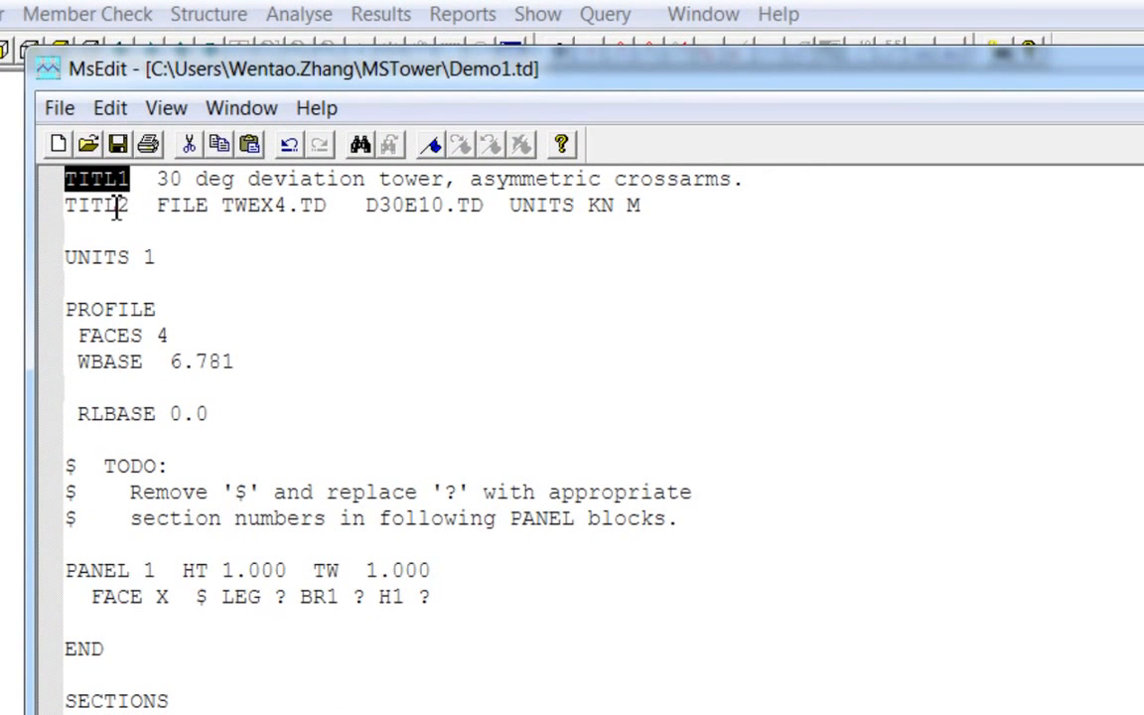
double_click(114, 206)
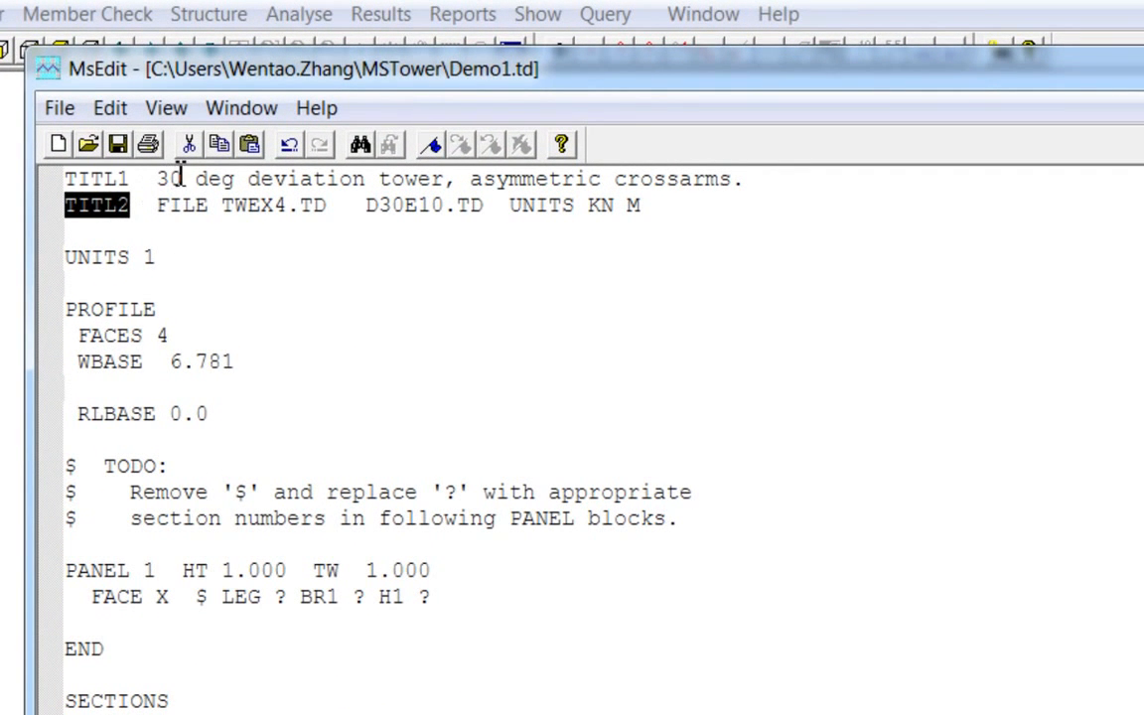
left_click_drag(749, 182, 288, 182)
left_click(764, 246)
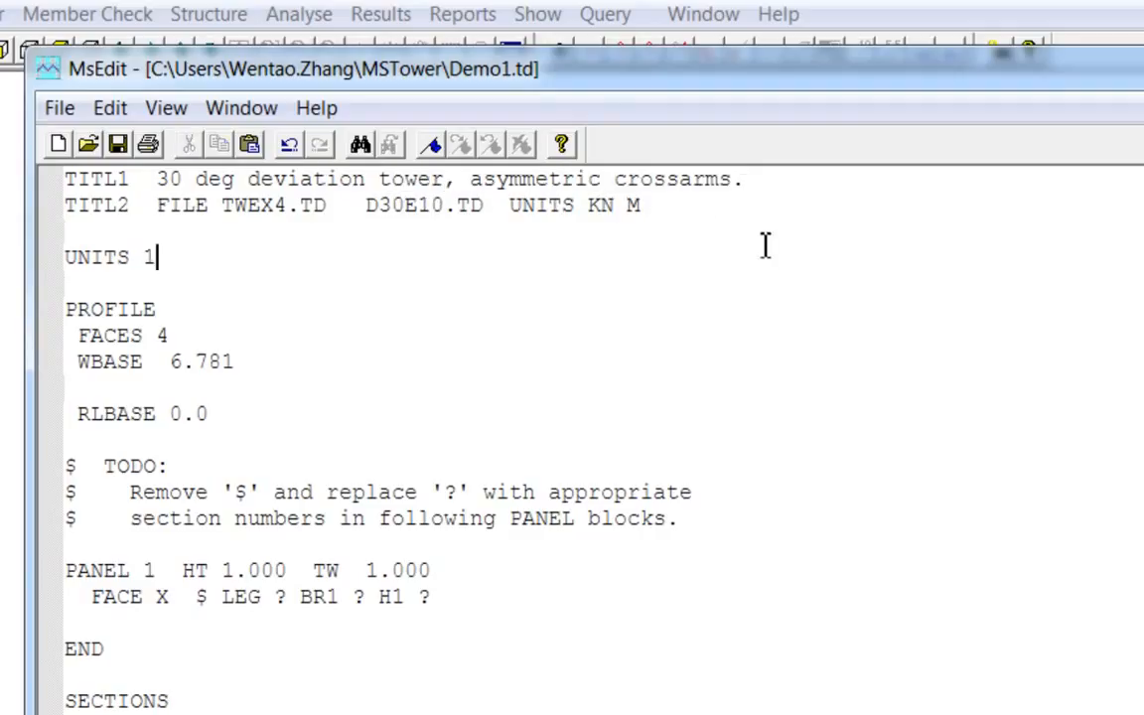
double_click(79, 313)
left_click(383, 312)
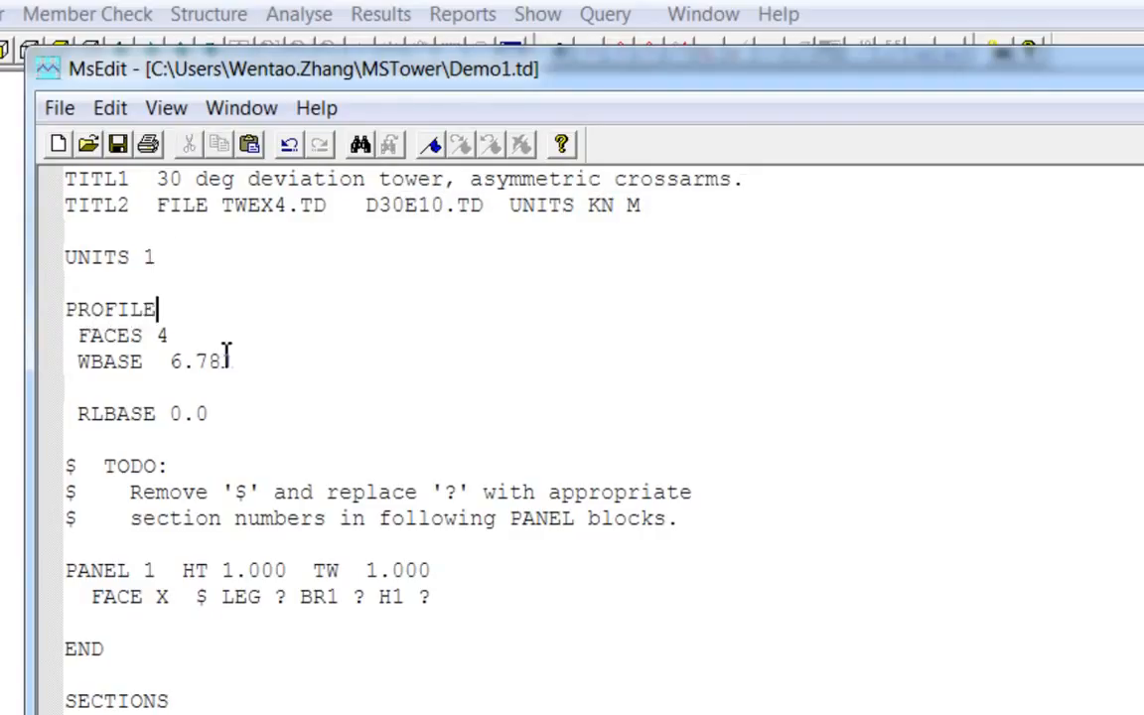
double_click(109, 337)
left_click(109, 337)
left_click(174, 337)
double_click(110, 363)
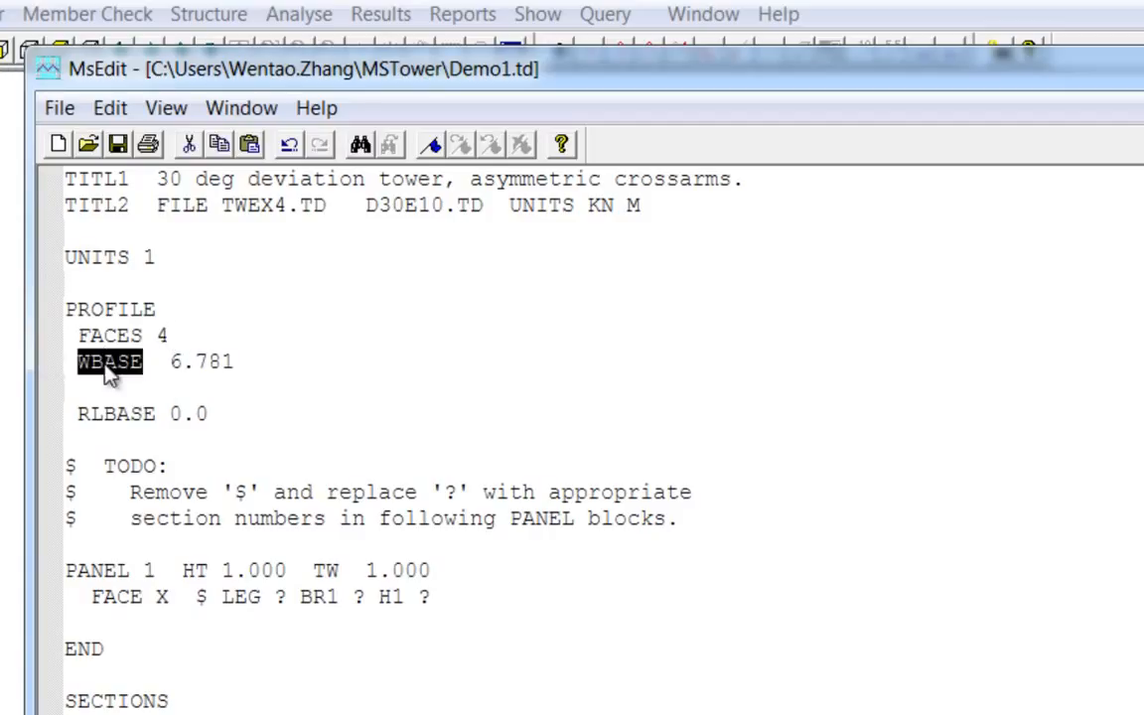
left_click(117, 362)
left_click(85, 435)
left_click(127, 433)
scroll(344, 463, "down", 1)
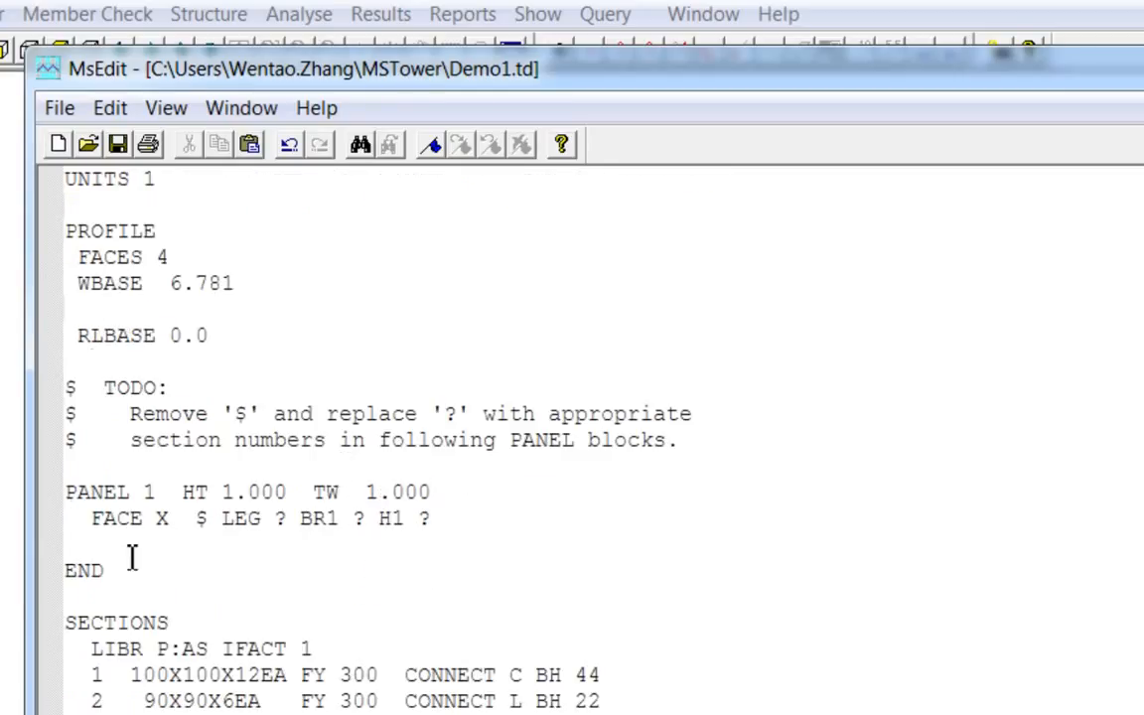
- Examine the skeleton PANEL 1 block with its HT, TW and FACE entries
left_click_drag(130, 564, 66, 497)
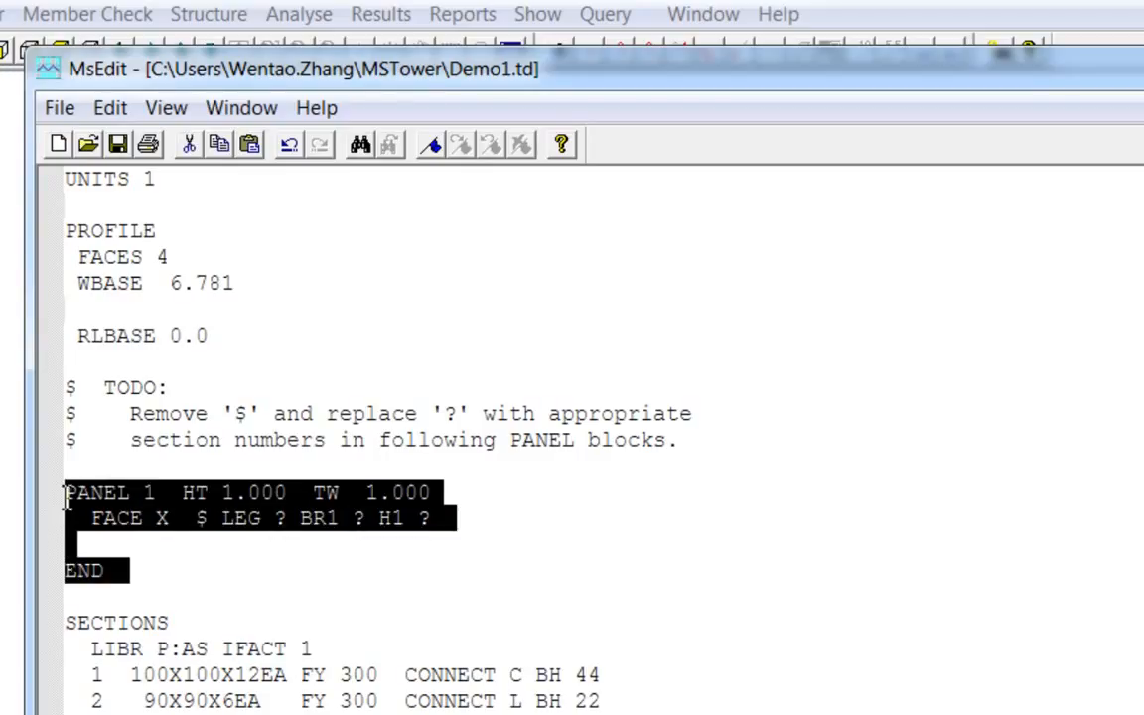
left_click(159, 581)
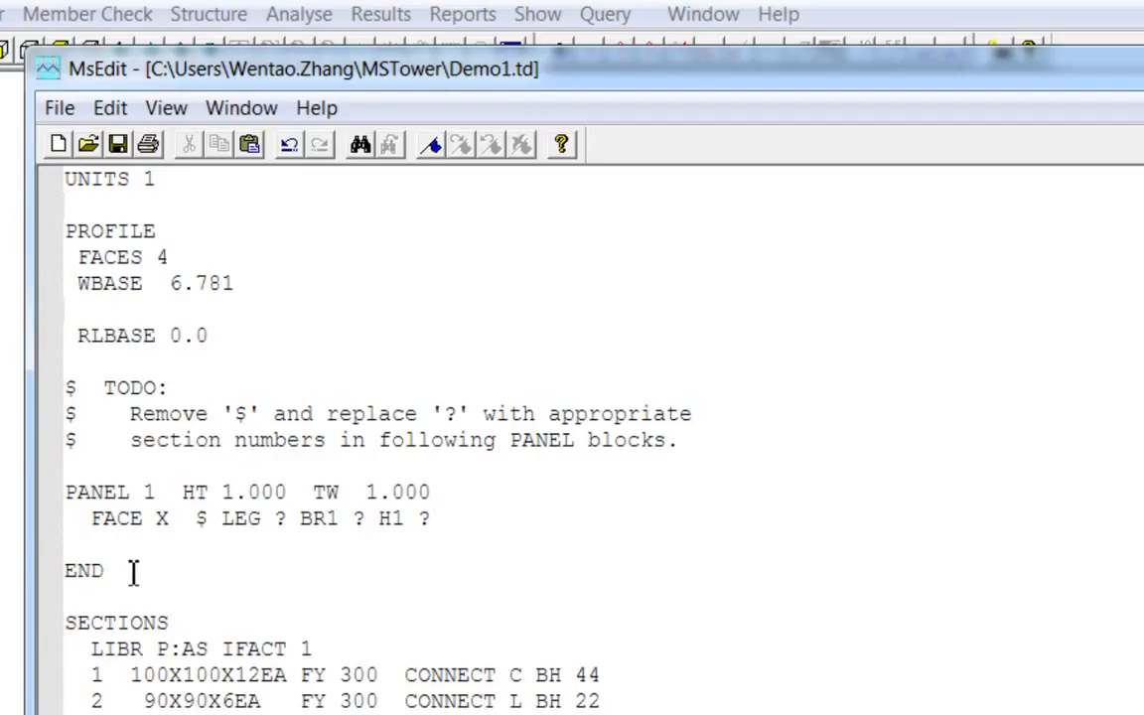
left_click_drag(133, 571, 56, 491)
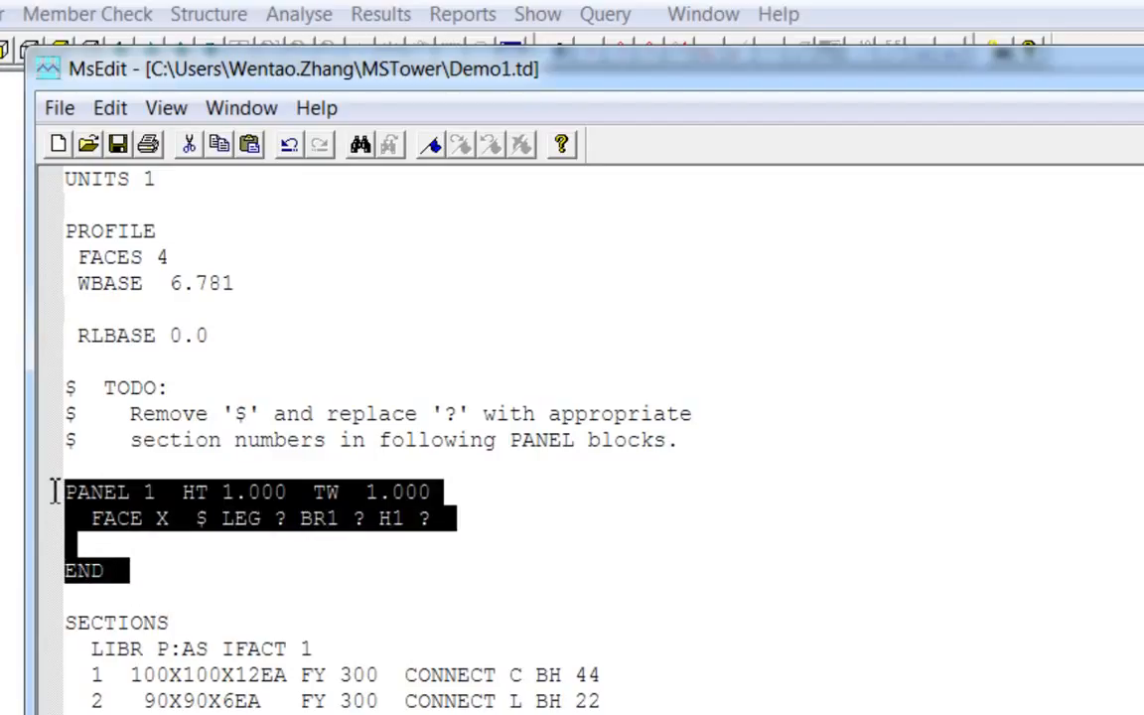
left_click(171, 572)
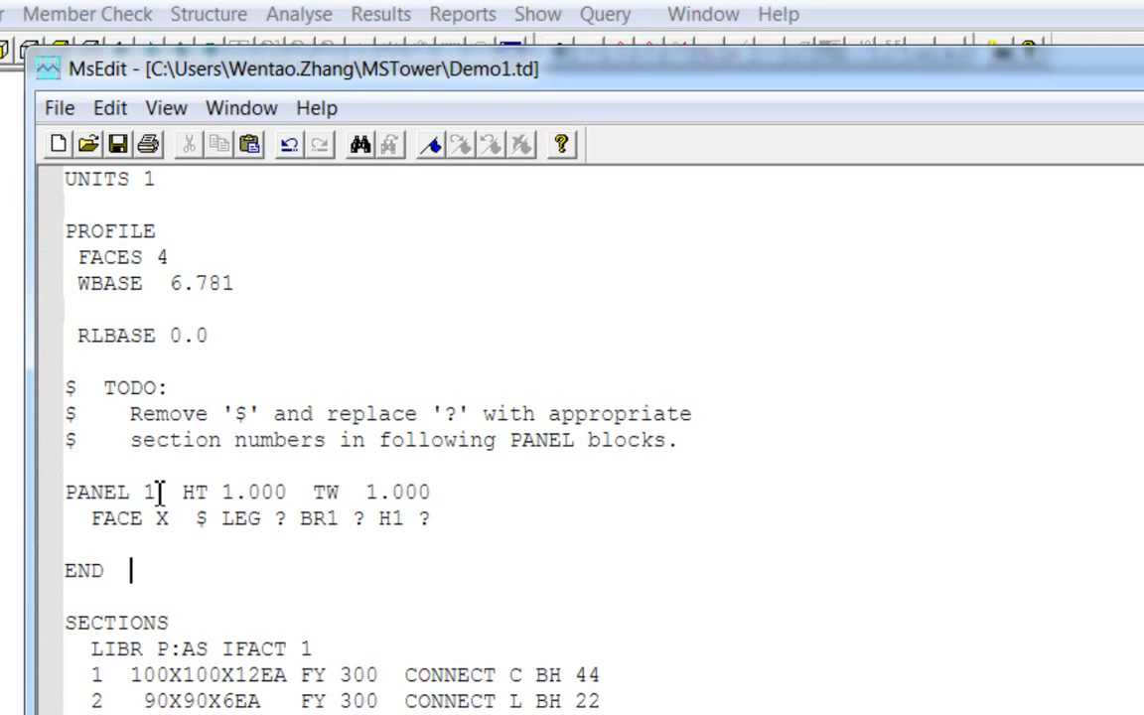
left_click(158, 492)
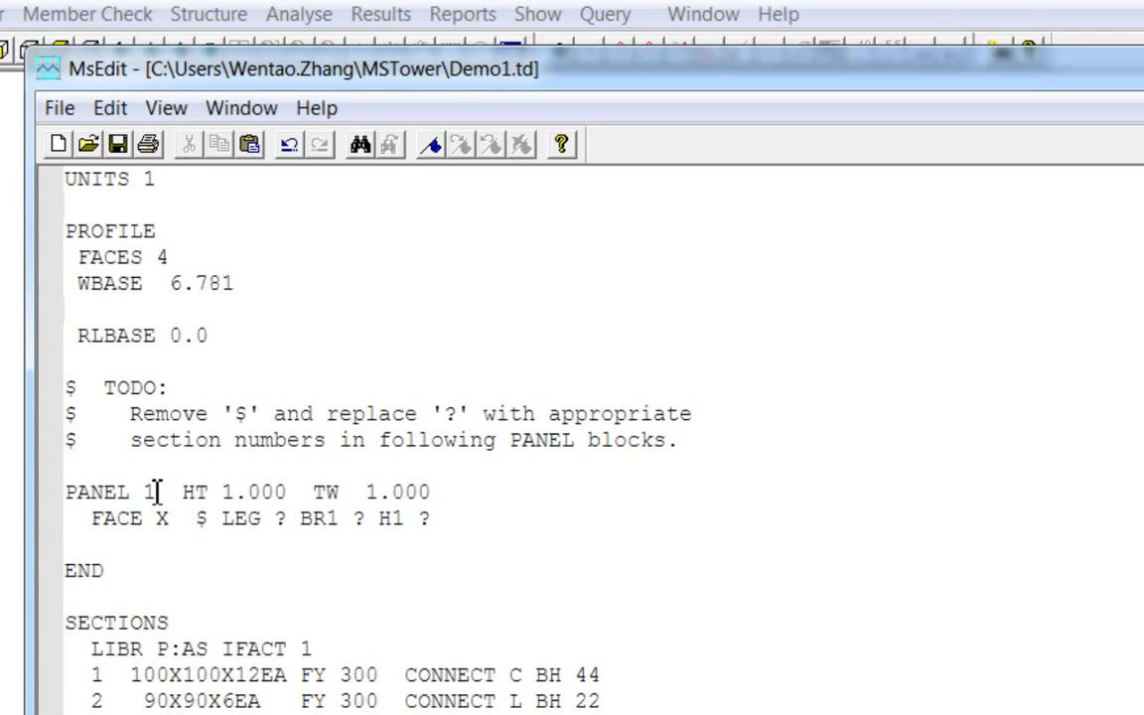
left_click(282, 491)
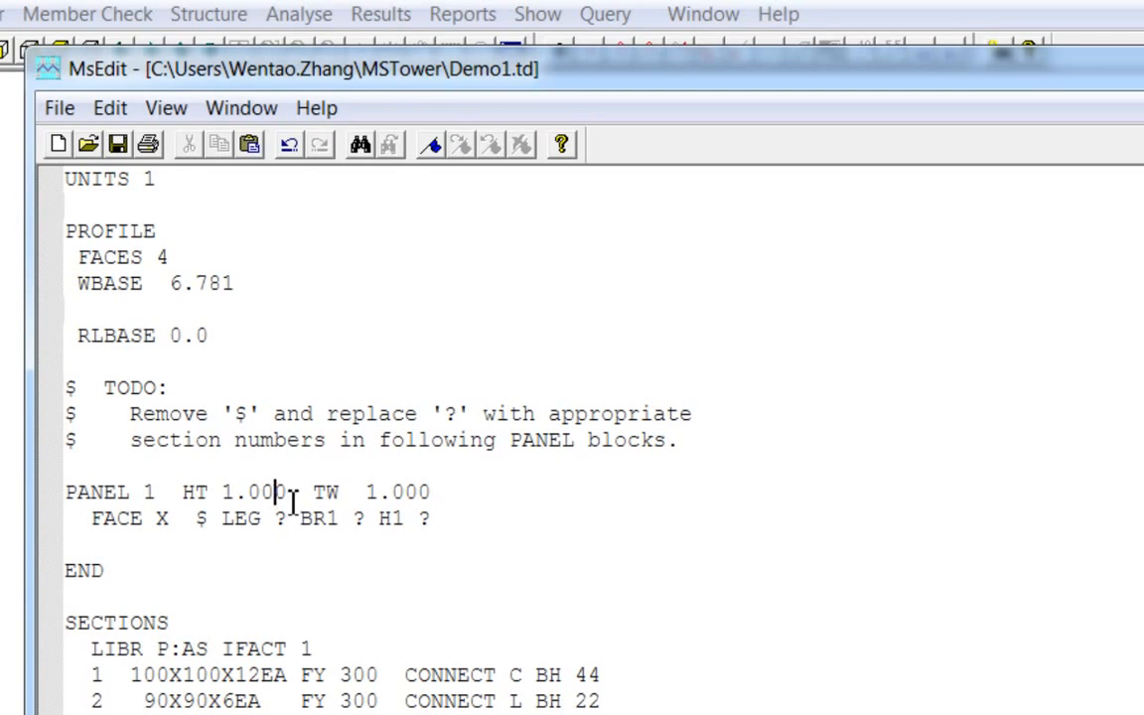
left_click(396, 492)
left_click_drag(94, 524, 474, 526)
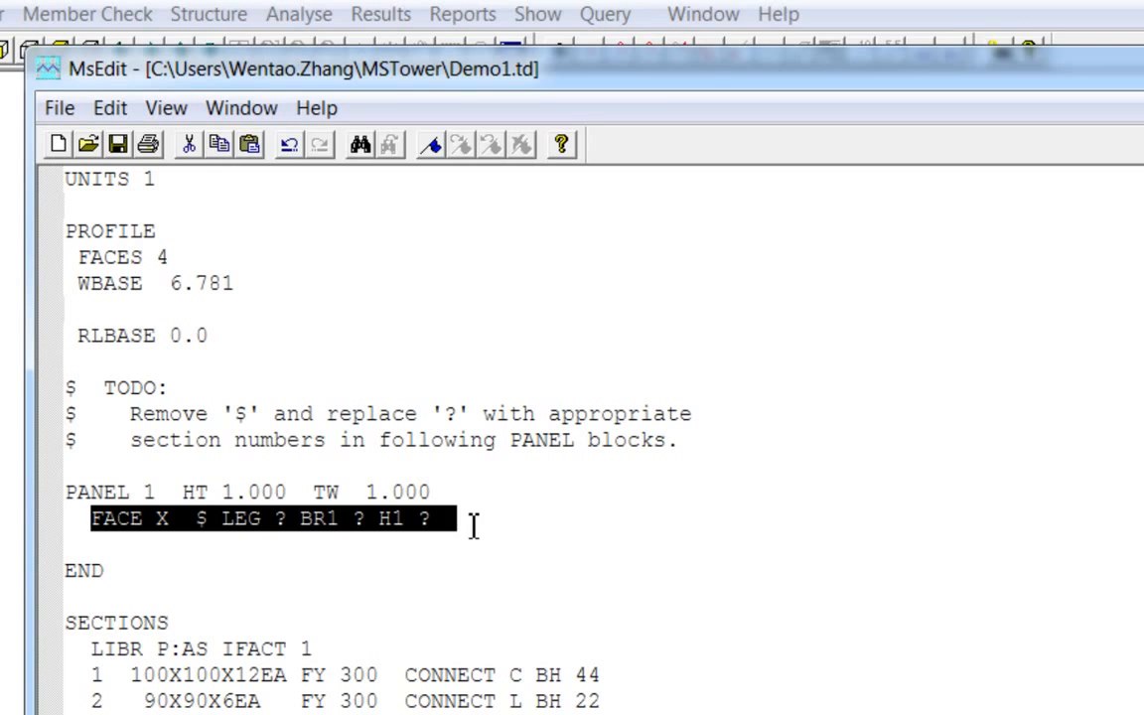
left_click(377, 599)
- Replace the skeleton PANEL 1 lines with the pasted panel definitions for panels 1 to 7
left_click(252, 573)
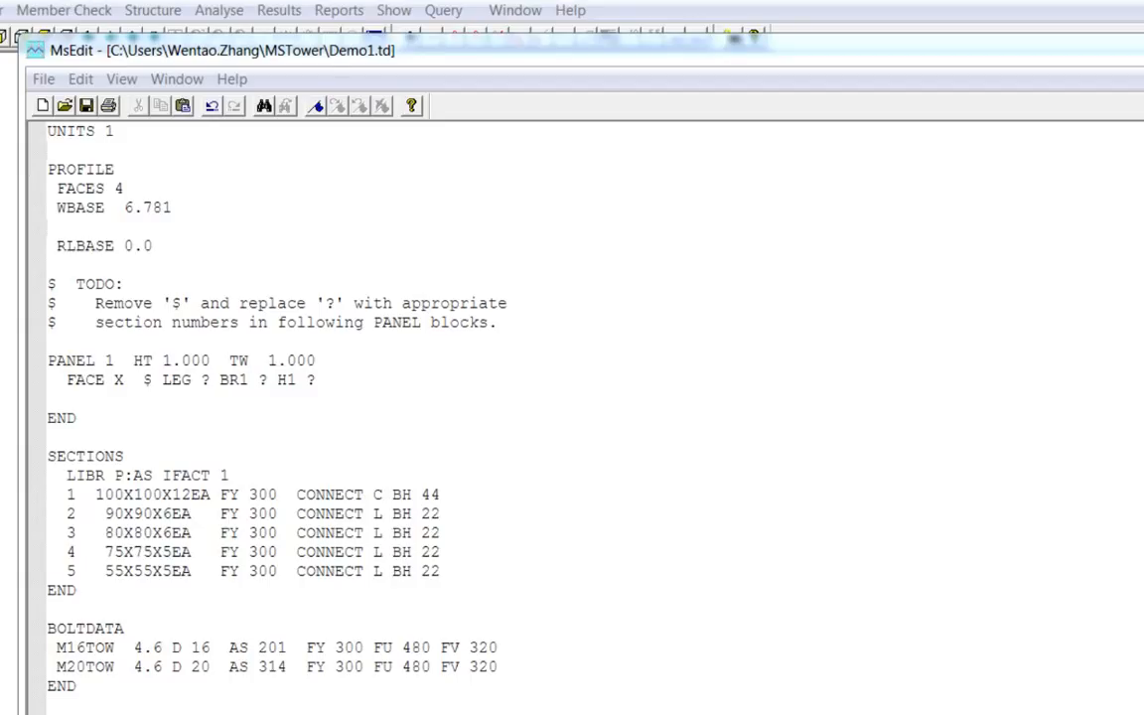
left_click_drag(347, 384, 45, 370)
key("ctrl+v")
- Examine the pasted panel blocks, especially panel 1's height, top width and face type
scroll(572, 506, "up", 5)
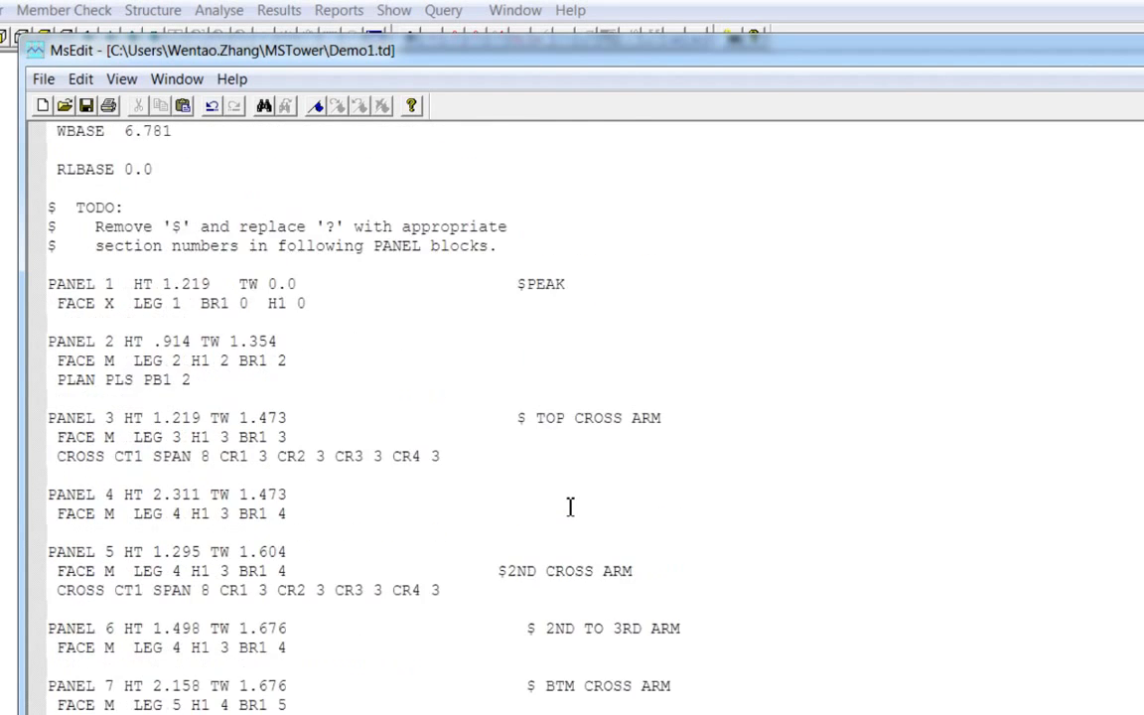
scroll(317, 439, "down", 7)
scroll(132, 322, "up", 4)
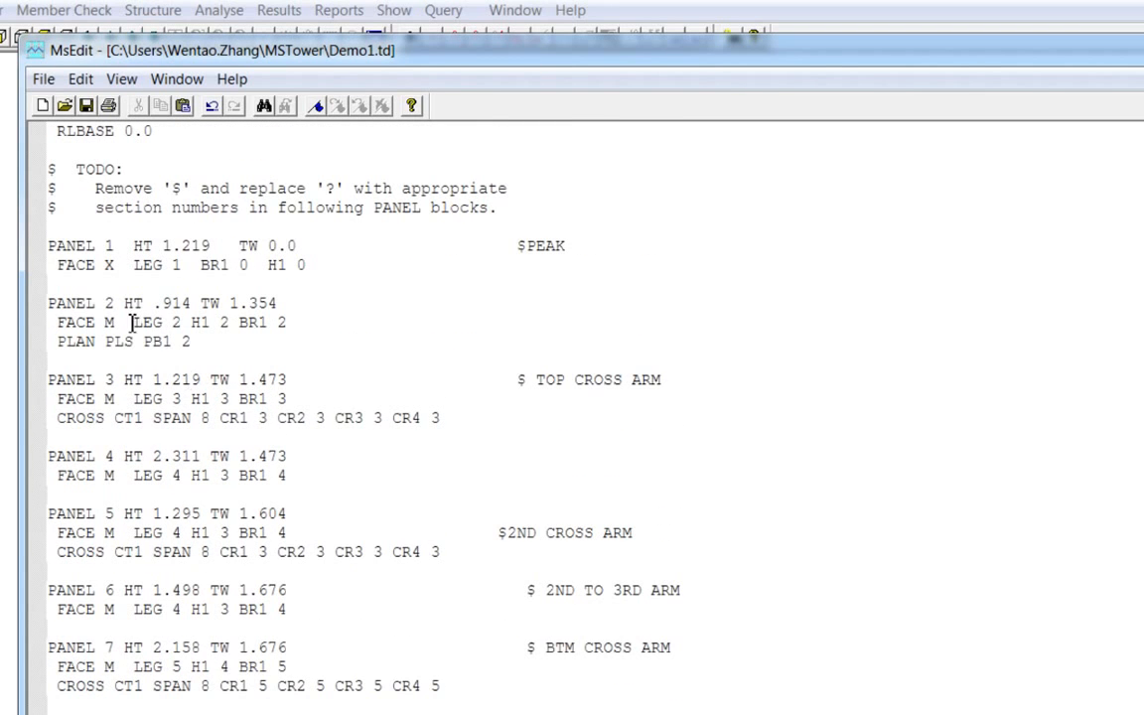
left_click_drag(47, 244, 196, 264)
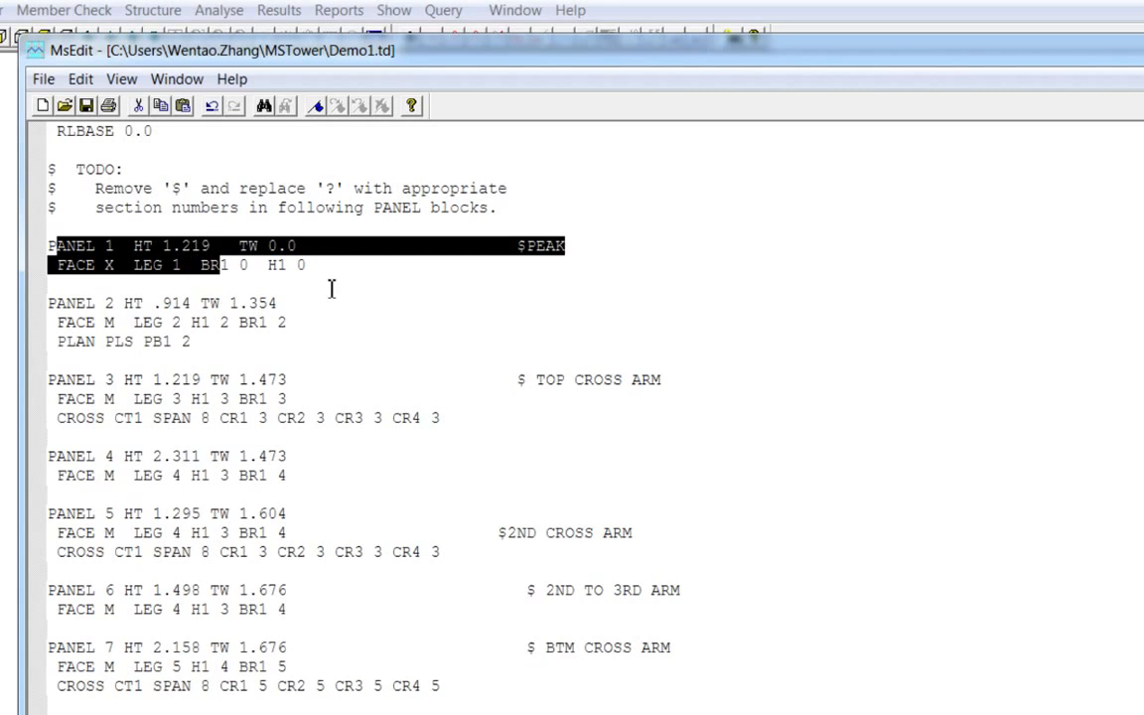
left_click(411, 433)
scroll(477, 538, "up", 3)
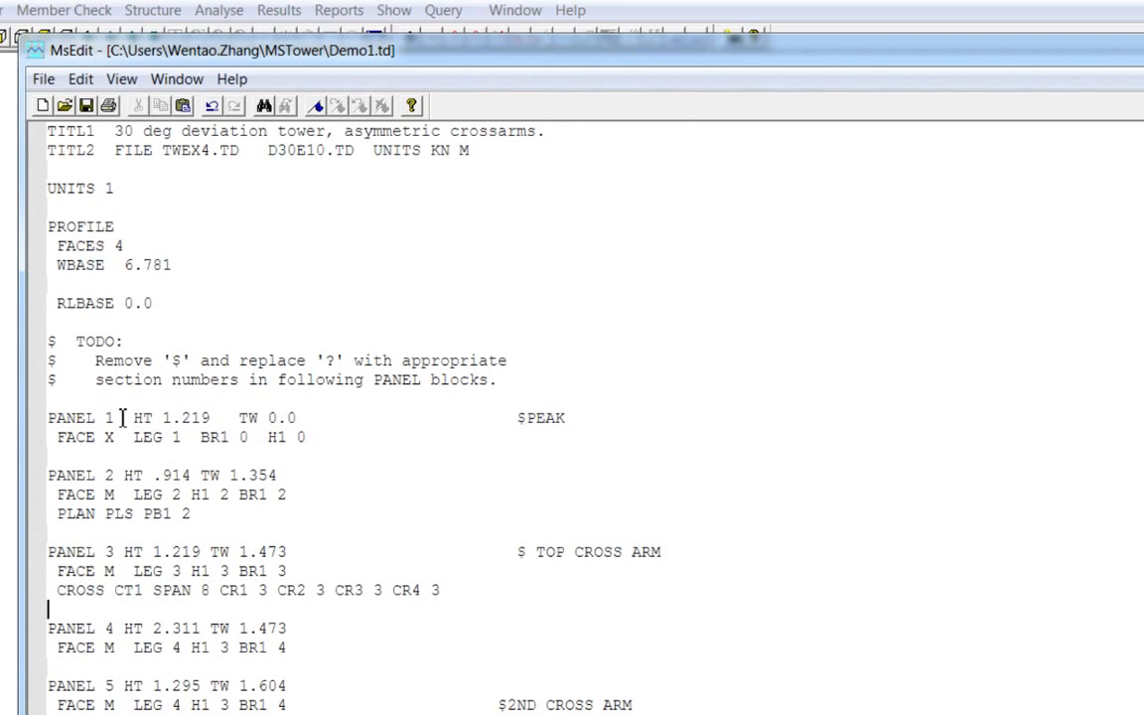
double_click(208, 421)
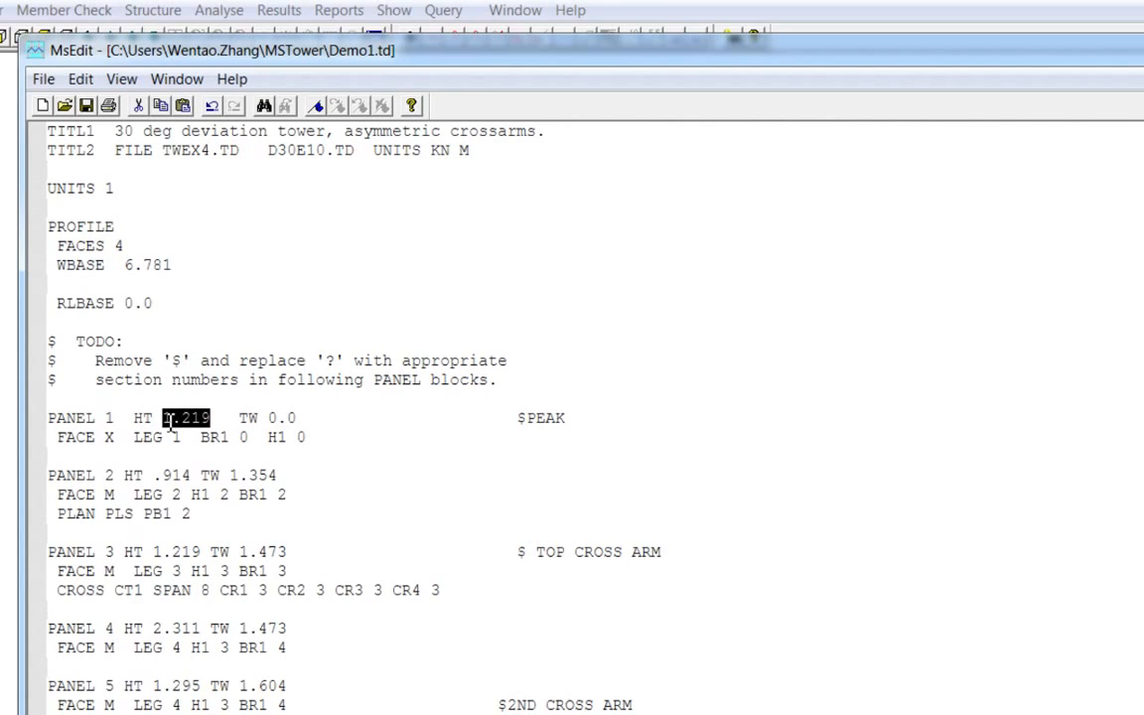
left_click(209, 437)
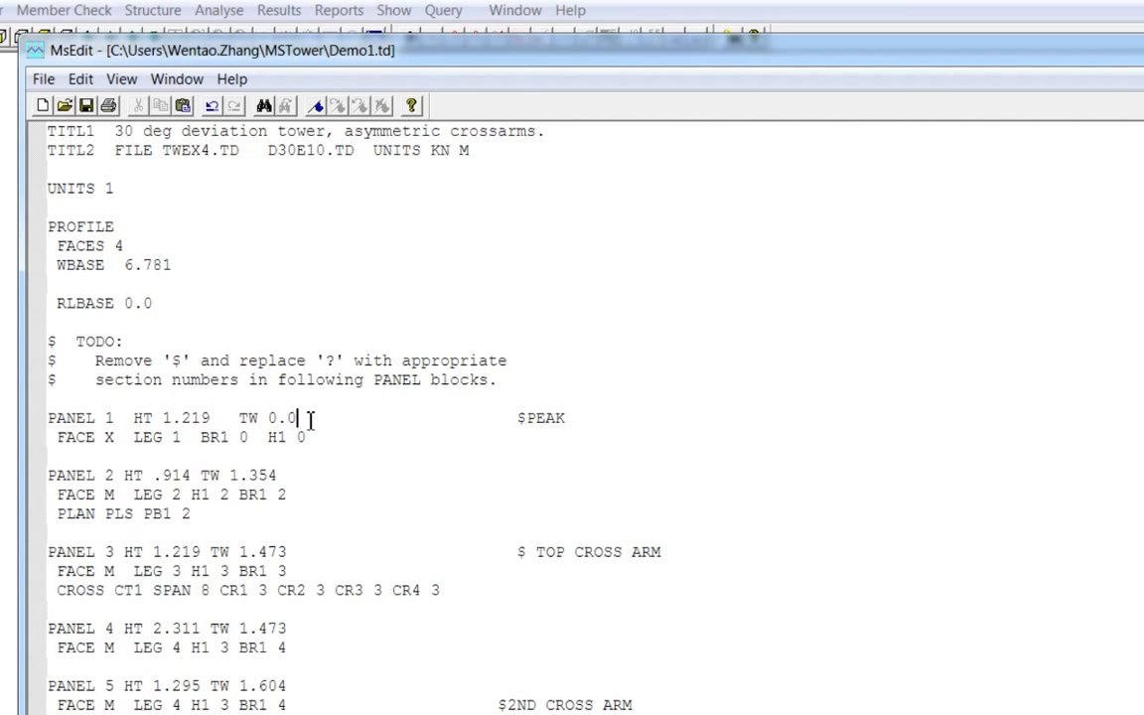
left_click_drag(311, 421, 280, 420)
double_click(76, 437)
left_click(149, 514)
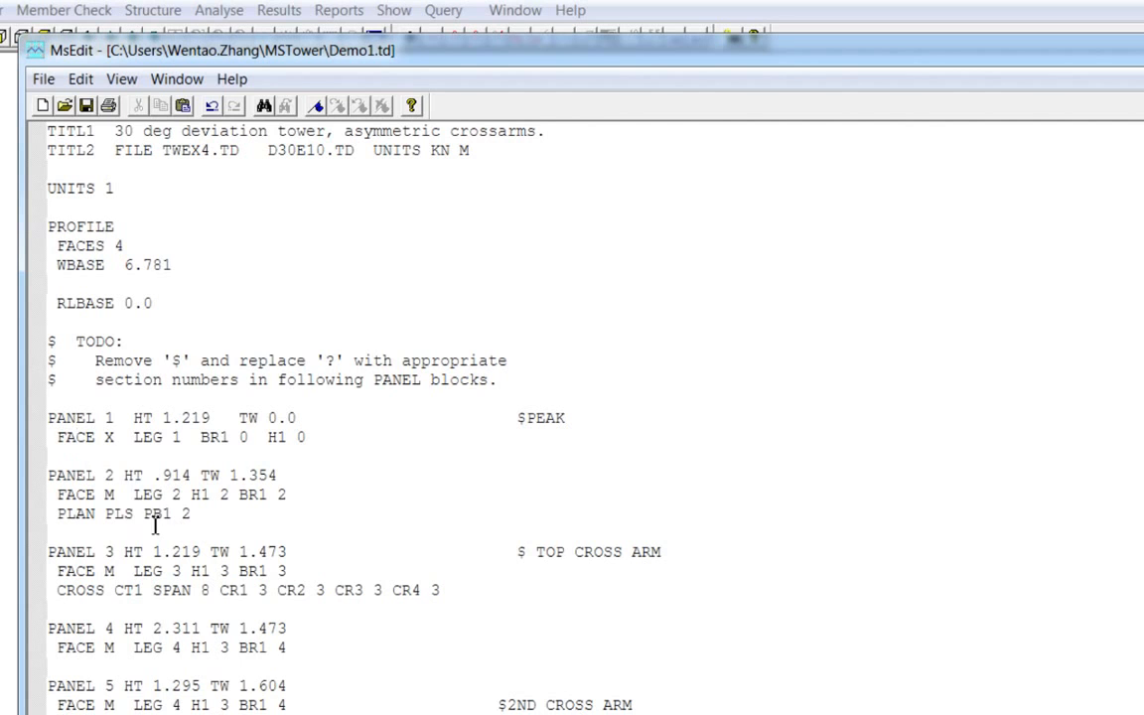
double_click(110, 438)
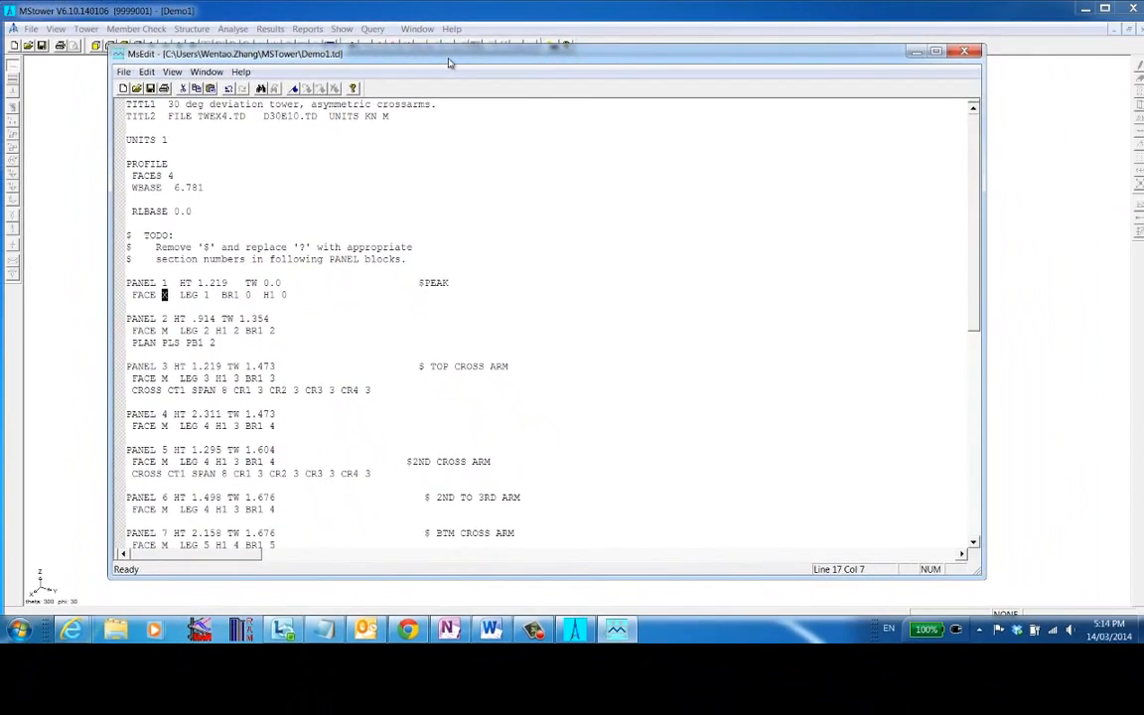
- Open the MStower help topics and browse the Standard Panels face panel pages
left_click_drag(448, 63, 435, 80)
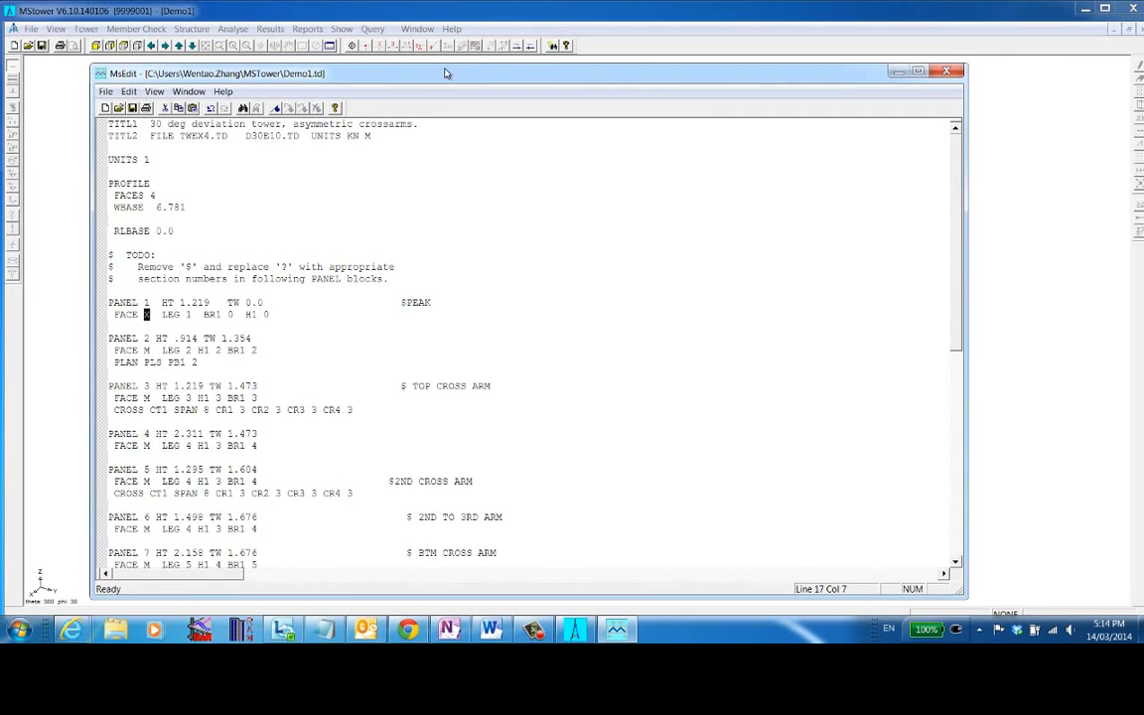
left_click(450, 29)
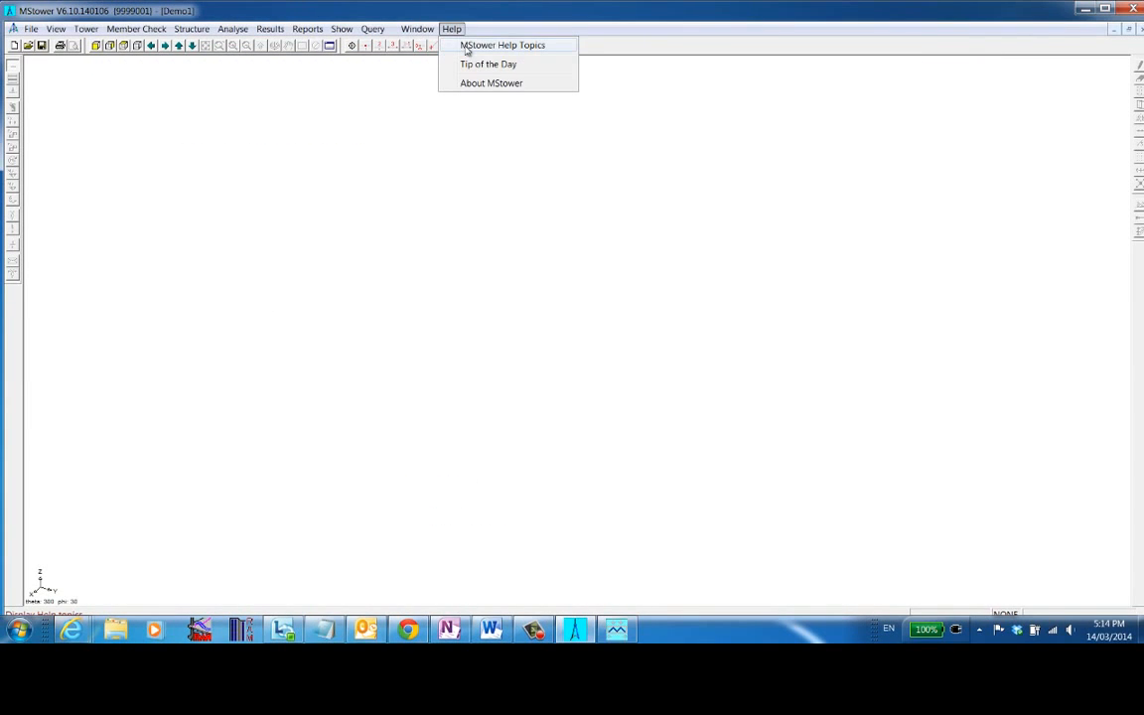
left_click(466, 46)
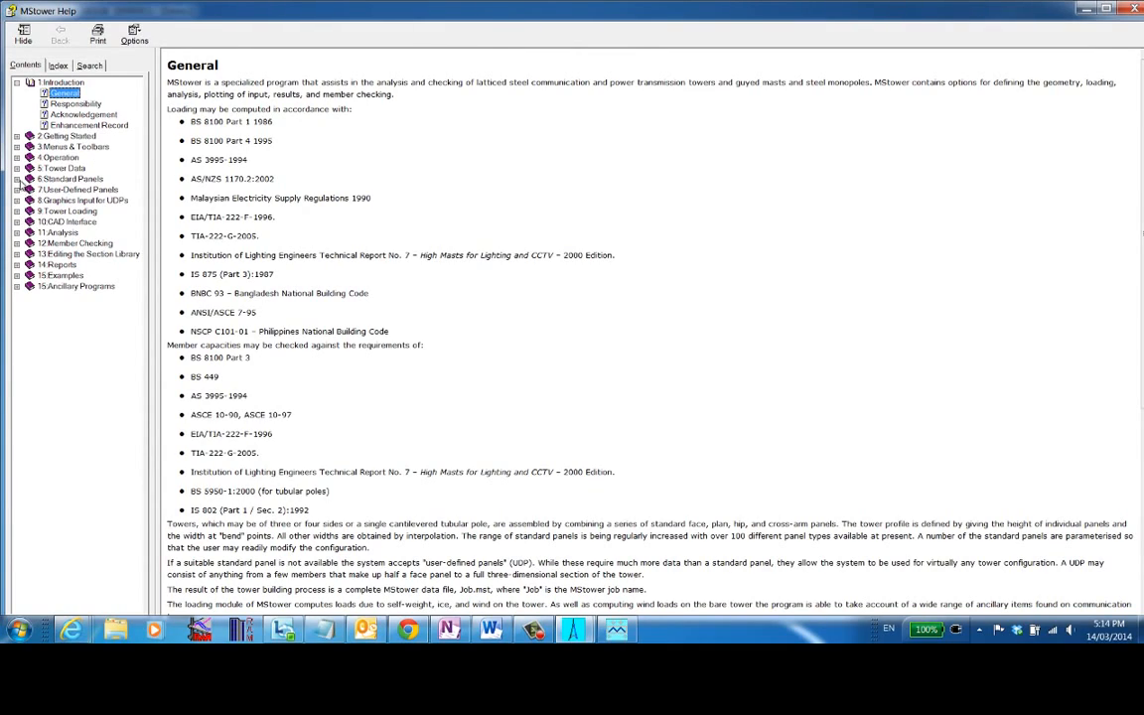
left_click(17, 178)
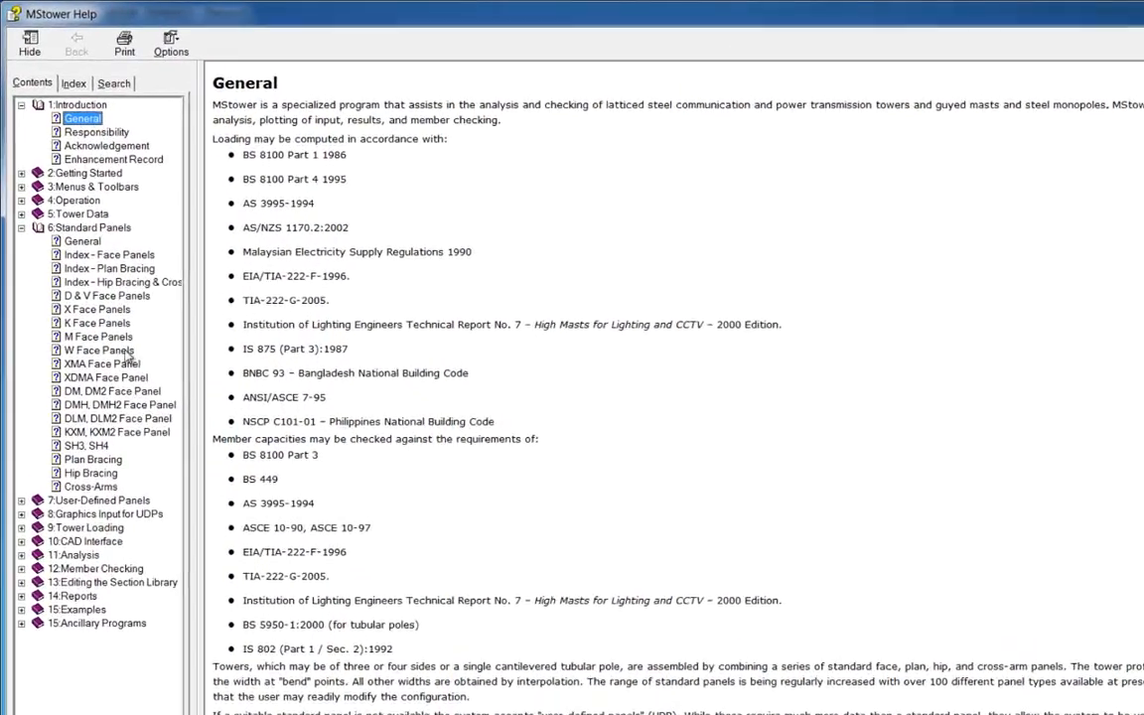
left_click(117, 393)
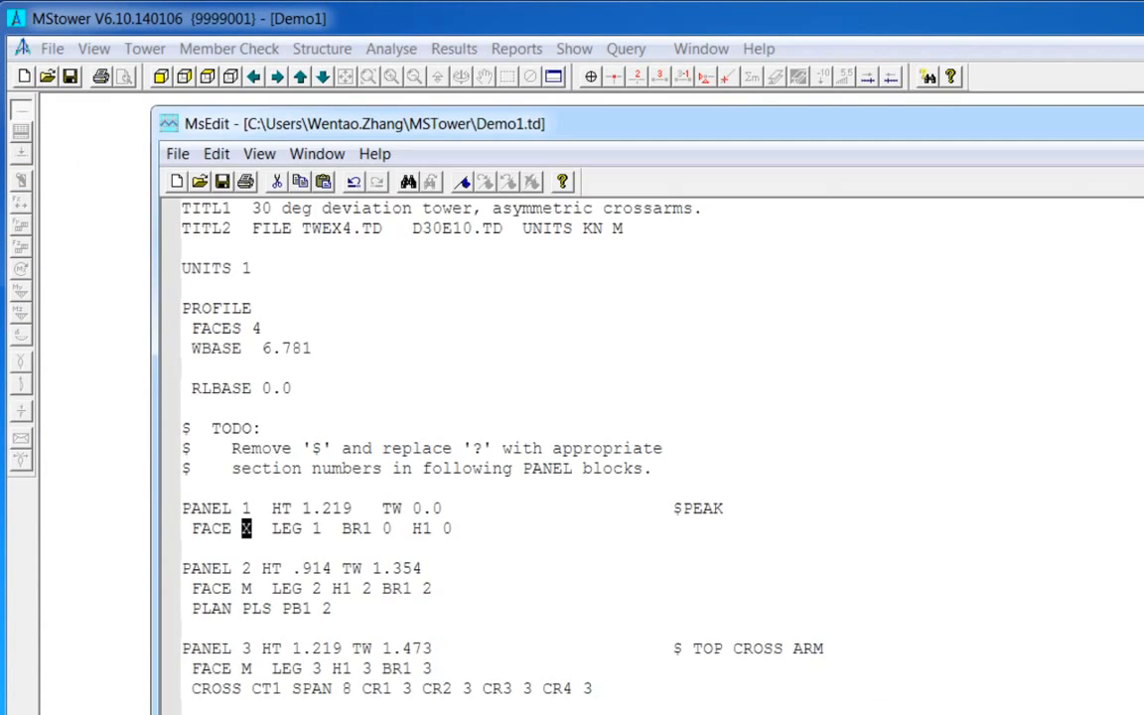
- Re-enter X as panel 1's face type in the data file
double_click(246, 528)
type("X")
left_click(352, 534)
left_click(419, 524)
left_click(552, 576)
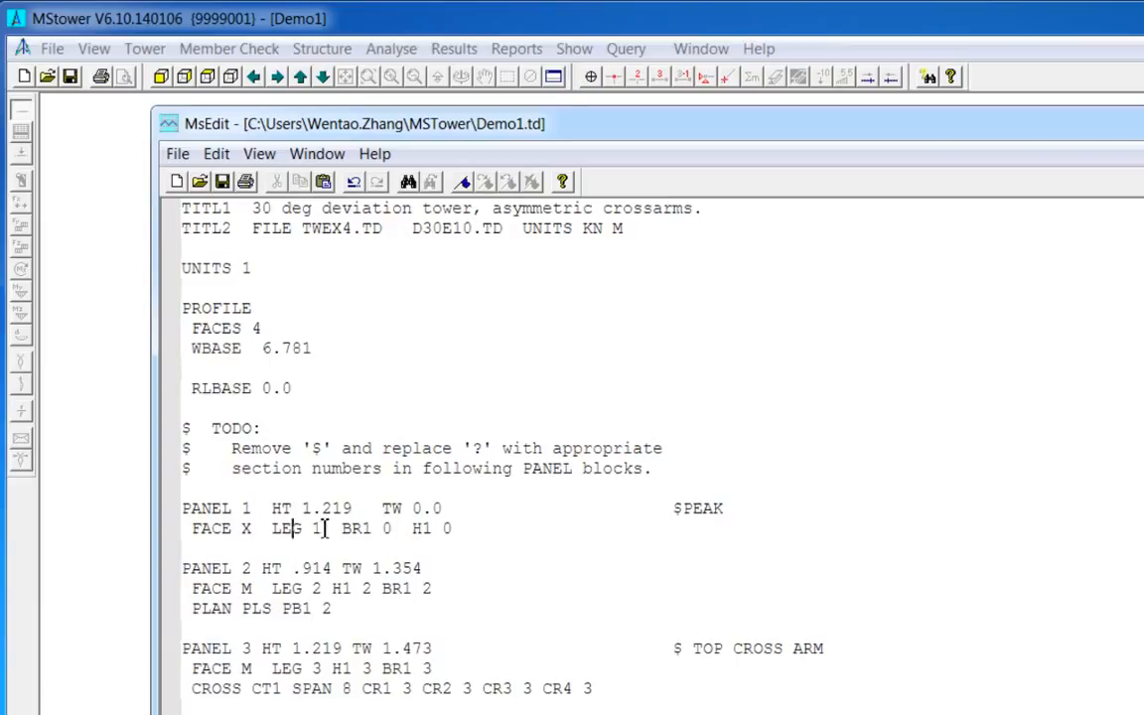
- Examine panel 1's LEG entry and open context help on X face panels
double_click(318, 529)
left_click(322, 564)
double_click(296, 533)
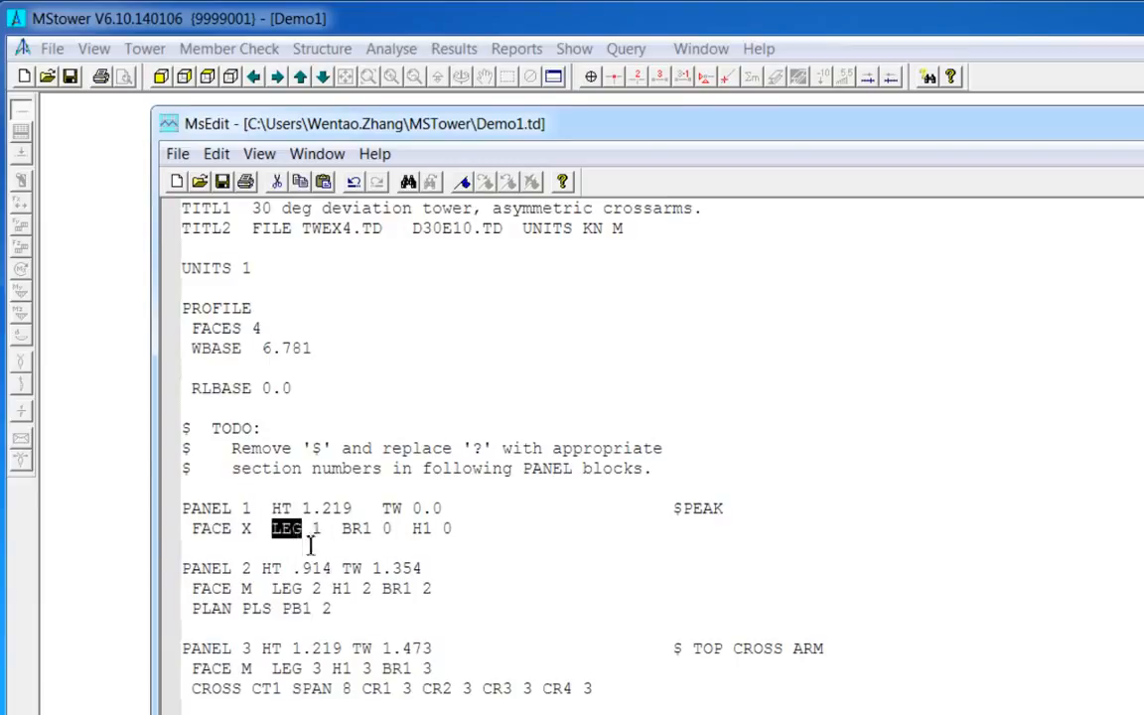
left_click(322, 567)
double_click(319, 529)
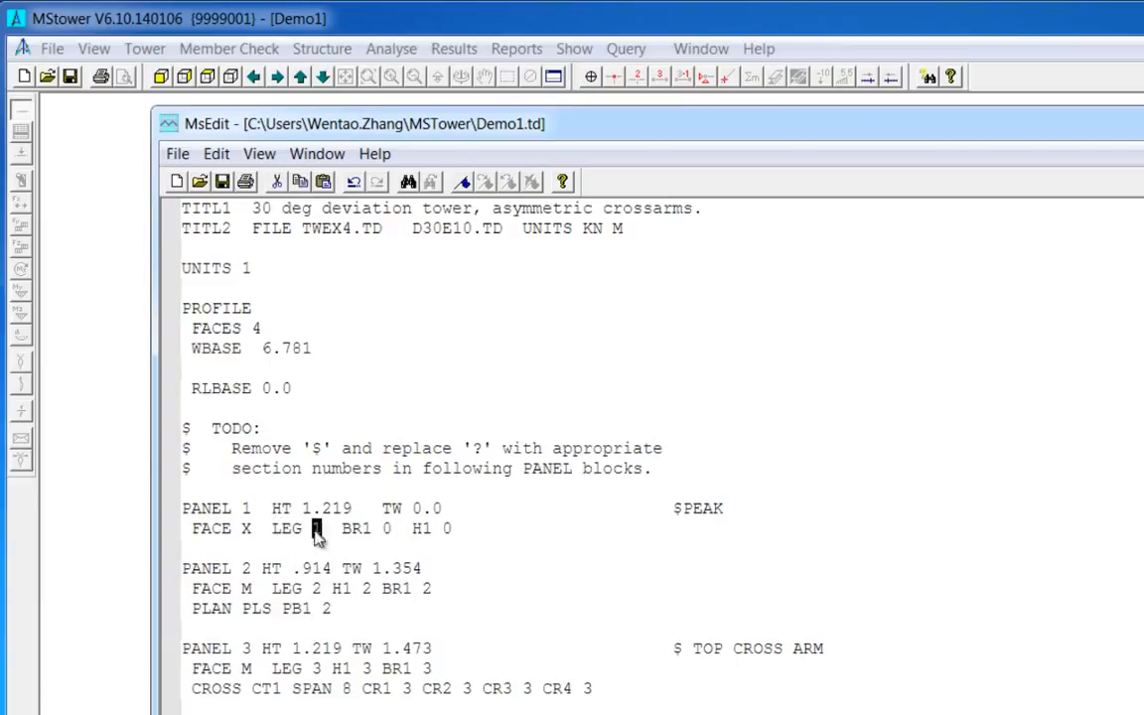
left_click(340, 566)
double_click(319, 529)
scroll(298, 517, "down", 1)
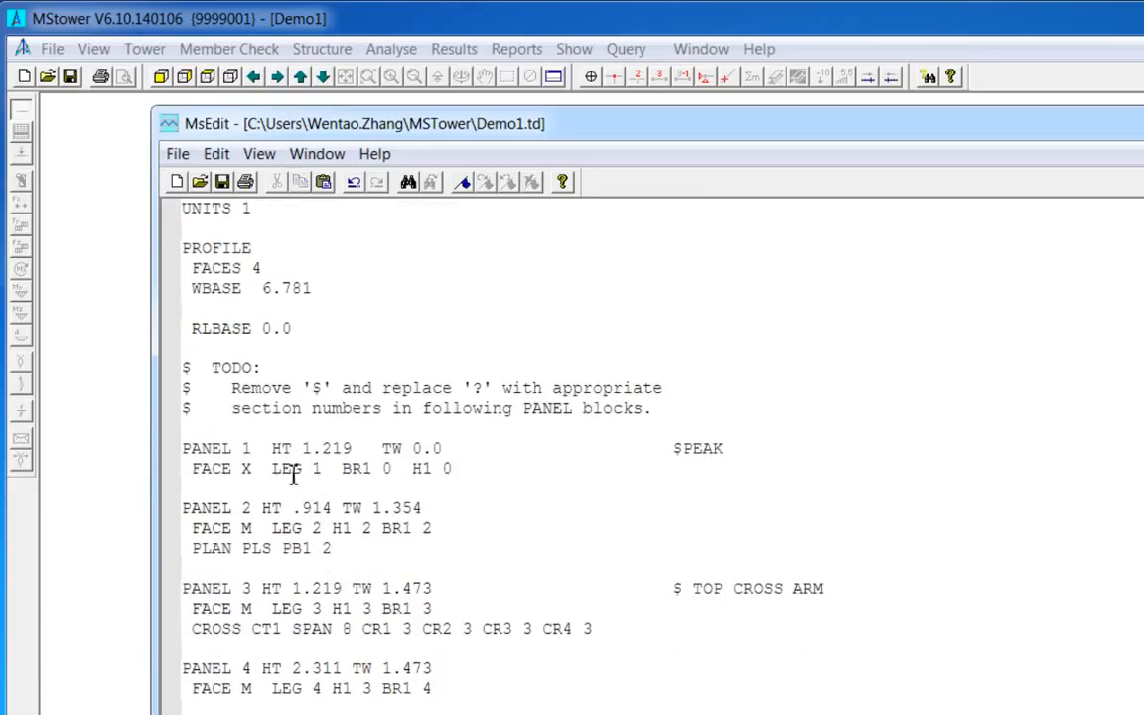
double_click(288, 467)
left_click(303, 495)
double_click(319, 469)
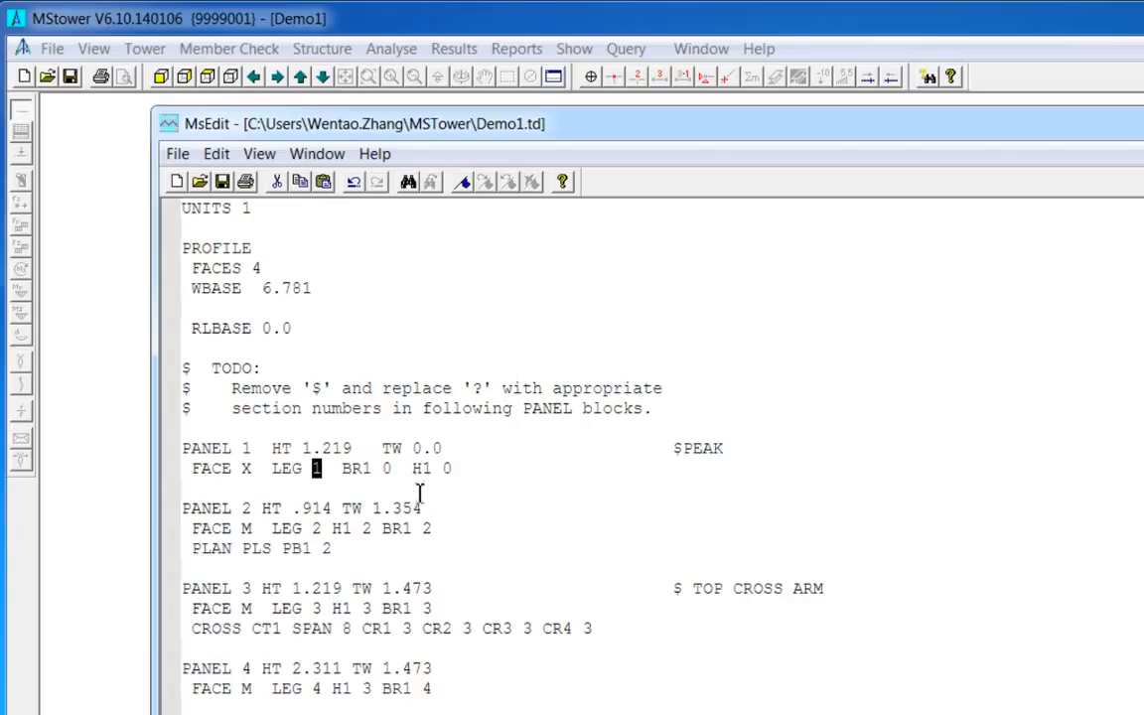
left_click(393, 470)
key("F1")
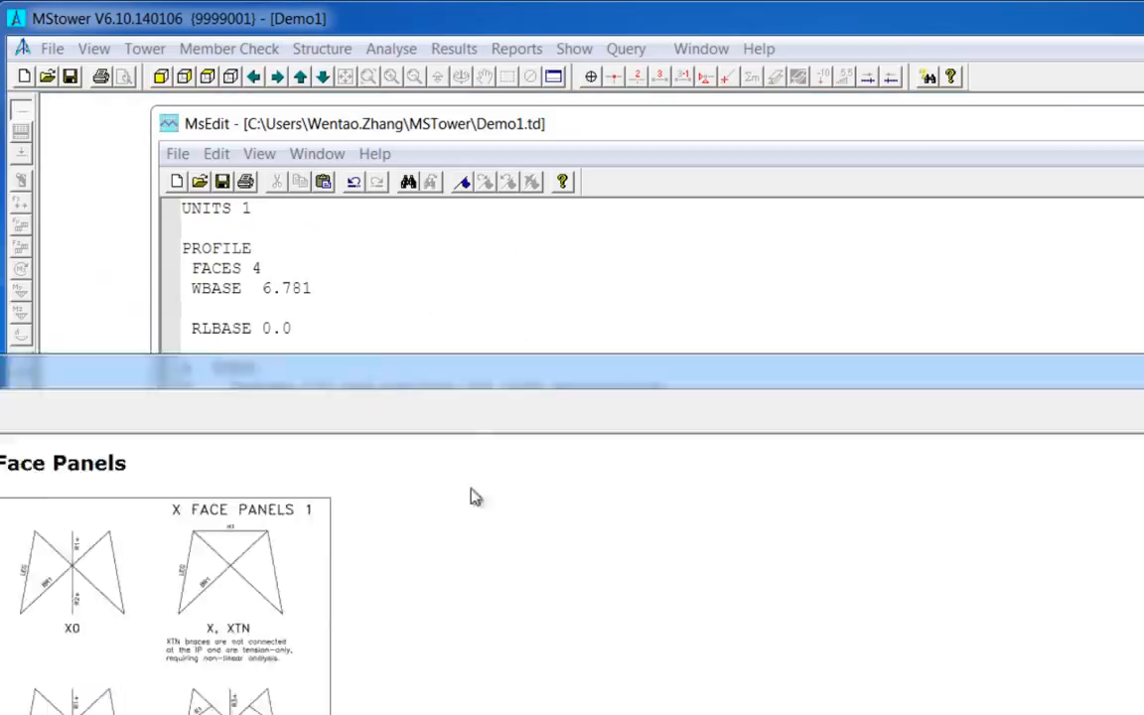
left_click(503, 486)
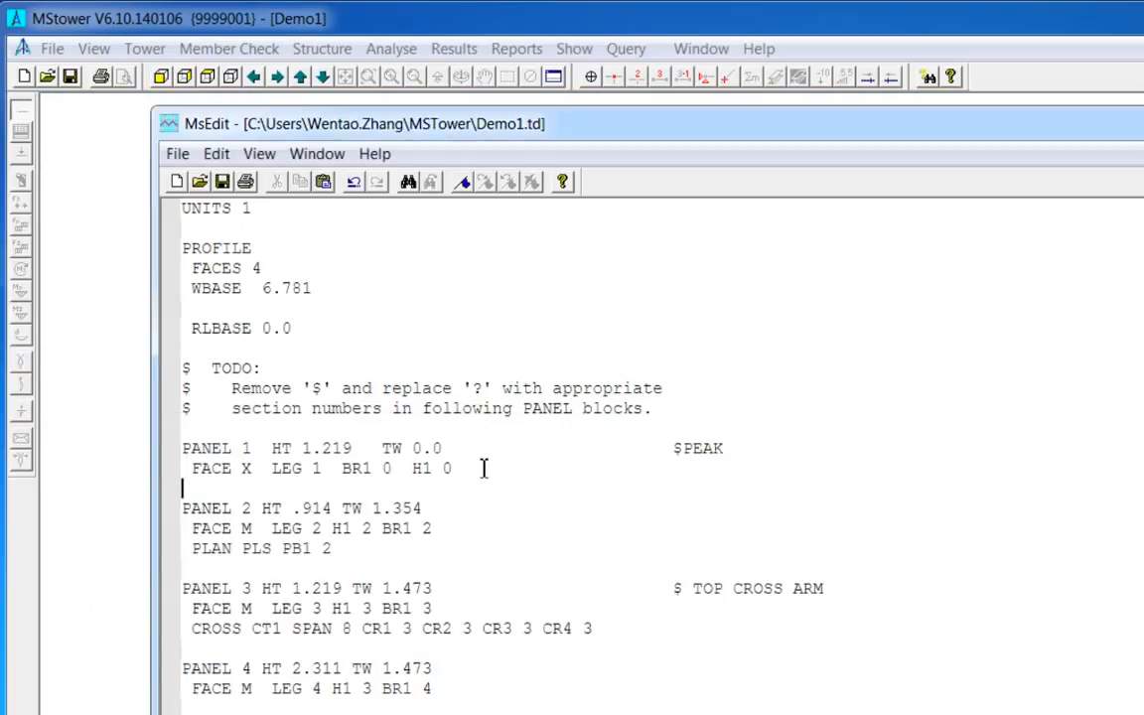
- Examine panel 2's PLAN PLS bracing entry and the following panel blocks
scroll(501, 529, "down", 1)
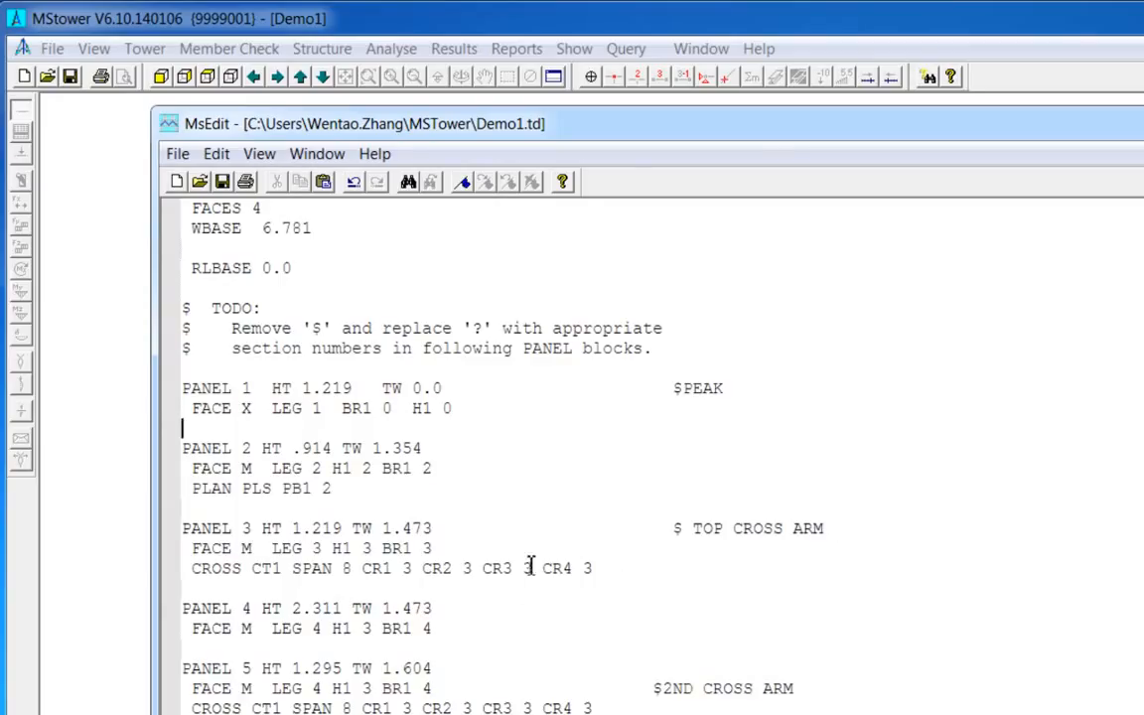
scroll(531, 567, "down", 1)
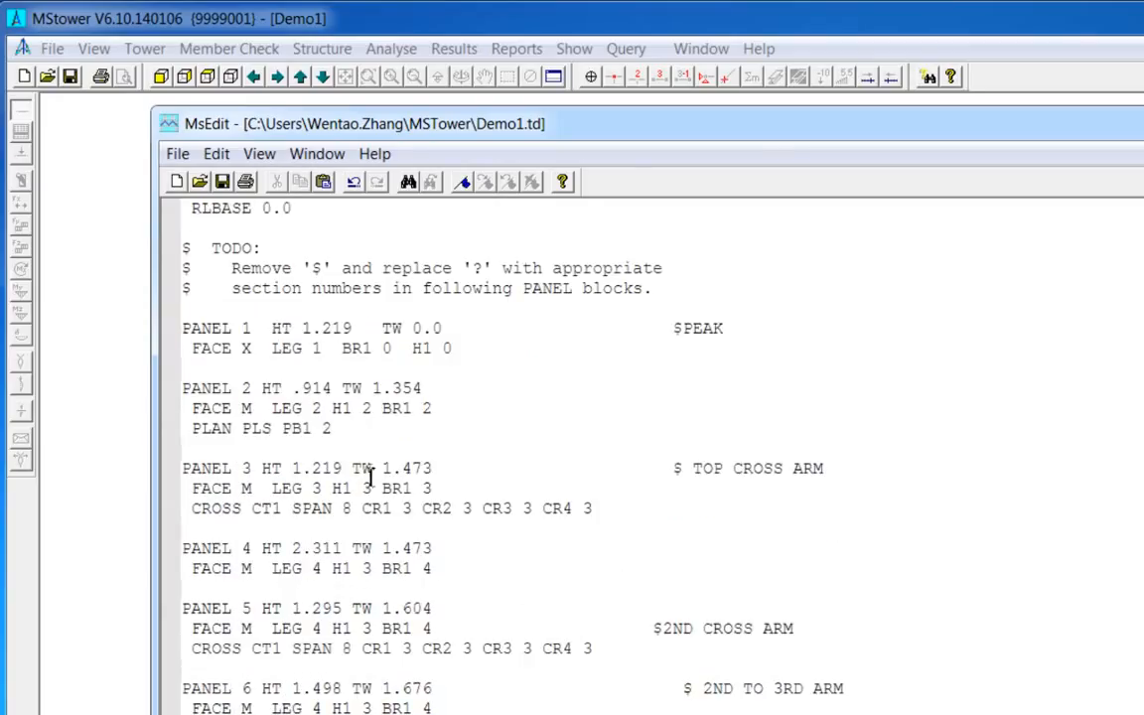
double_click(255, 429)
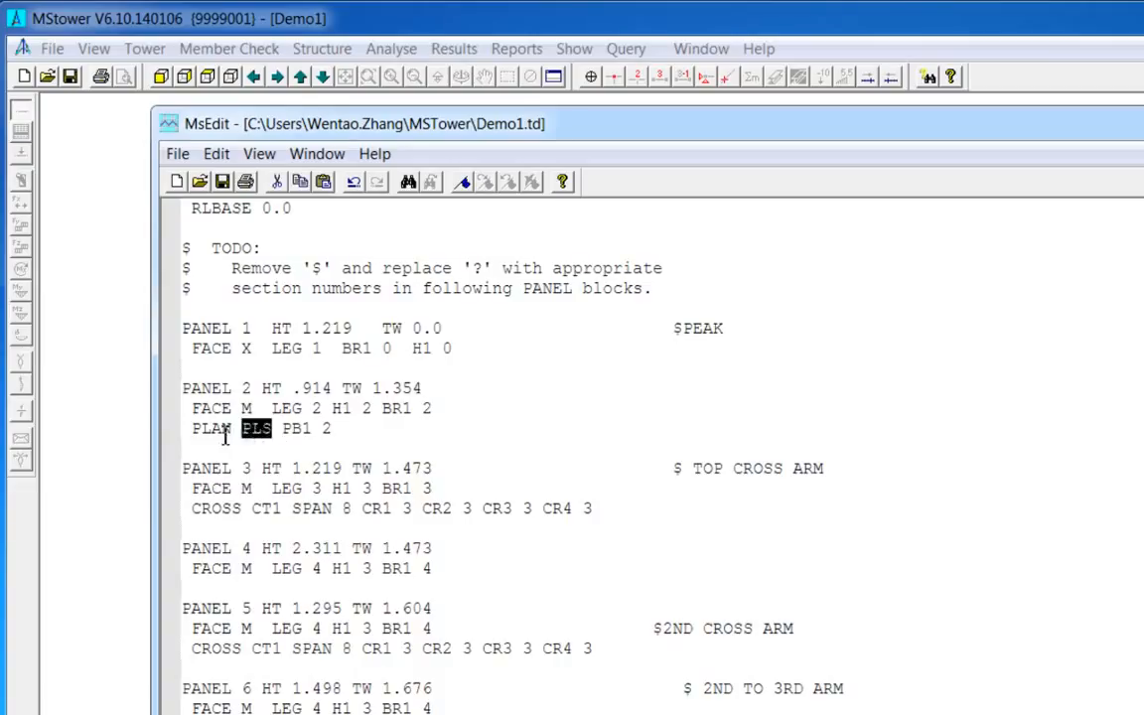
left_click(211, 430)
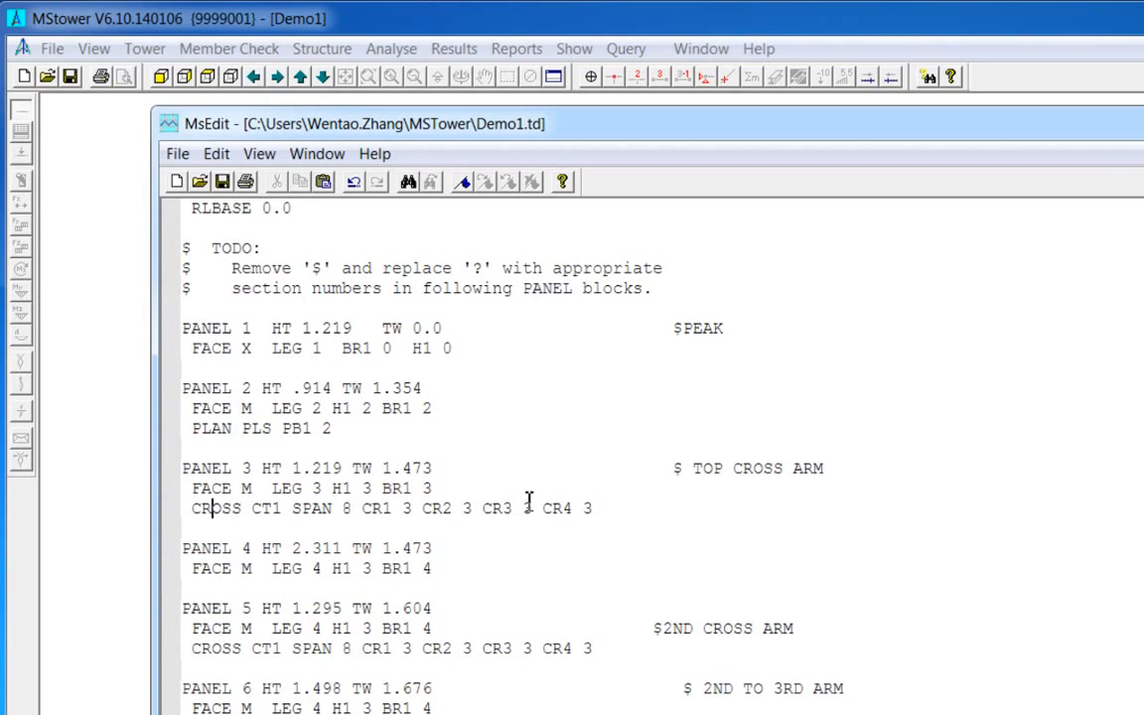
scroll(596, 457, "down", 7)
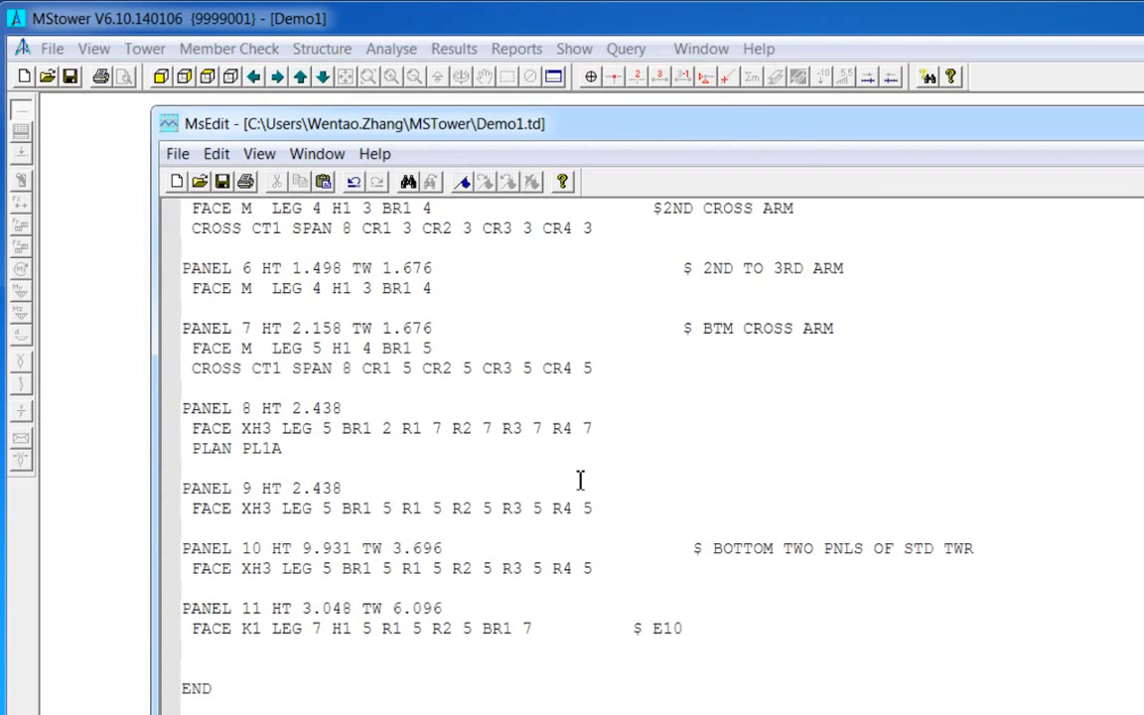
left_click_drag(217, 684, 181, 385)
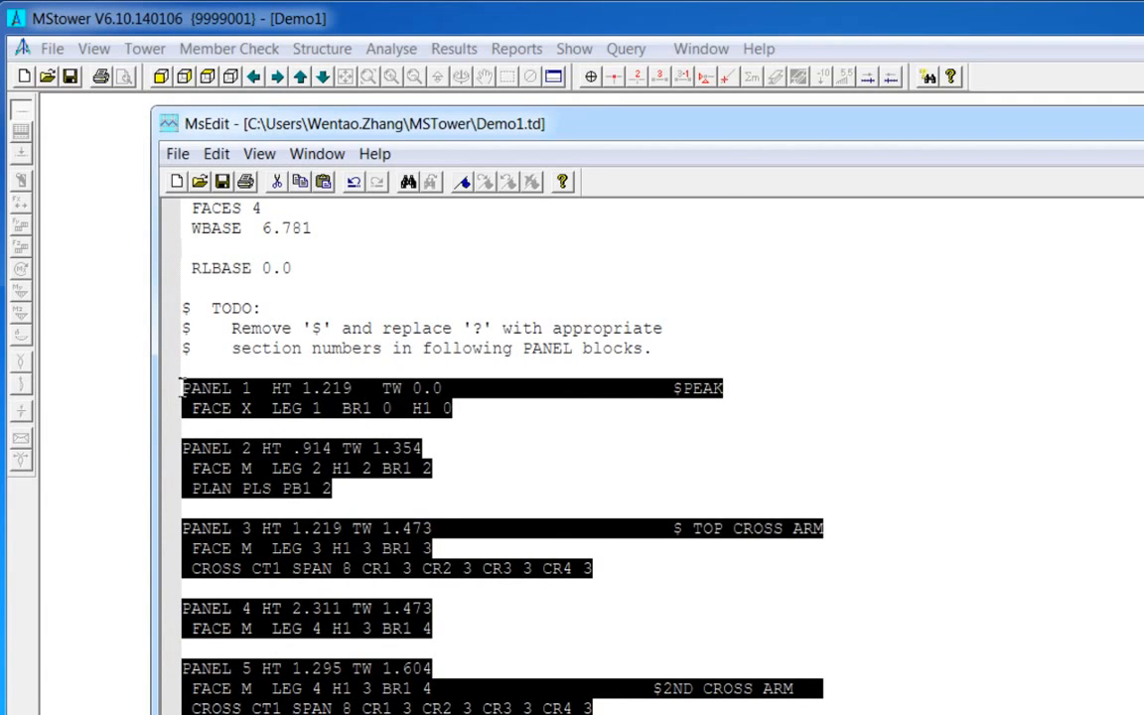
scroll(542, 536, "down", 10)
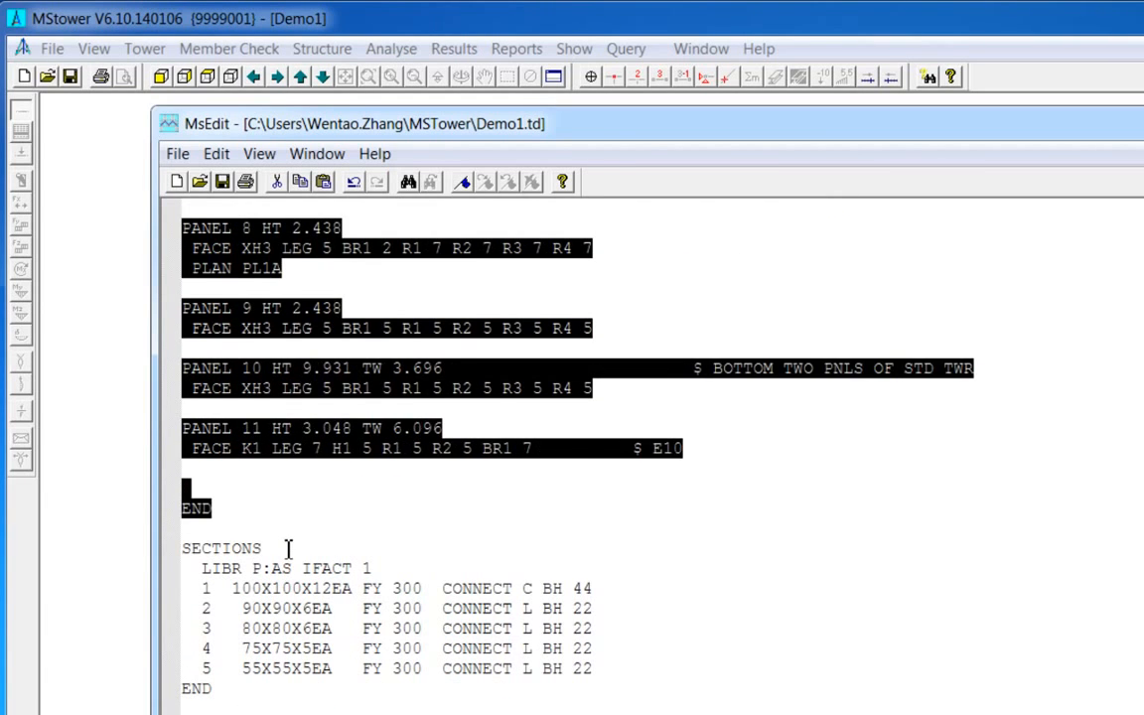
left_click(288, 544)
- Replace the SECTIONS block's library and section lines with the pasted LIB P:AS section list starting 40X40X6EA
left_click_drag(620, 670, 107, 577)
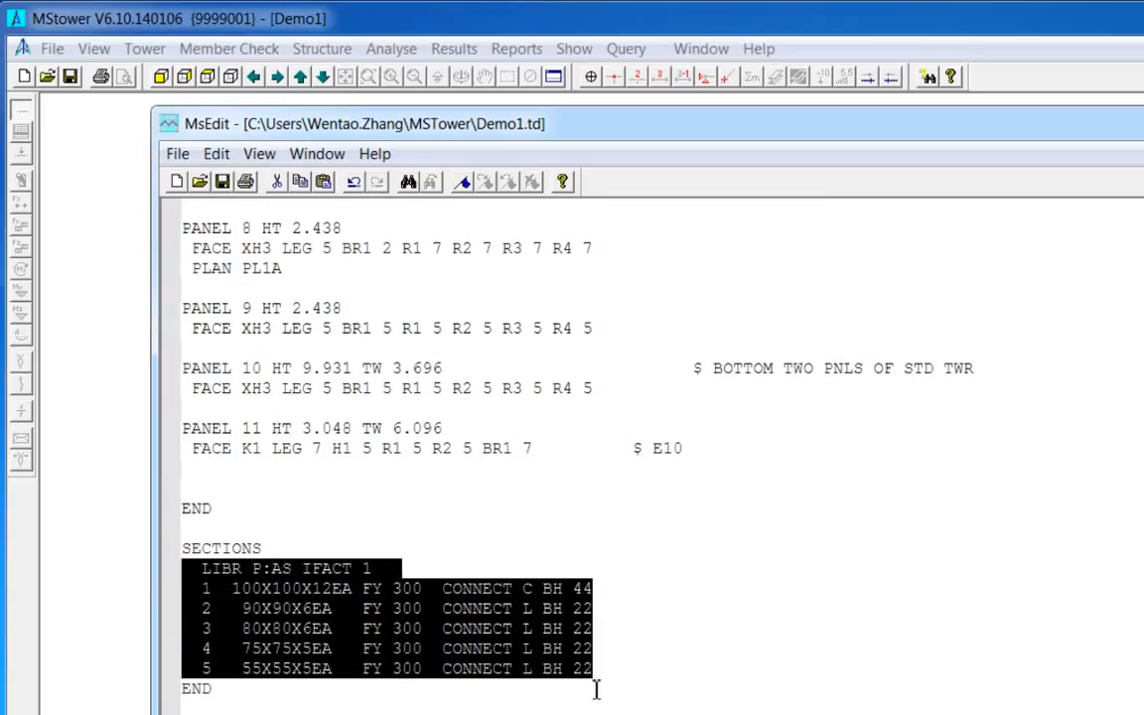
key("Delete")
key("Return")
key("Return")
key("Return")
key("Up")
key("Up")
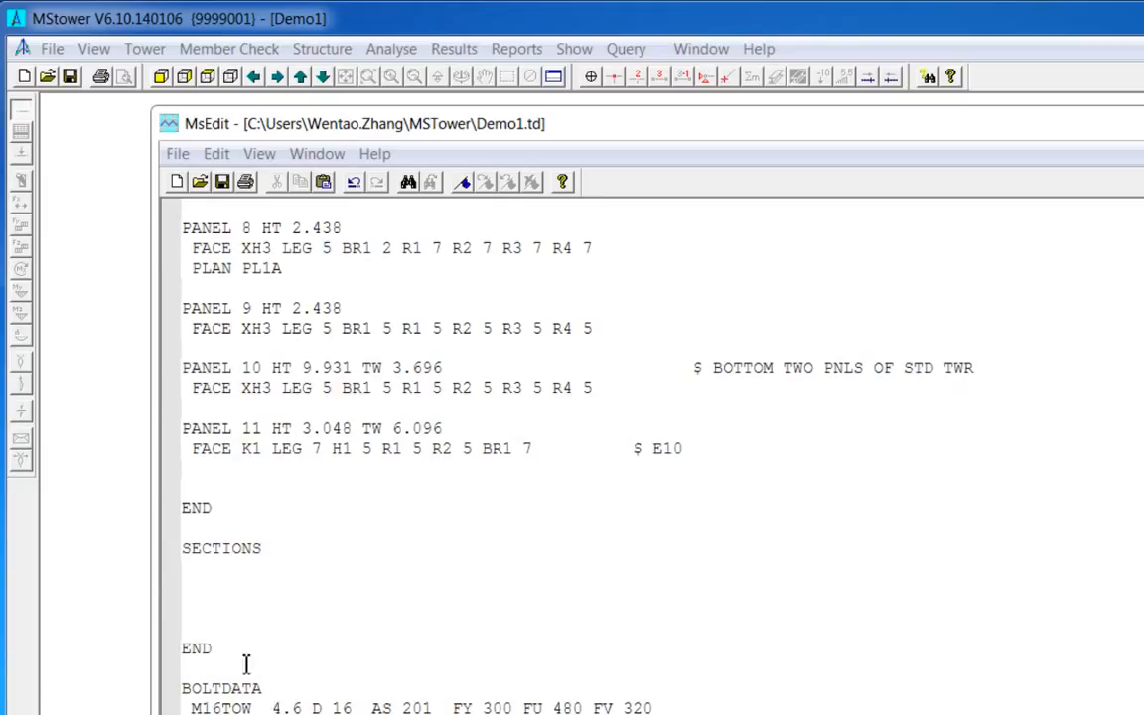
left_click_drag(247, 663, 161, 557)
key("ctrl+v")
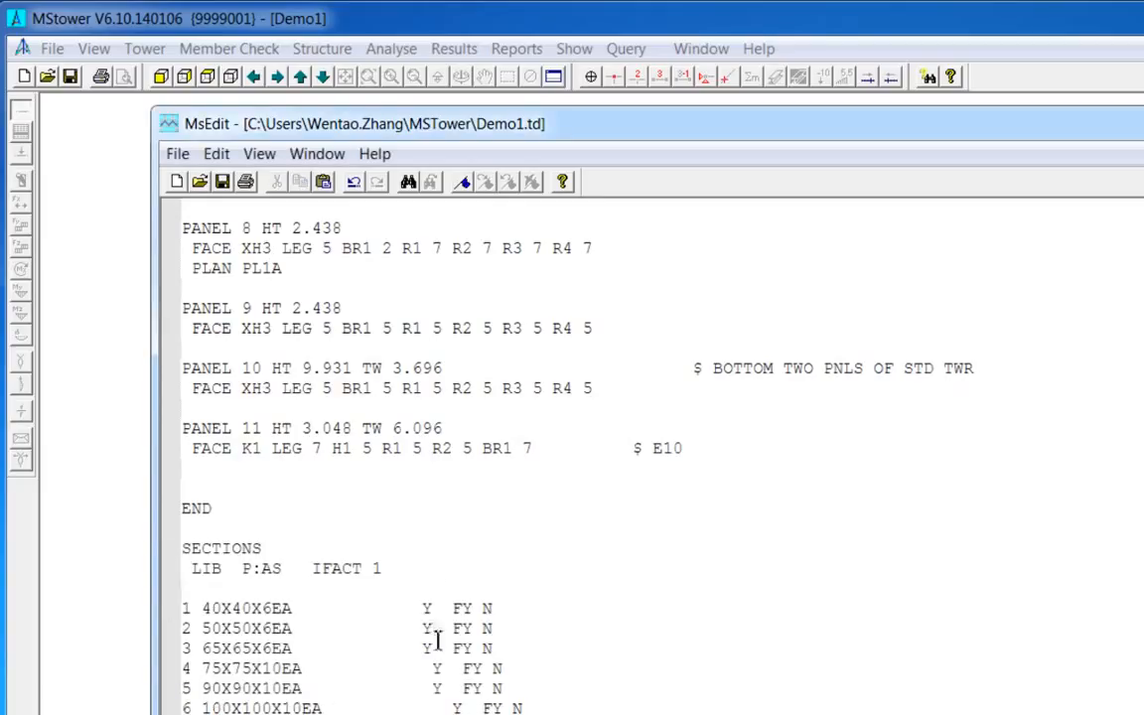
- Examine the pasted LIB P:AS line and section list against the panels' LEG section numbers
double_click(211, 568)
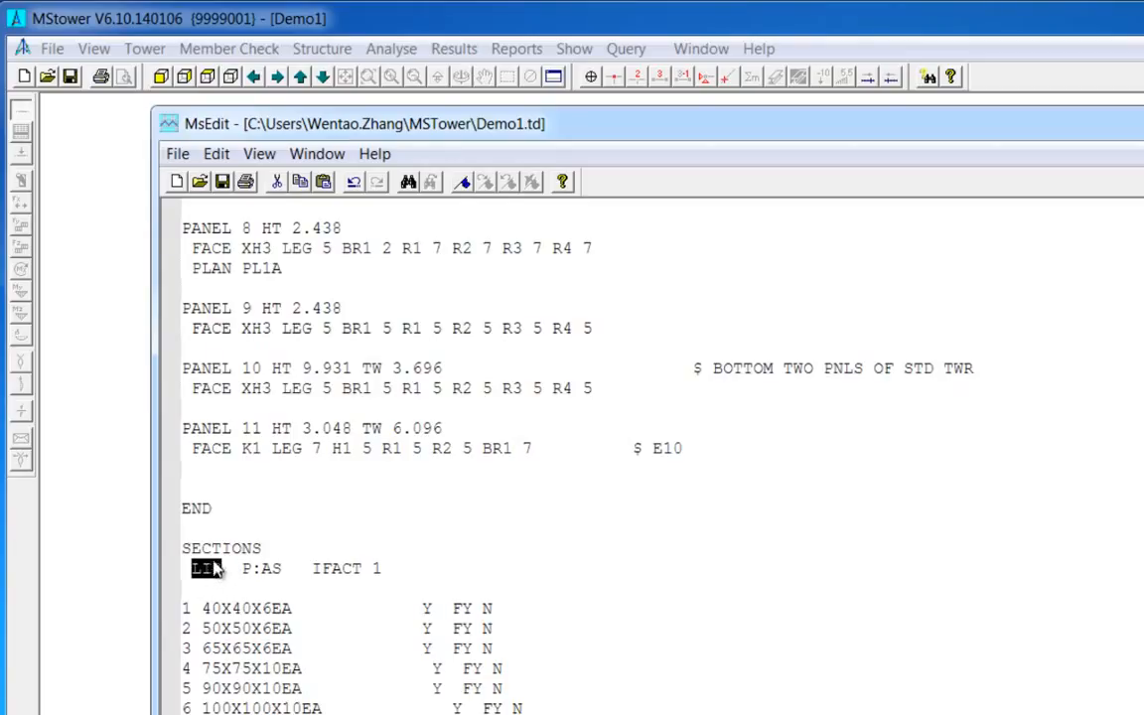
left_click(266, 570)
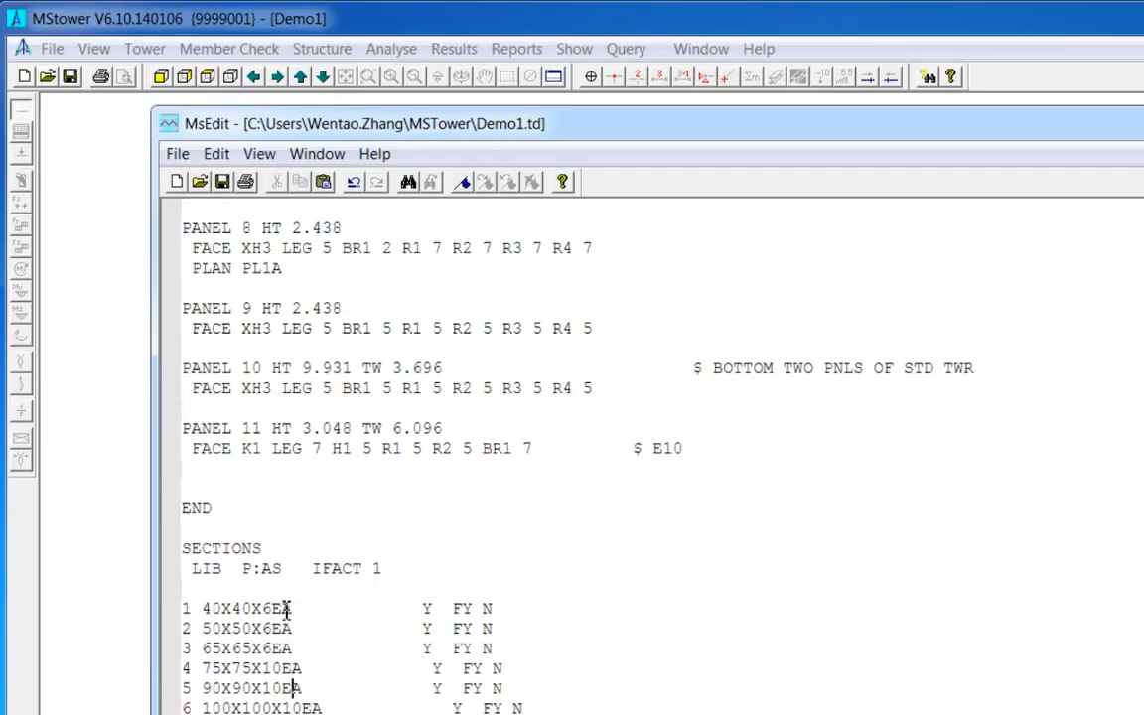
scroll(377, 637, "up", 1)
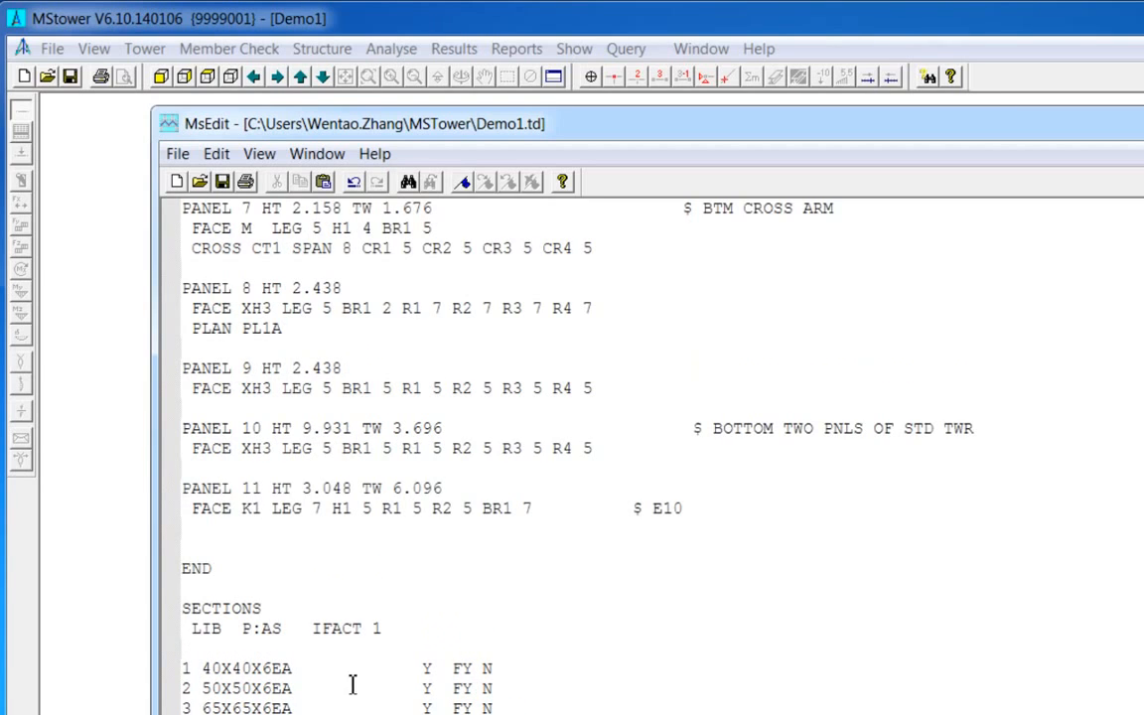
scroll(185, 675, "up", 12)
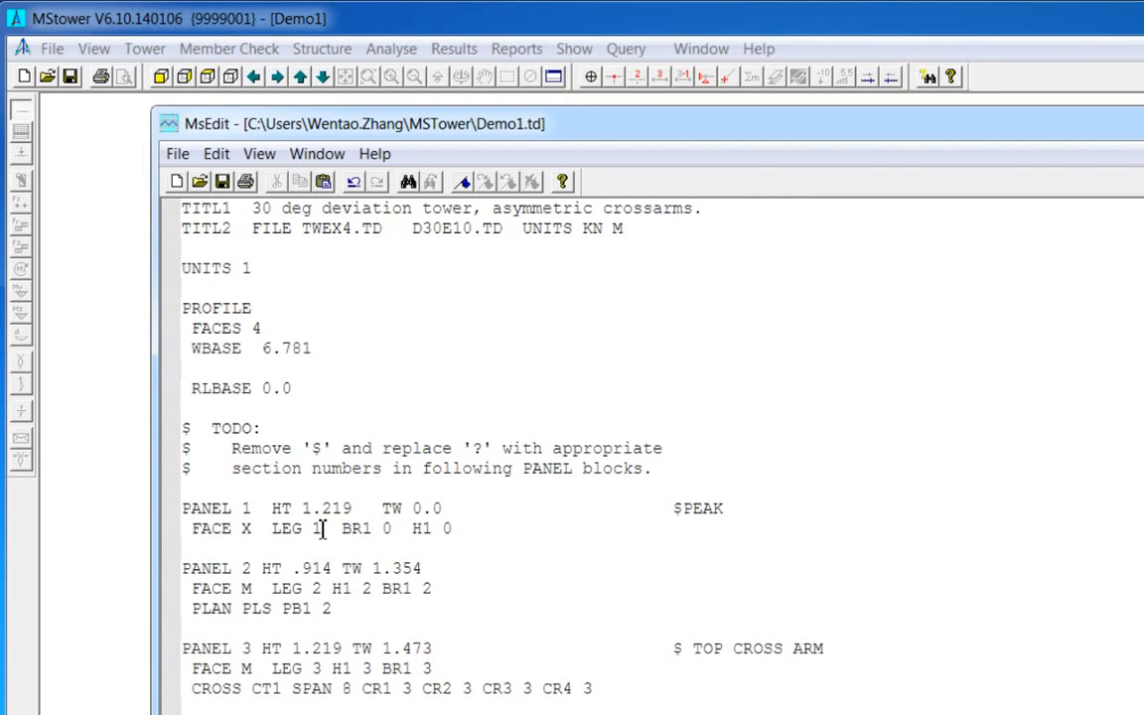
double_click(319, 529)
scroll(509, 544, "down", 13)
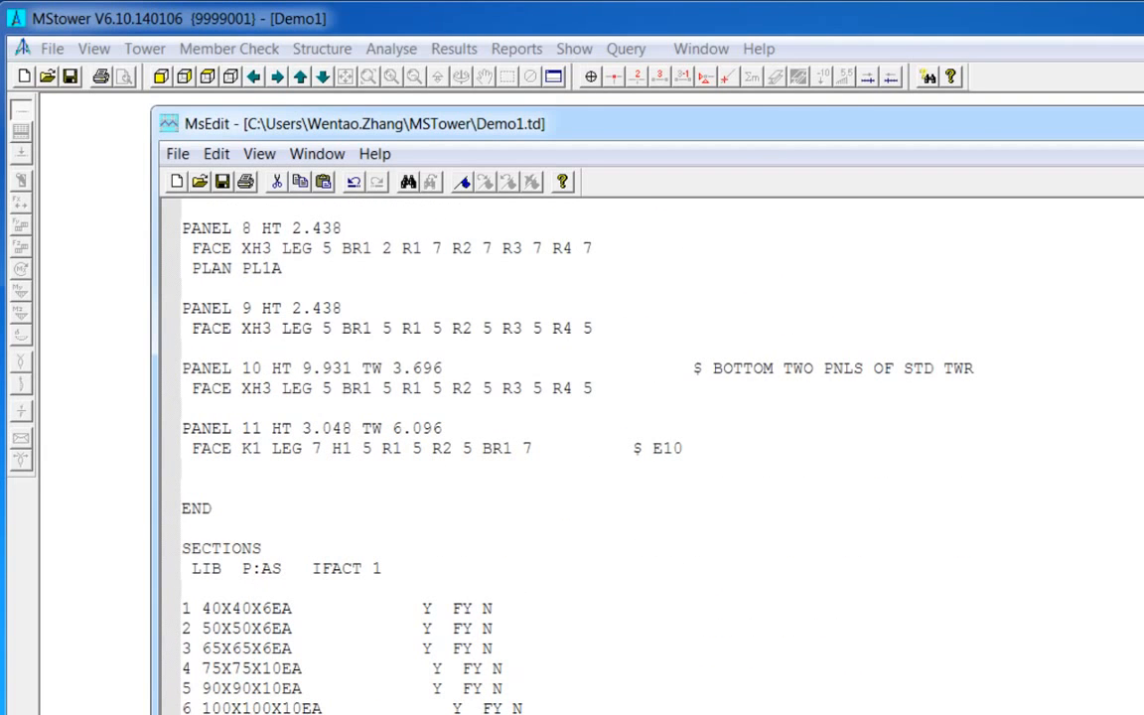
scroll(535, 709, "up", 3)
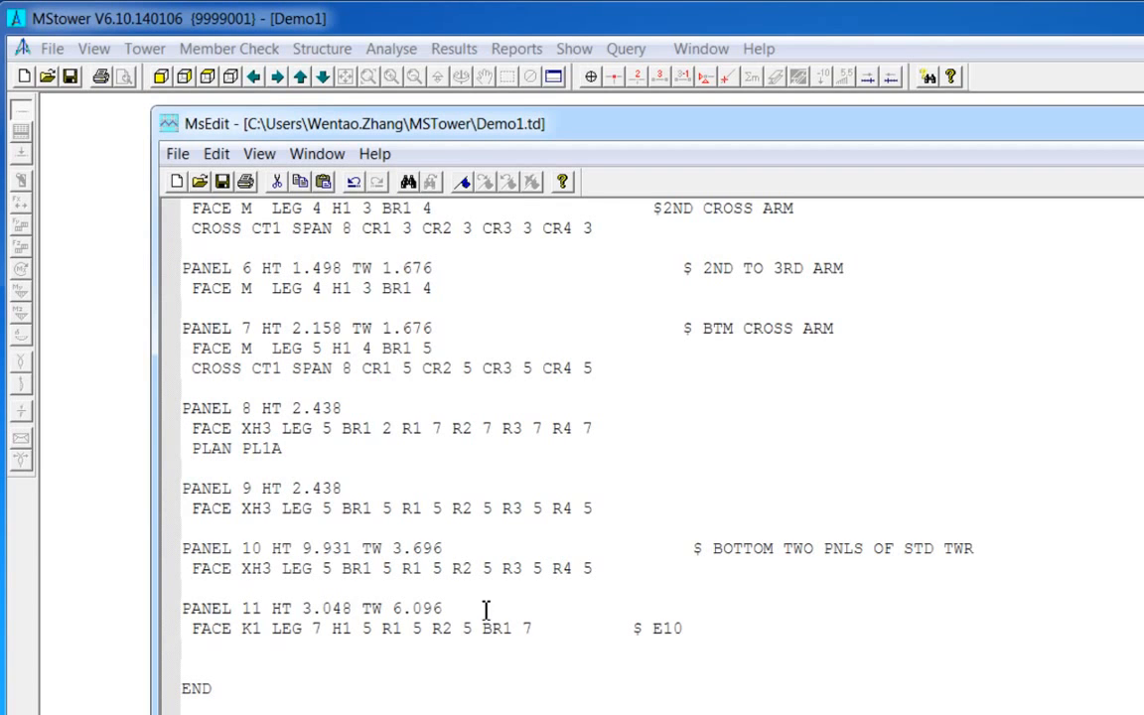
- Save and close the edited Demo1.td, rebuild the tower, and dismiss the build report and output window
key("alt+F4")
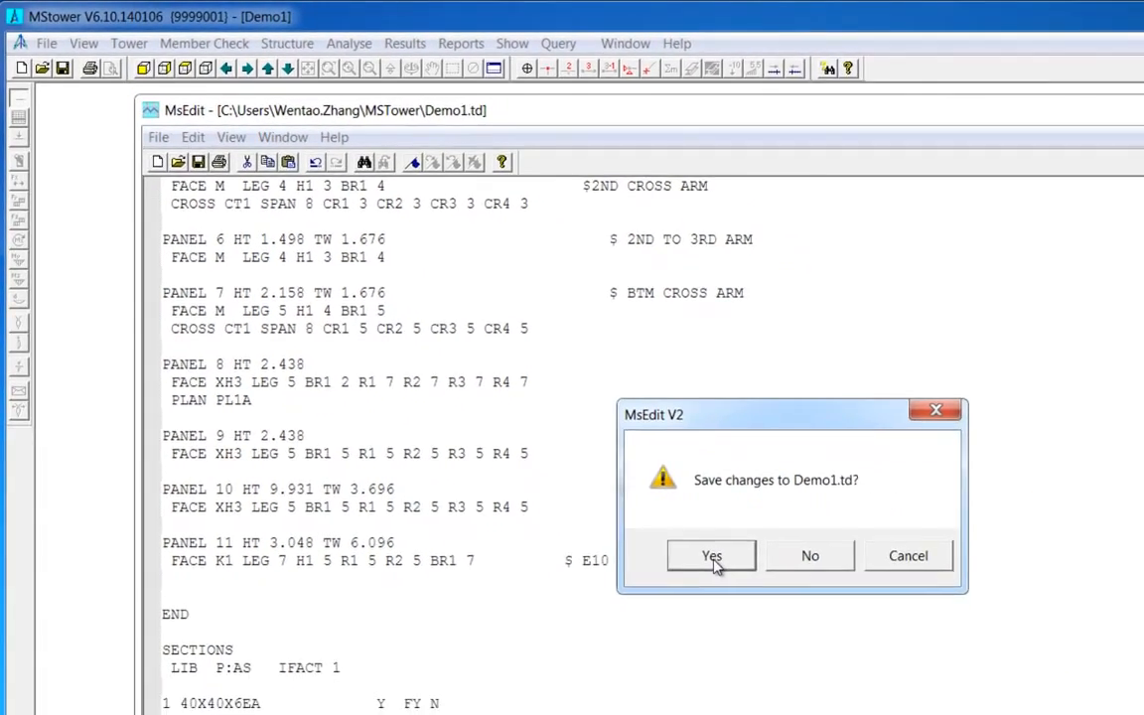
left_click(802, 625)
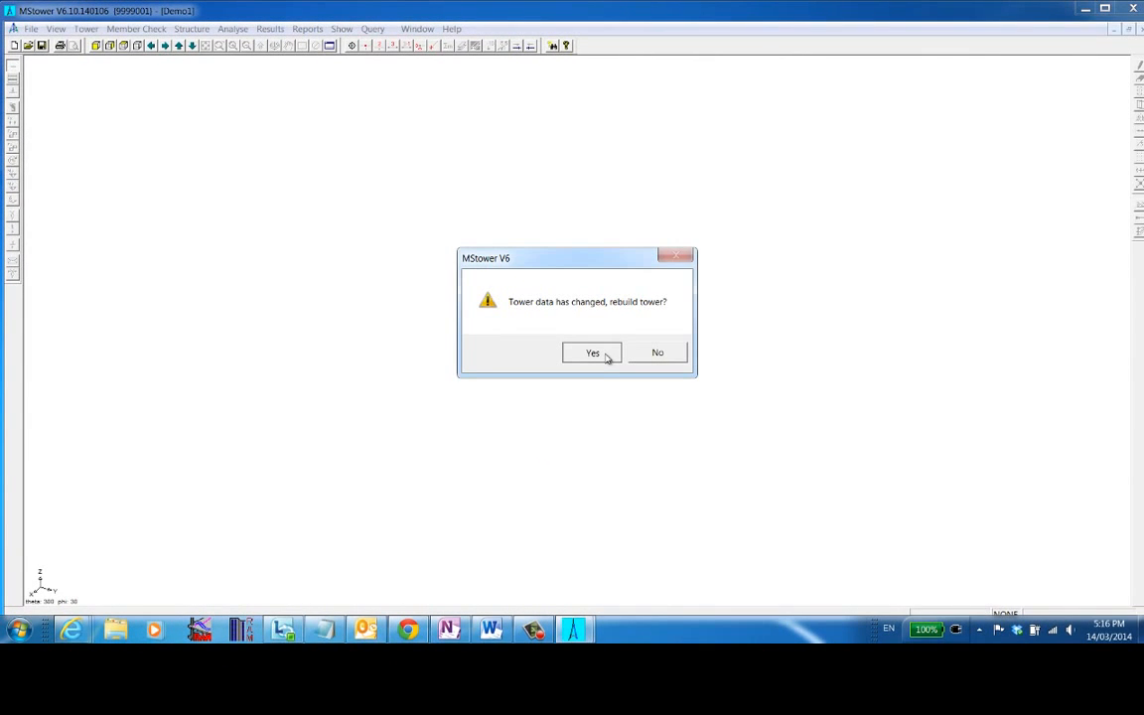
left_click(593, 352)
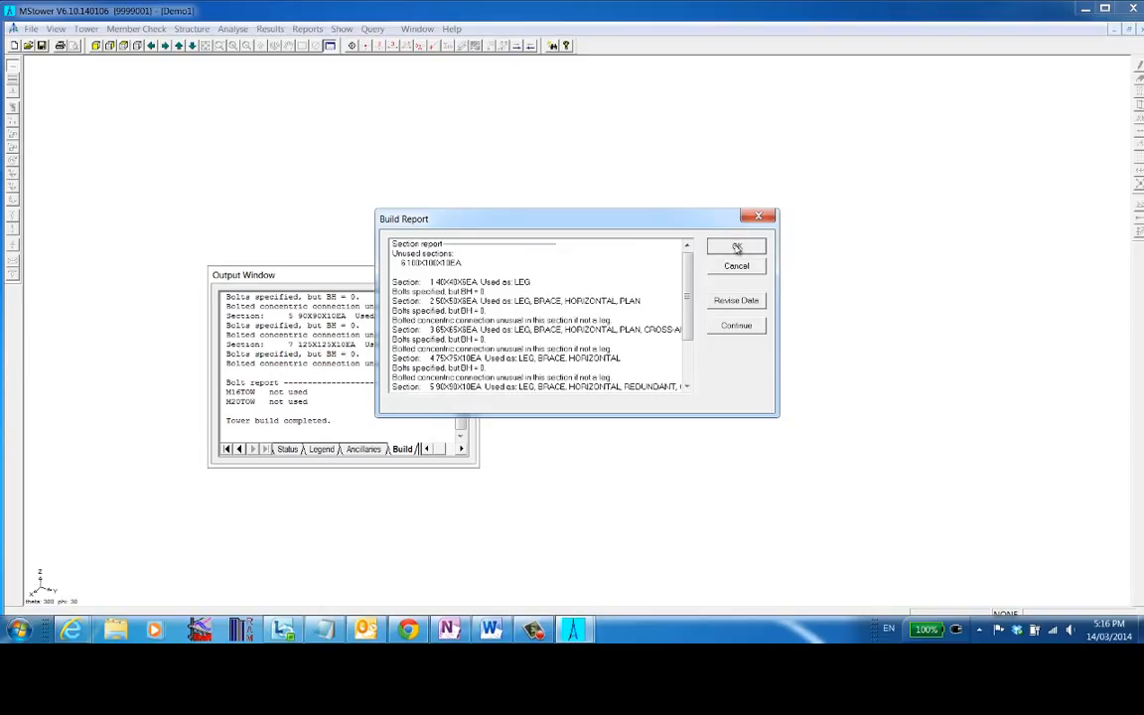
left_click(736, 247)
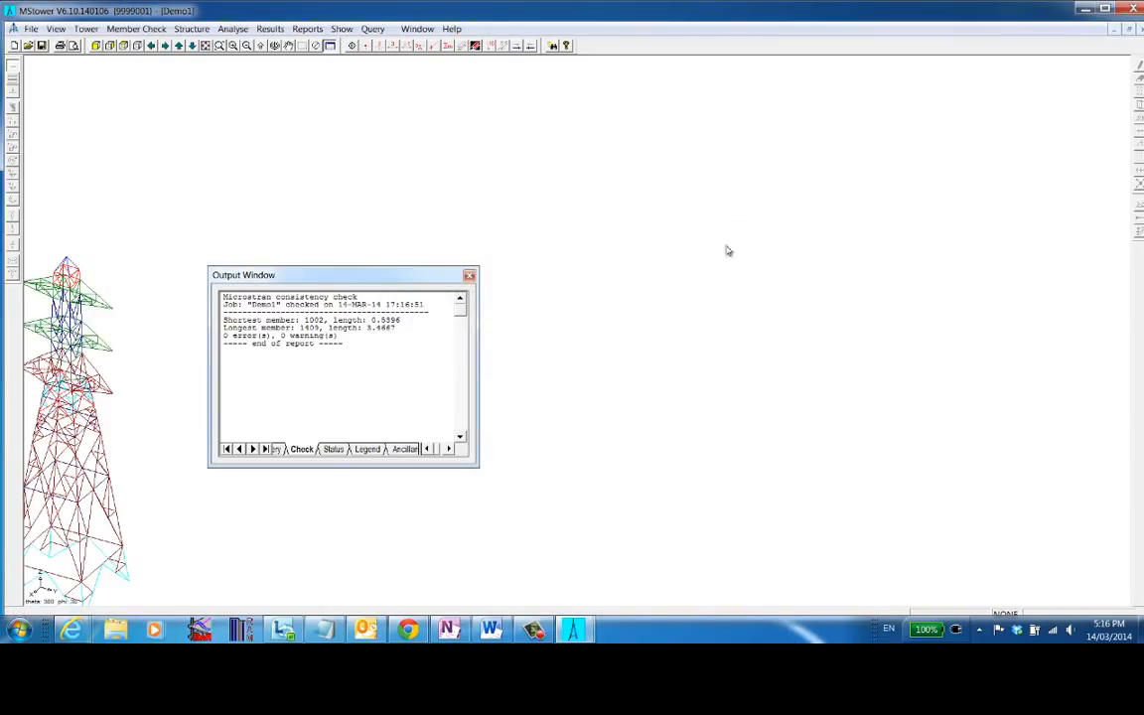
left_click(469, 276)
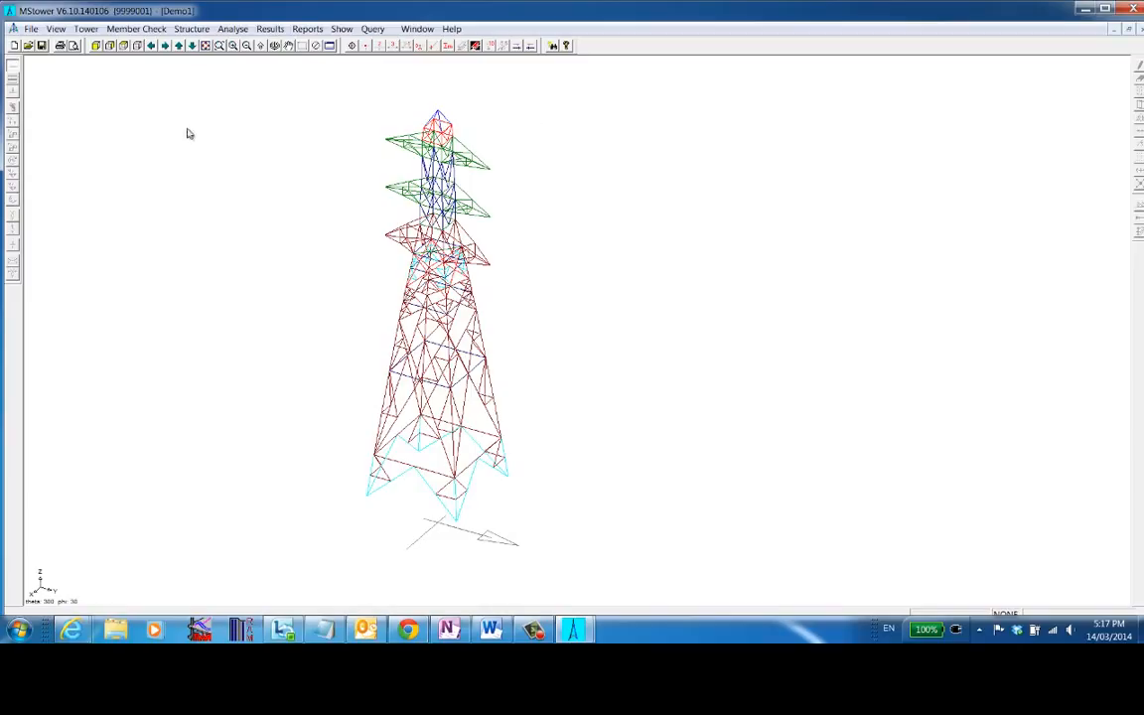
- Make a new tower loading file, overwriting the existing TWR file
left_click(97, 30)
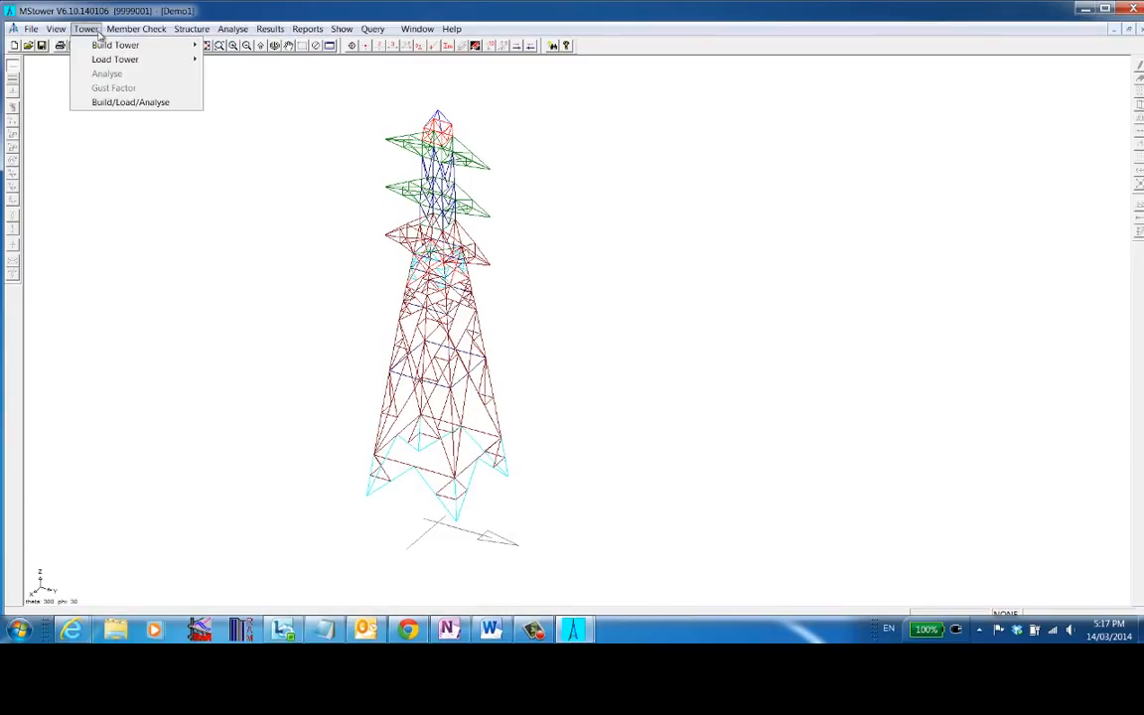
mouse_move(100, 62)
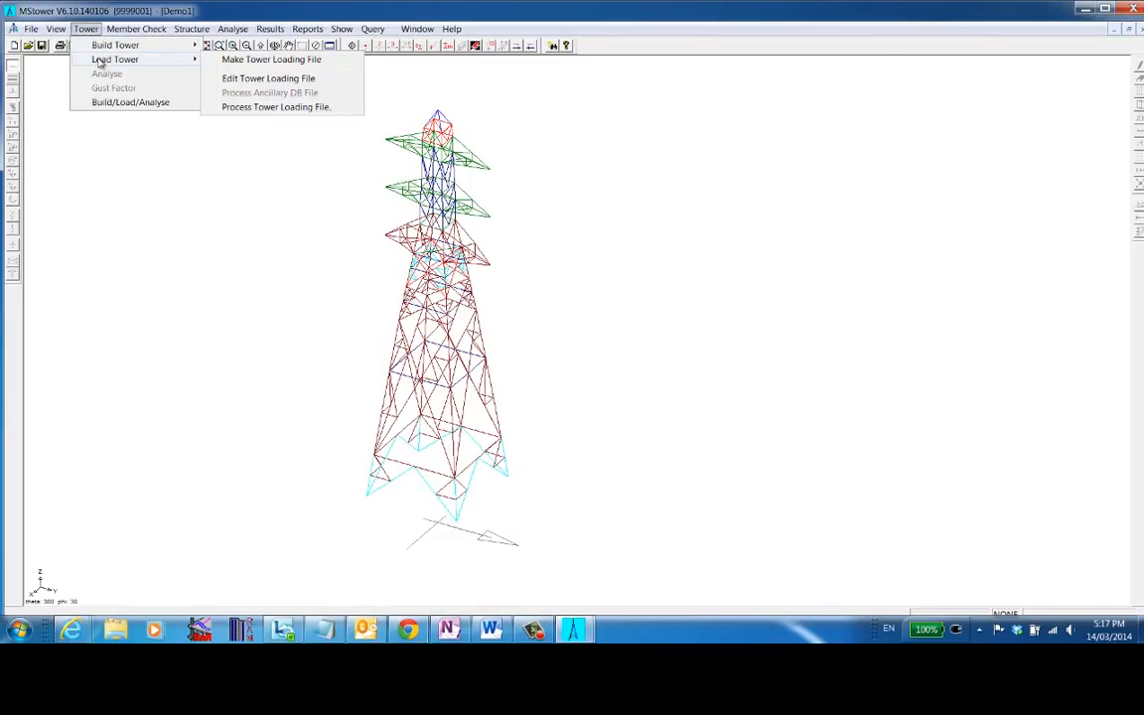
left_click(269, 61)
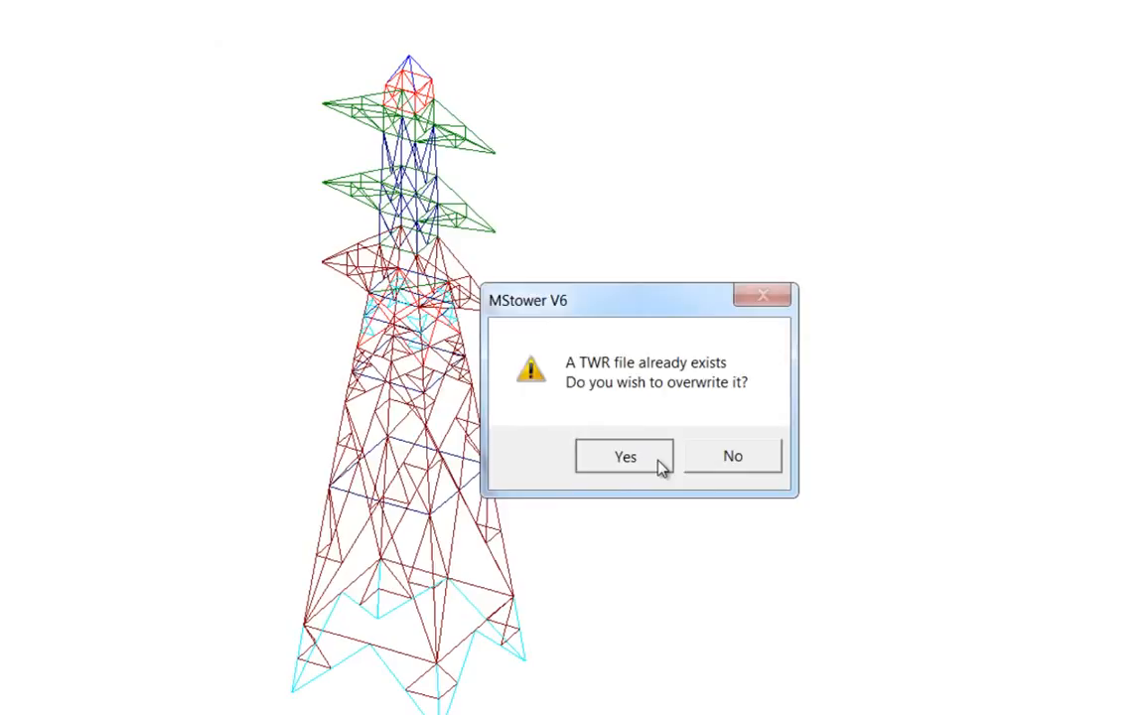
left_click(625, 456)
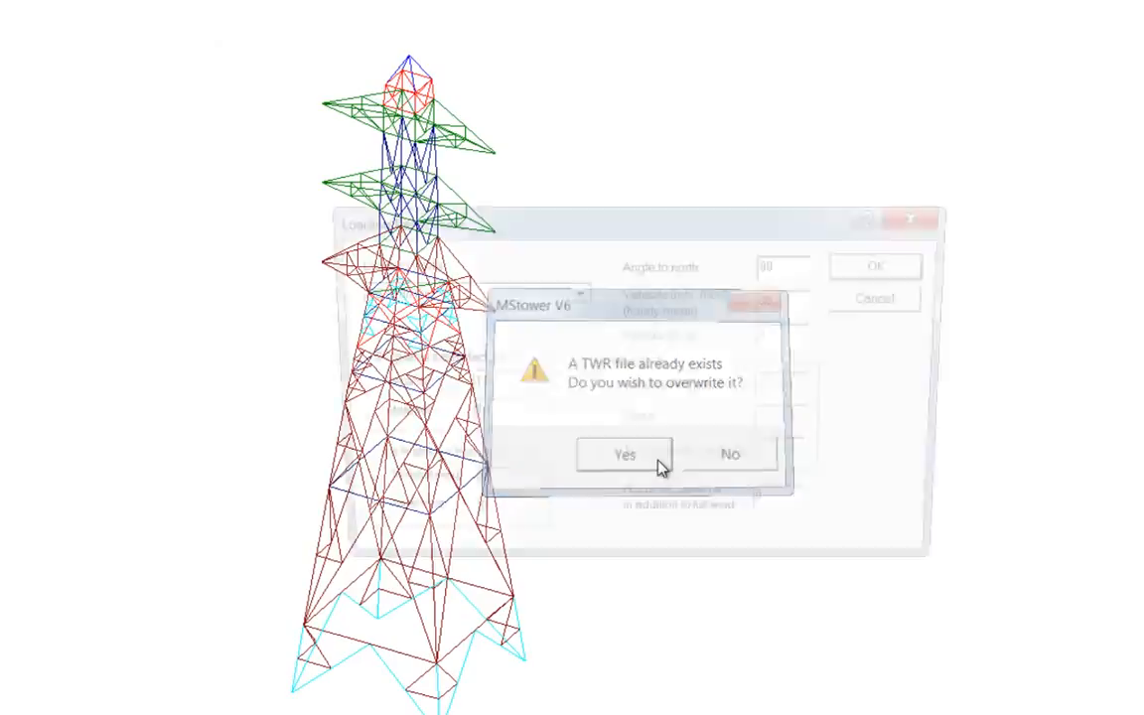
- Set the loading code to AS3995 with 10 mm ice thickness both without and with wind, and accept
left_click(580, 294)
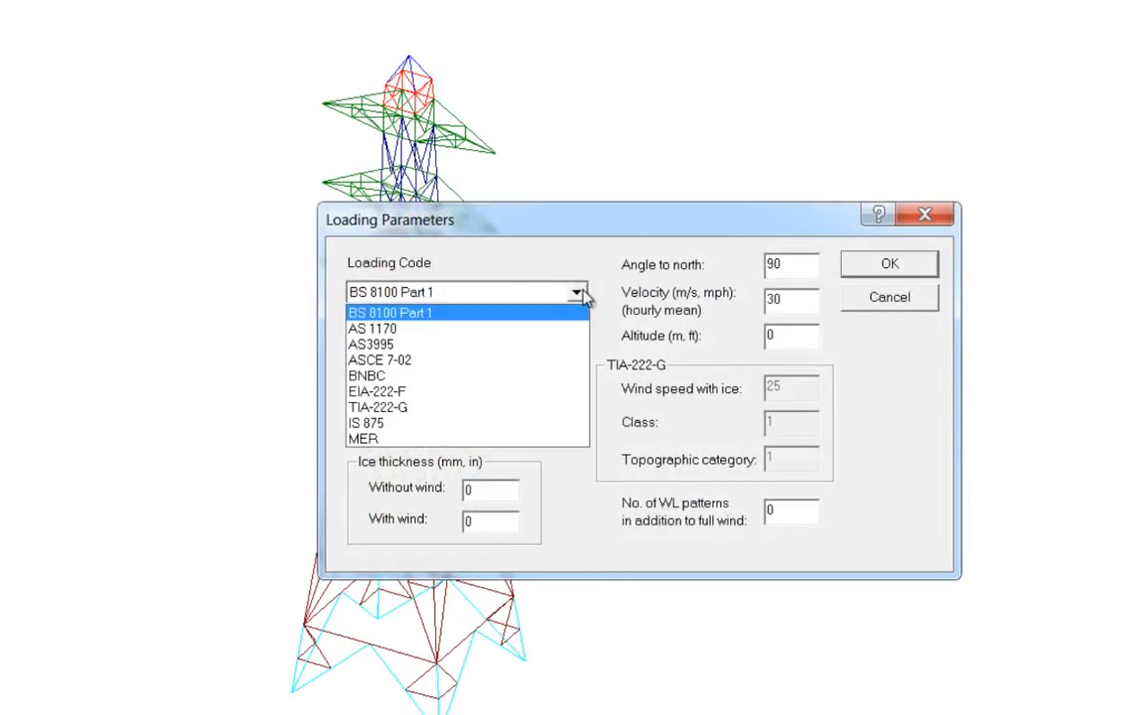
left_click(453, 344)
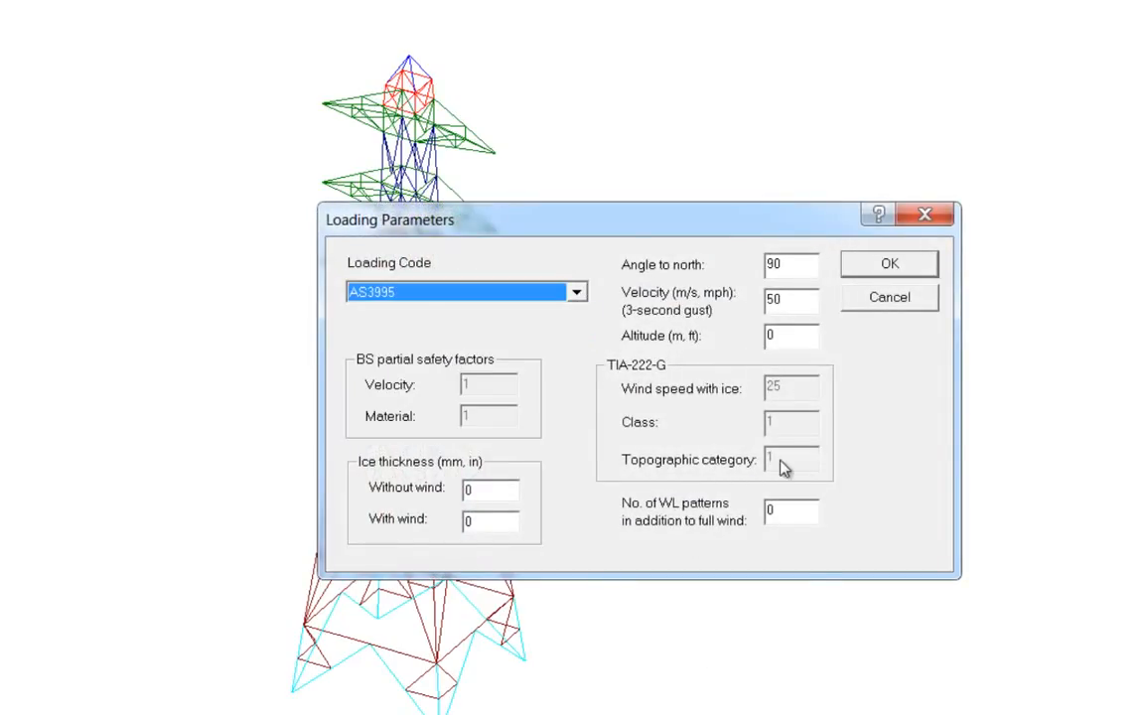
double_click(475, 493)
type("10")
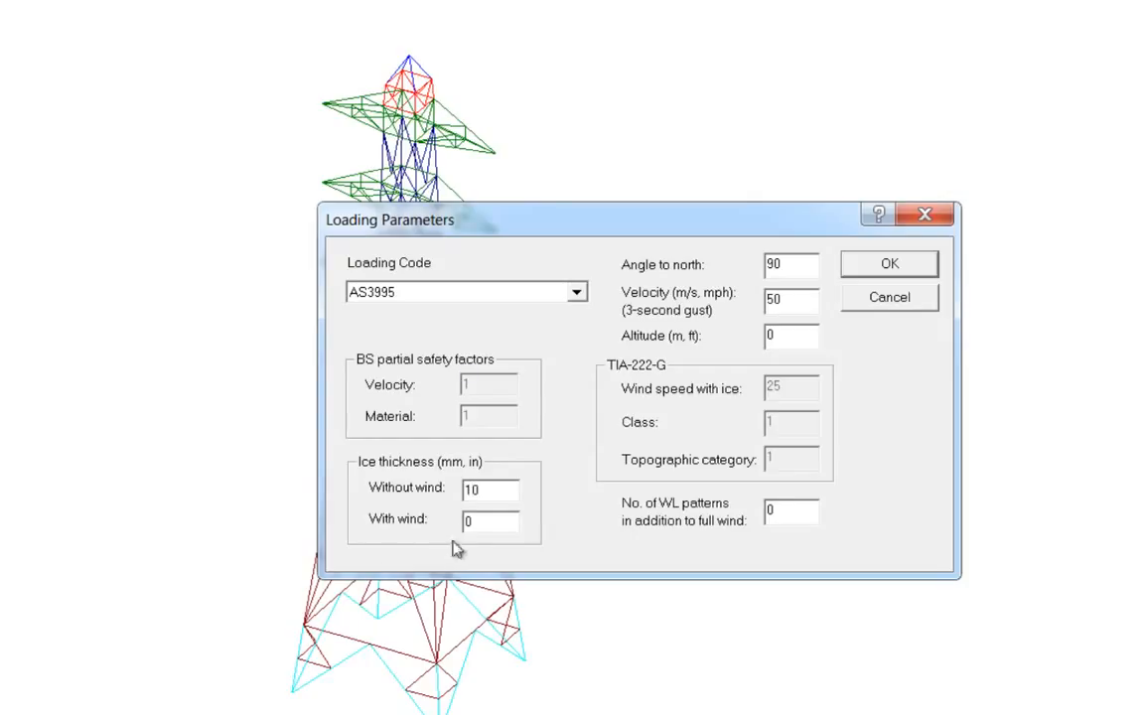
double_click(485, 521)
type("10")
key("Tab")
type("10")
left_click(899, 268)
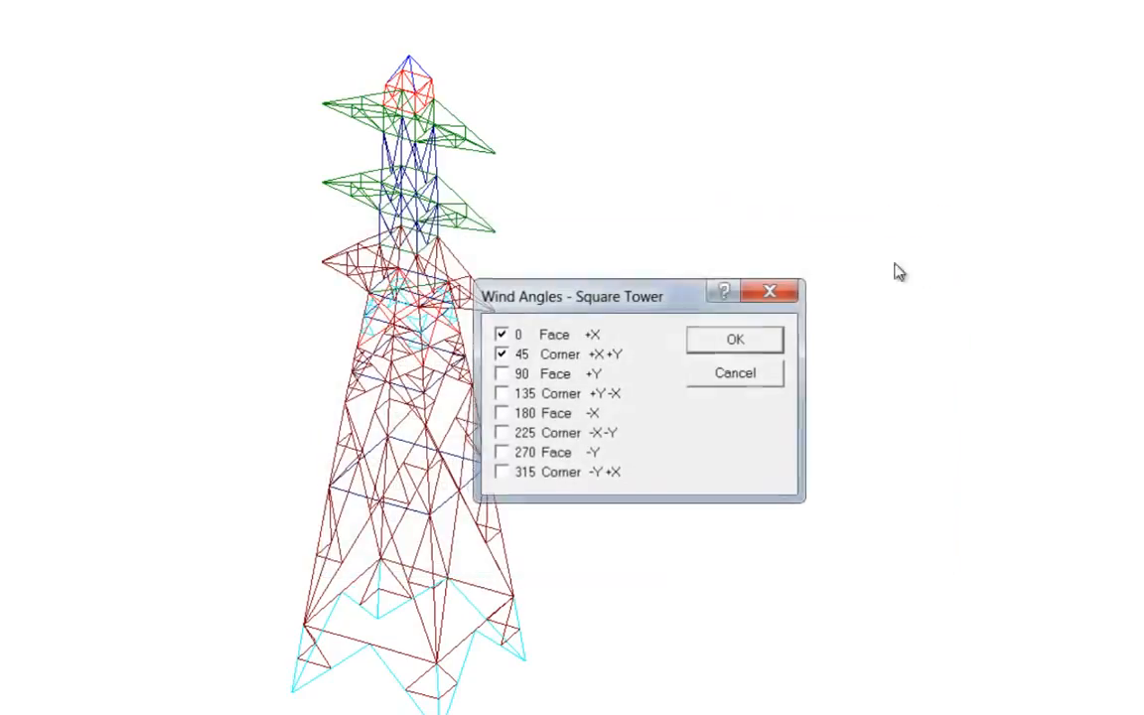
- Add the 90 and 135 degree wind angles to the square tower's selected wind directions and confirm
left_click(502, 373)
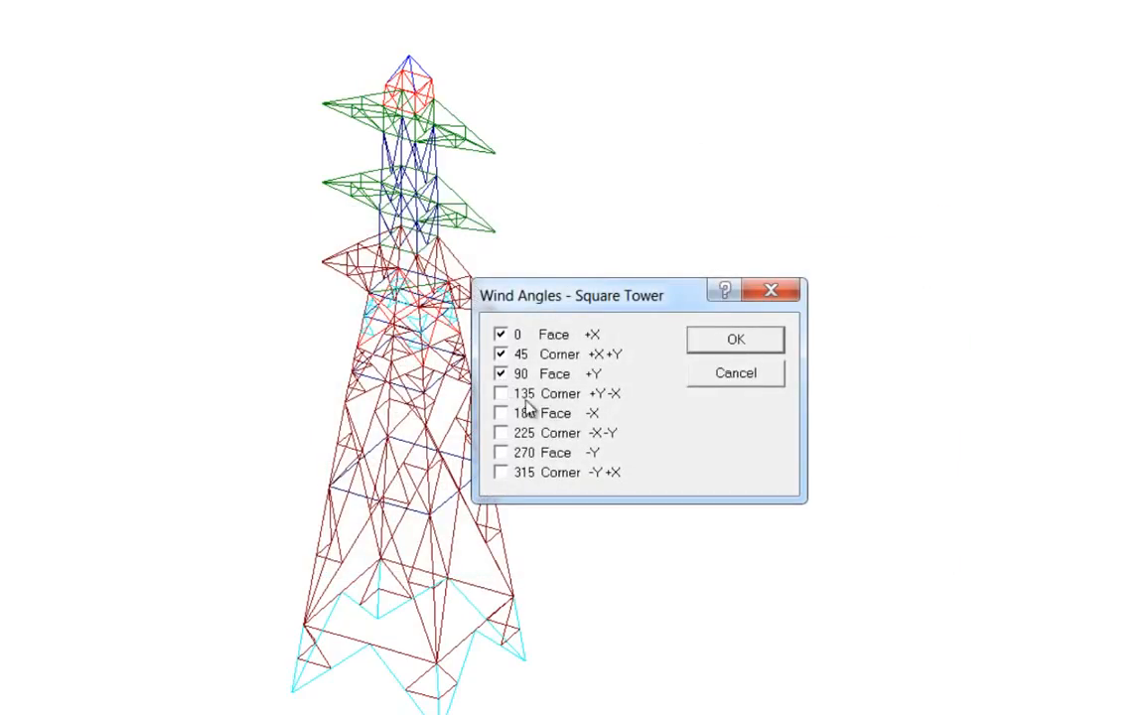
left_click(501, 393)
left_click(733, 341)
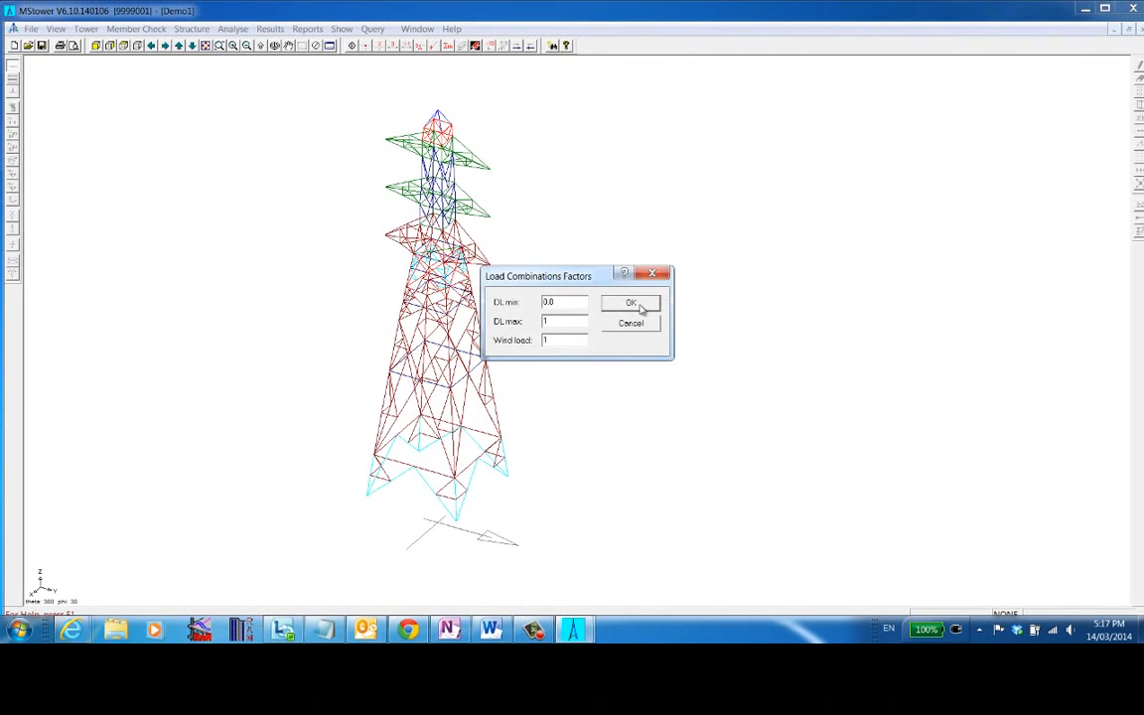
left_click(630, 303)
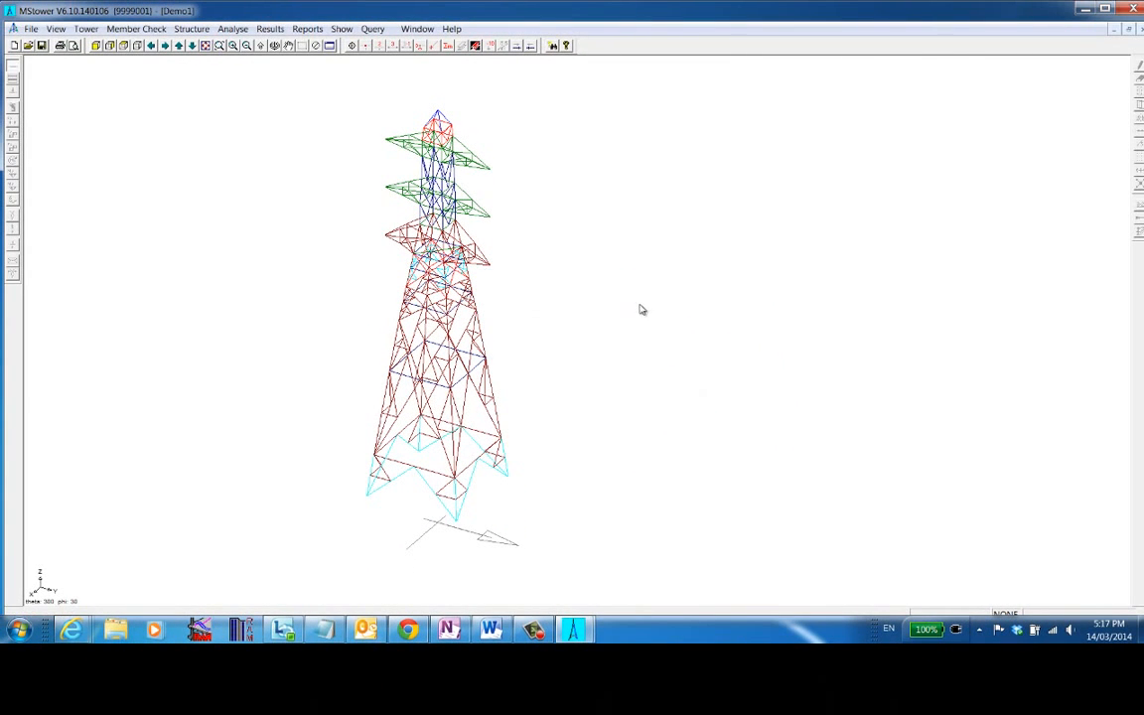
- Open the tower loading file in the editor and examine its parameters and load case combinations
left_click(85, 28)
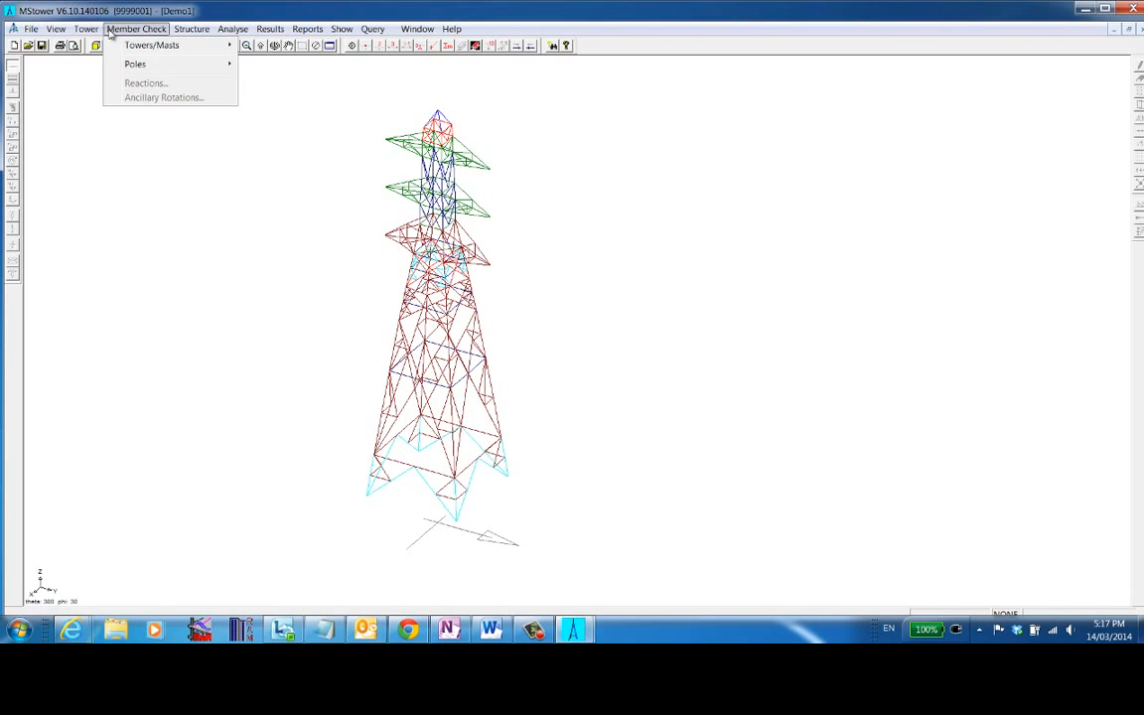
mouse_move(99, 68)
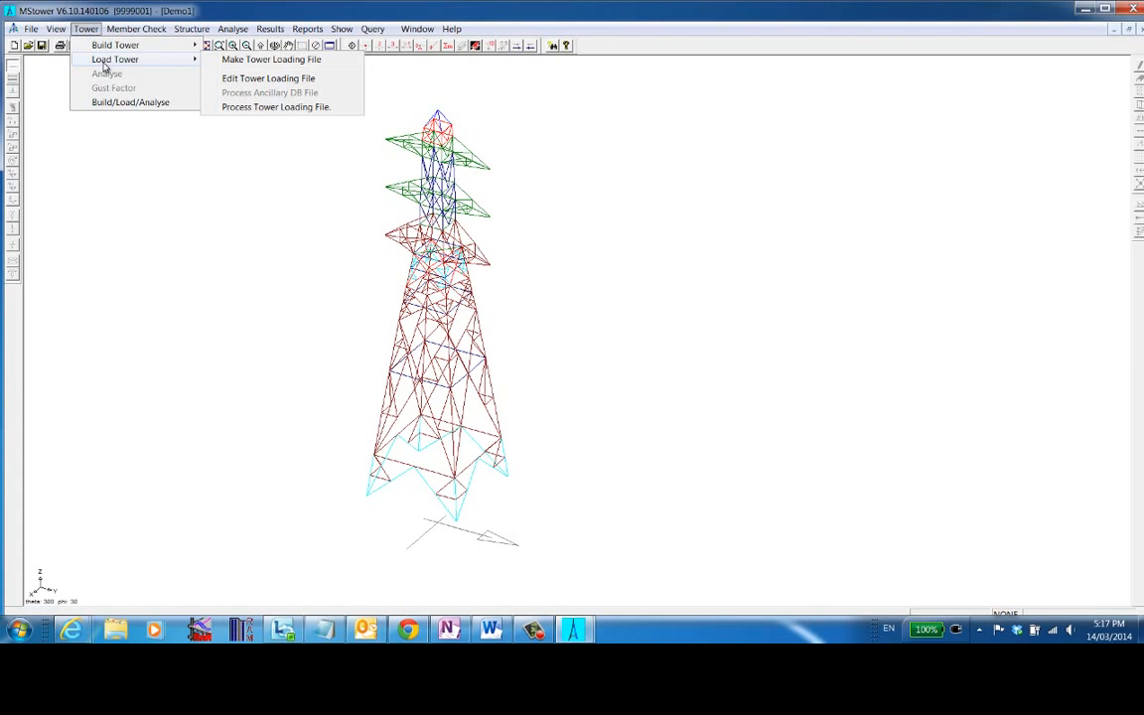
left_click(286, 79)
double_click(508, 73)
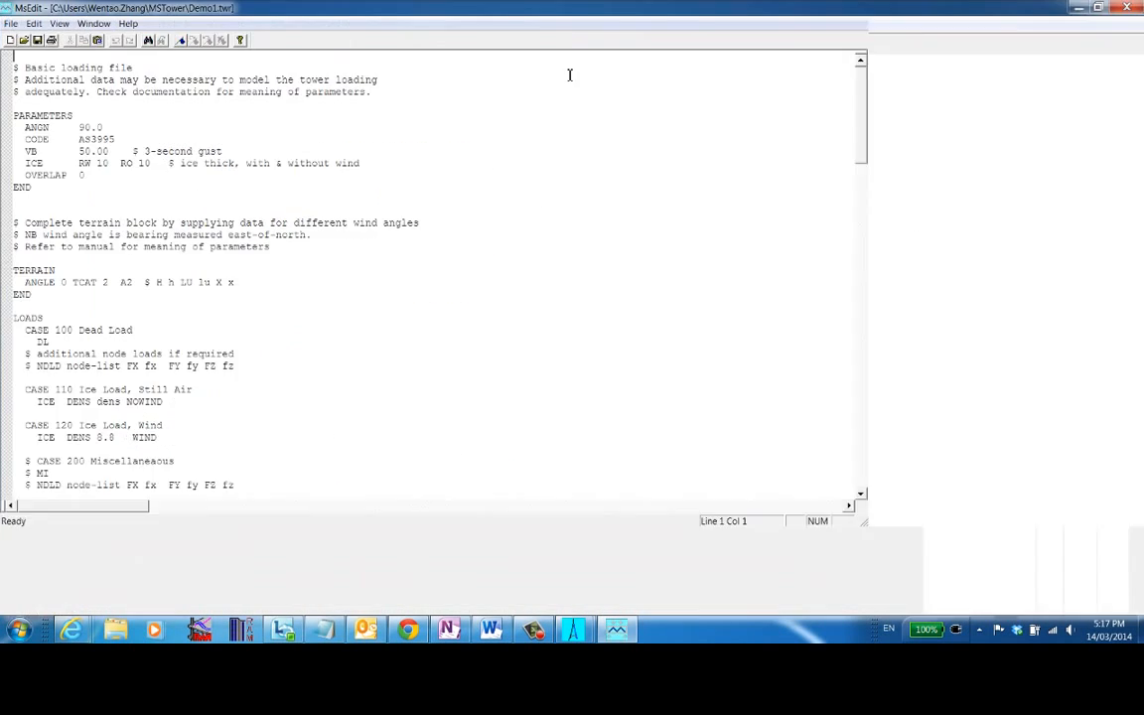
scroll(408, 247, "down", 10)
scroll(357, 278, "up", 10)
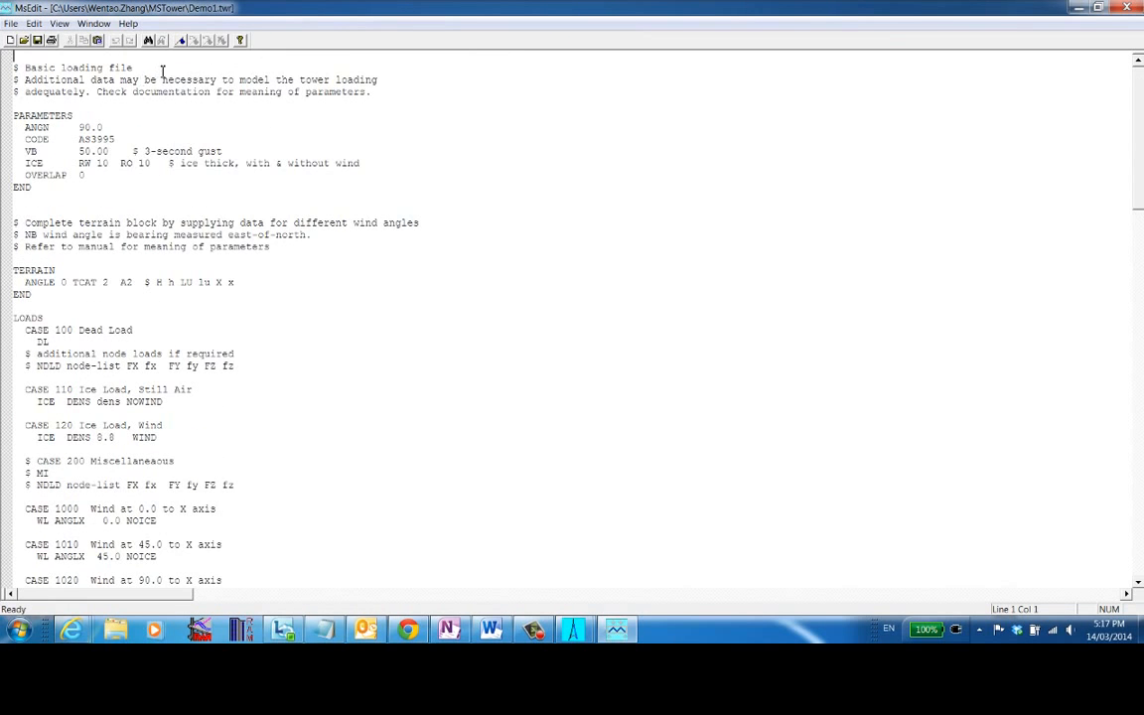
scroll(247, 375, "down", 13)
scroll(198, 243, "down", 20)
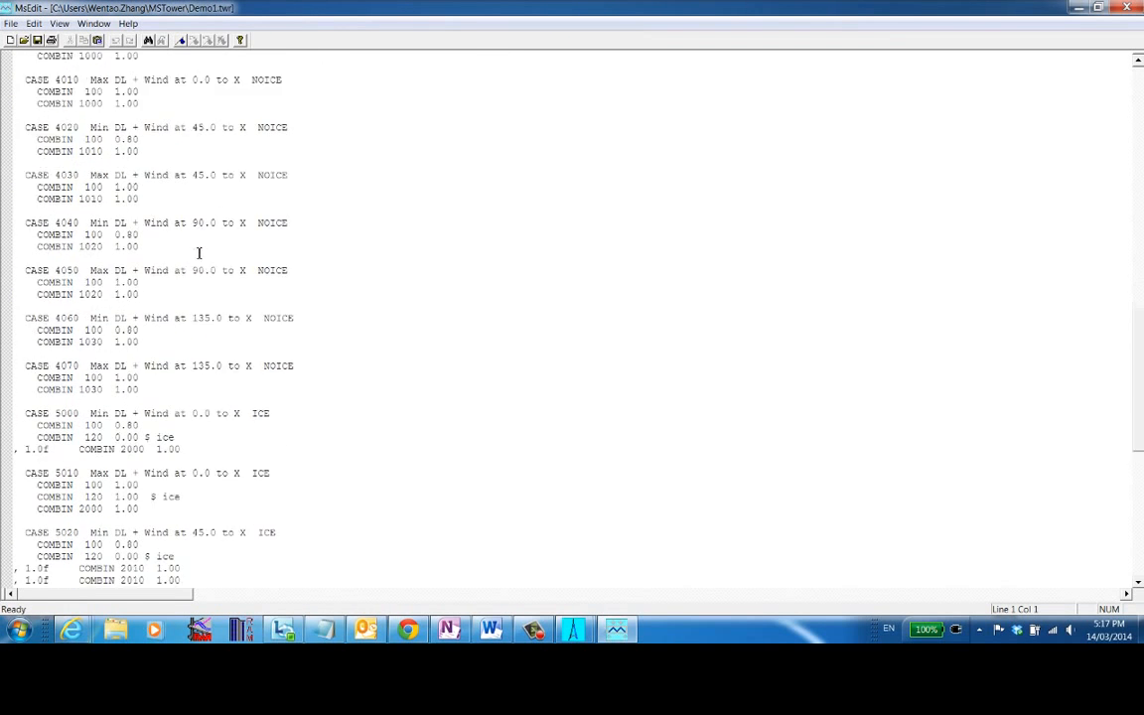
scroll(216, 317, "up", 6)
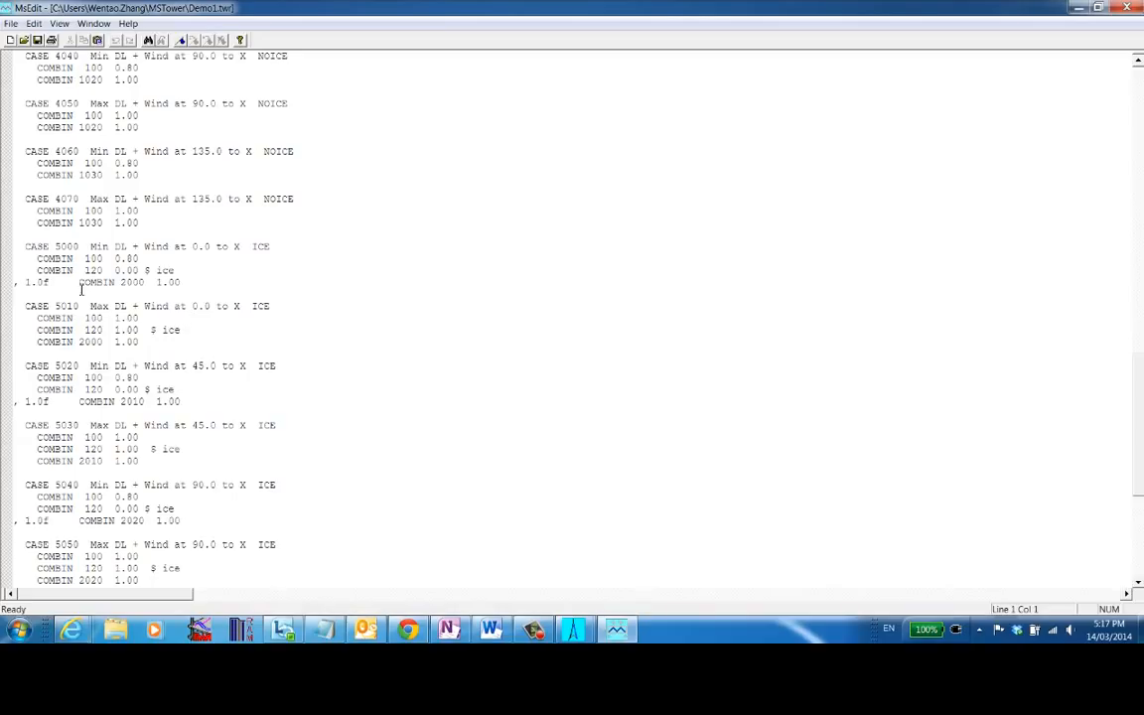
- Delete the stray "1.0f" text before the COMBIN 2000, 2010, 2020 and 2030 lines in the ICE load cases
left_click_drag(81, 283, 13, 283)
key("Delete")
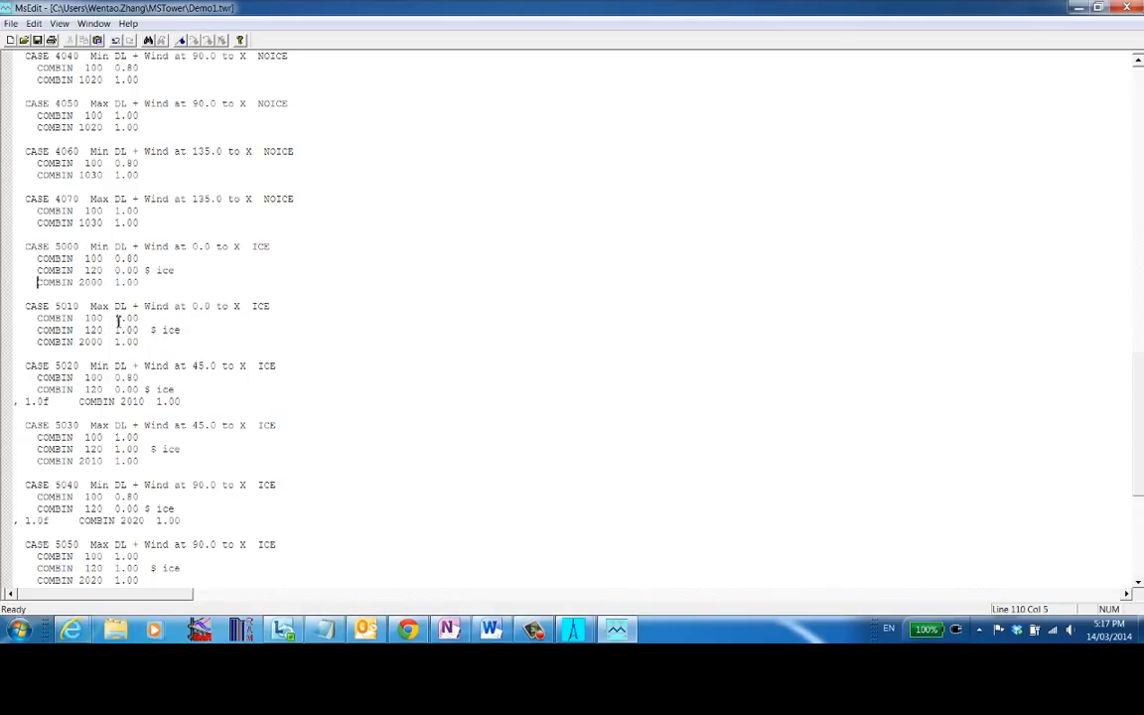
left_click_drag(81, 402, 3, 402)
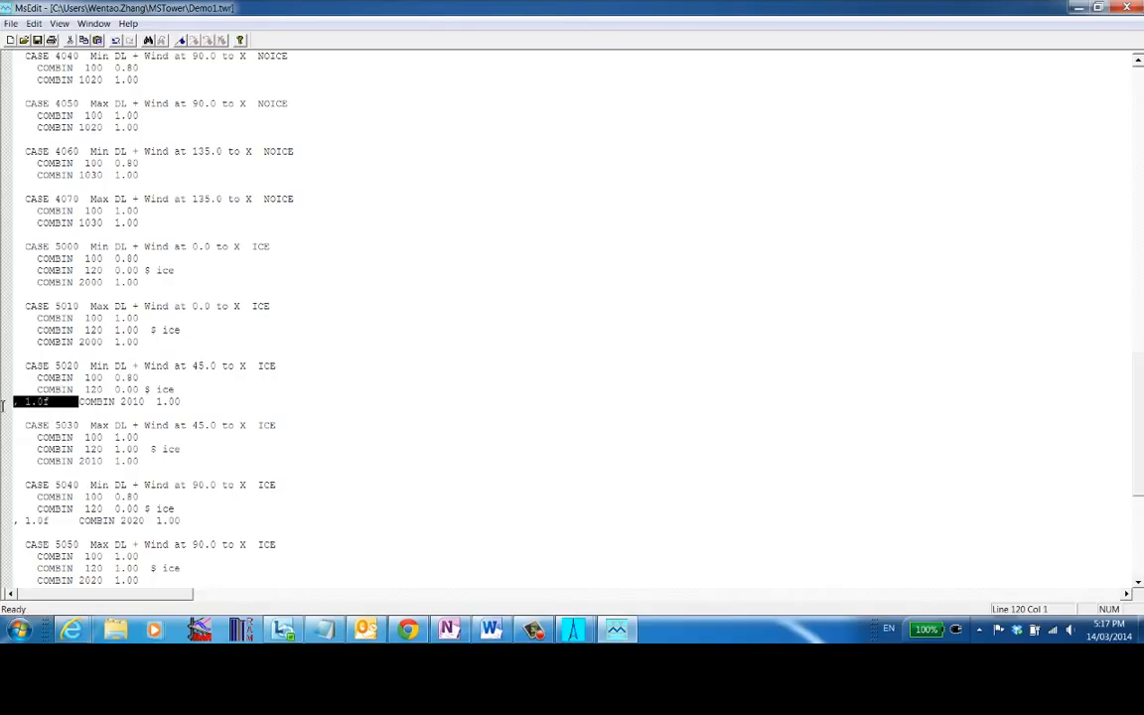
key("Delete")
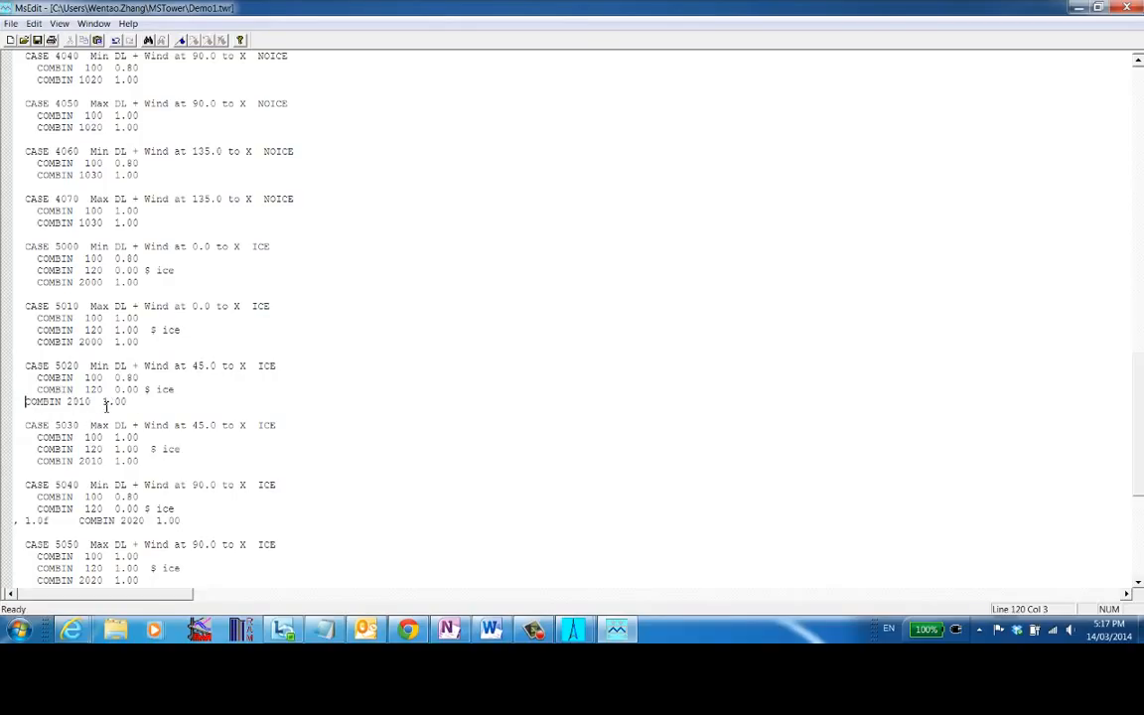
scroll(114, 378, "down", 3)
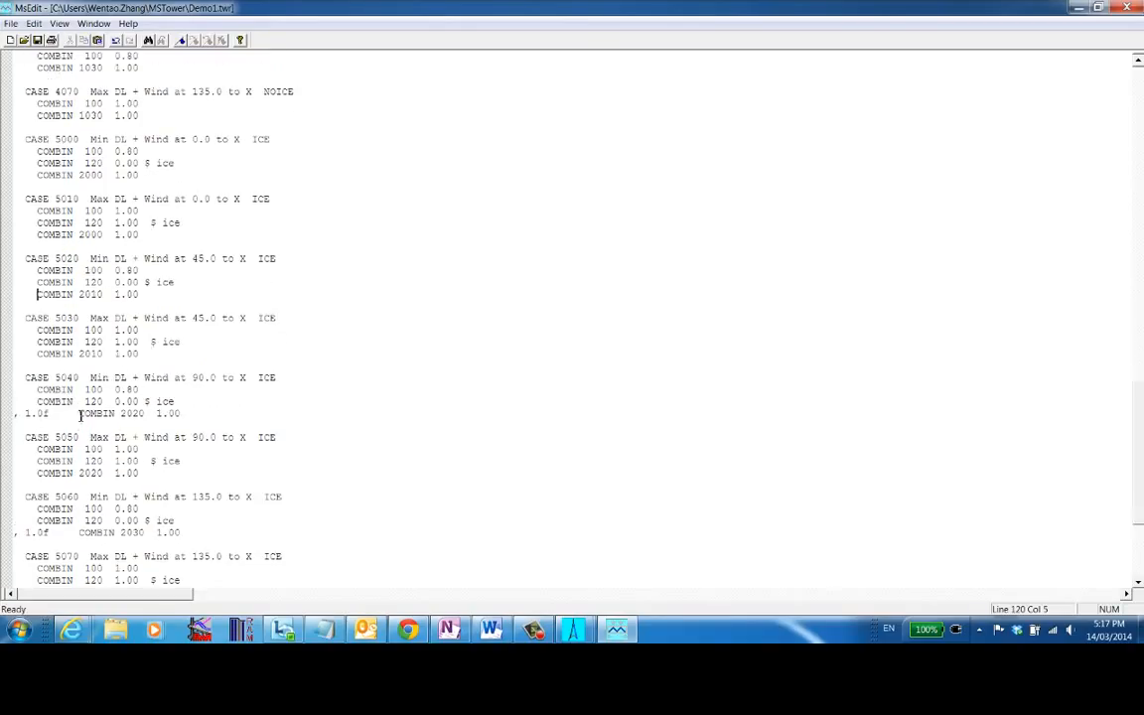
left_click_drag(80, 415, 5, 414)
key("Delete")
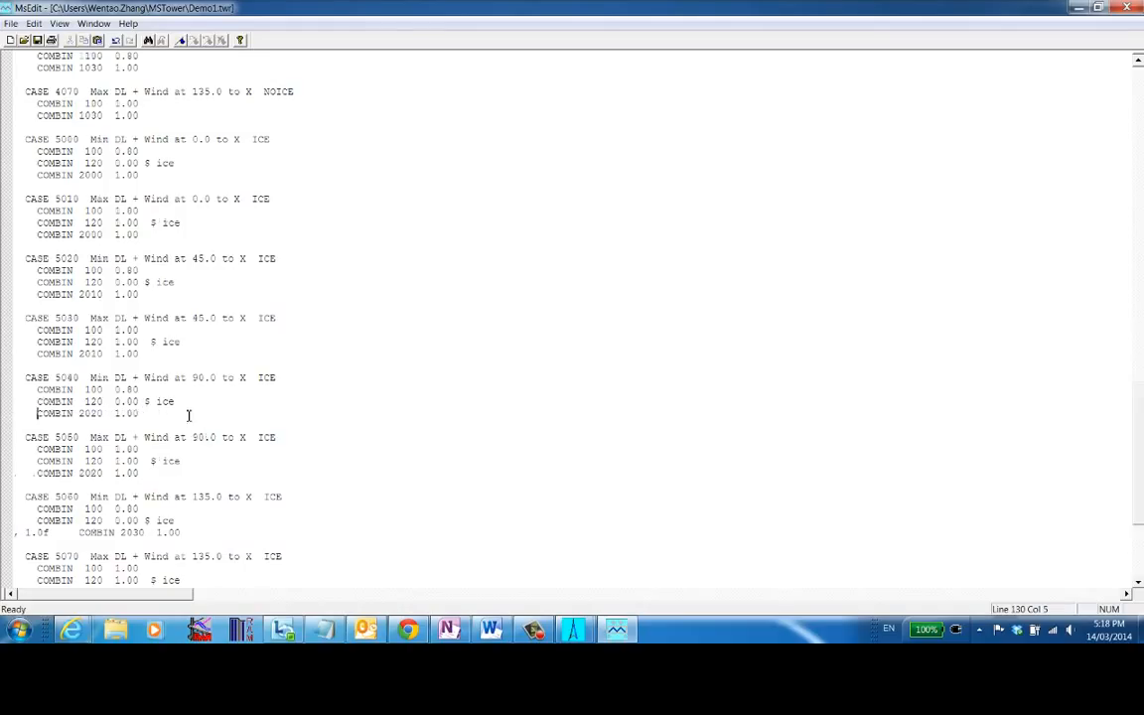
scroll(189, 415, "down", 2)
left_click_drag(83, 461, 5, 460)
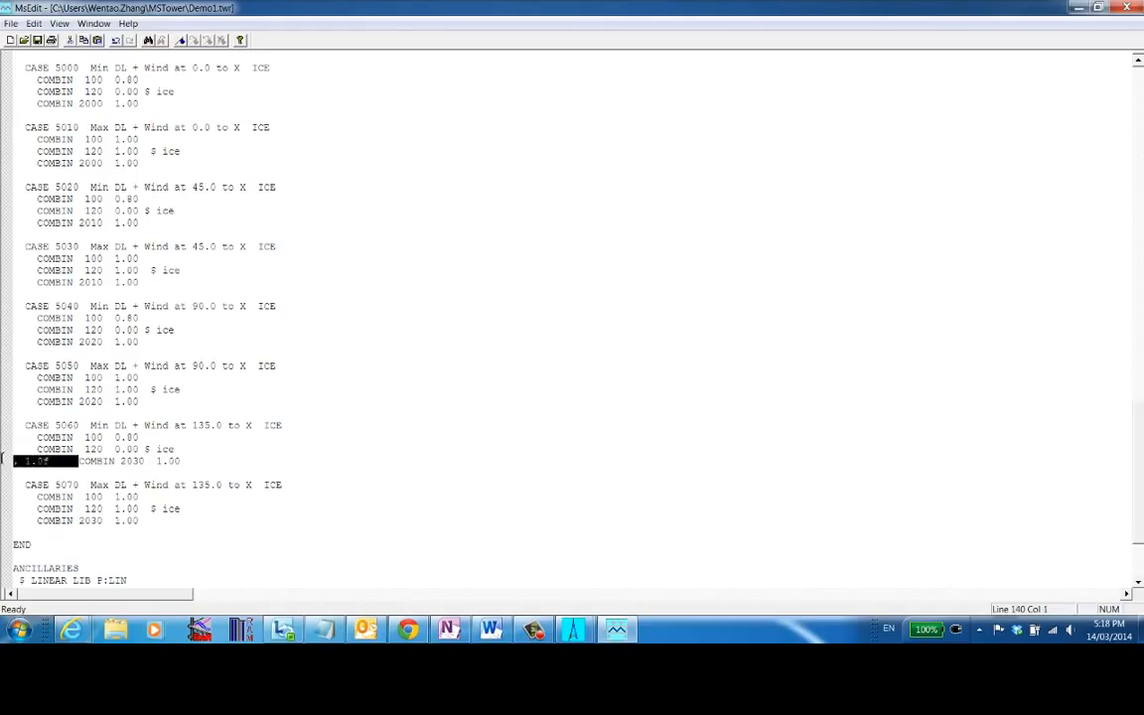
key("Delete")
- Save the changes to Demo1.twr and close the editor
scroll(268, 368, "down", 5)
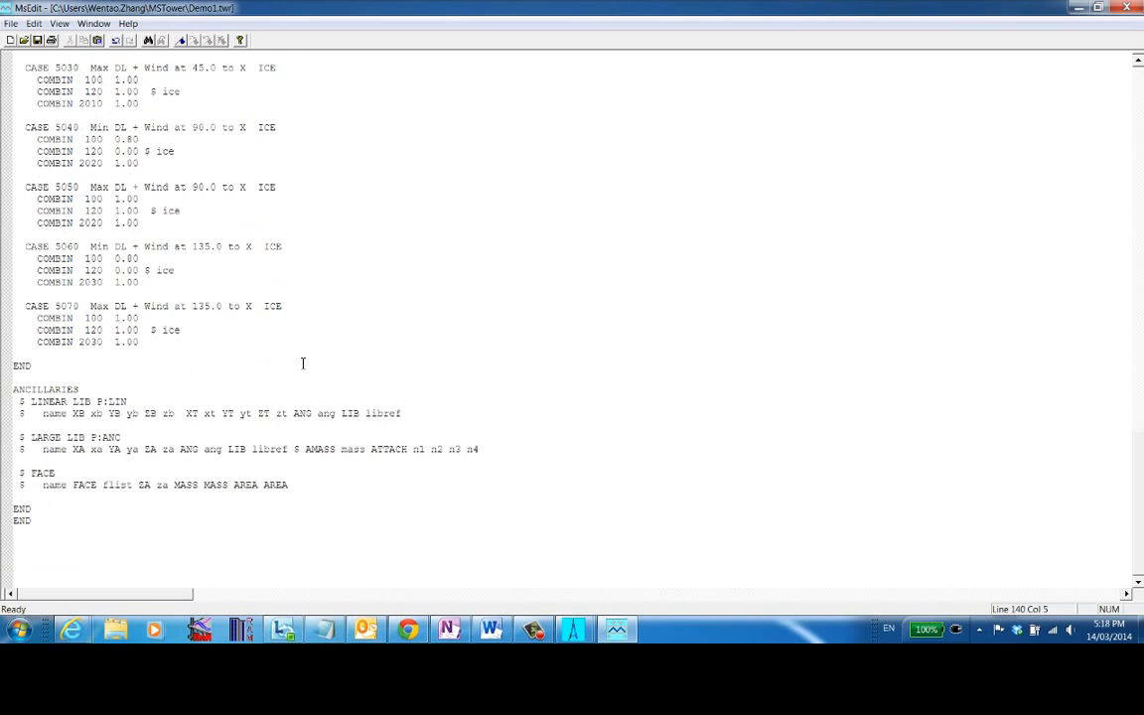
scroll(301, 362, "up", 6)
left_click(1132, 8)
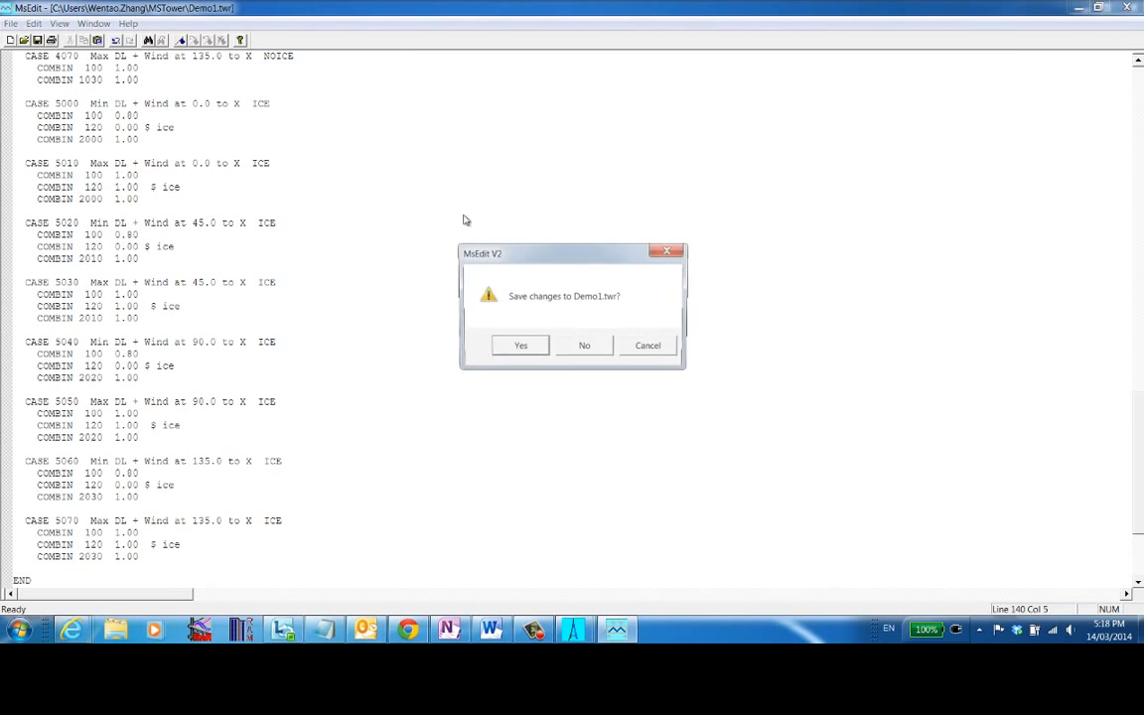
left_click(519, 350)
left_click(636, 350)
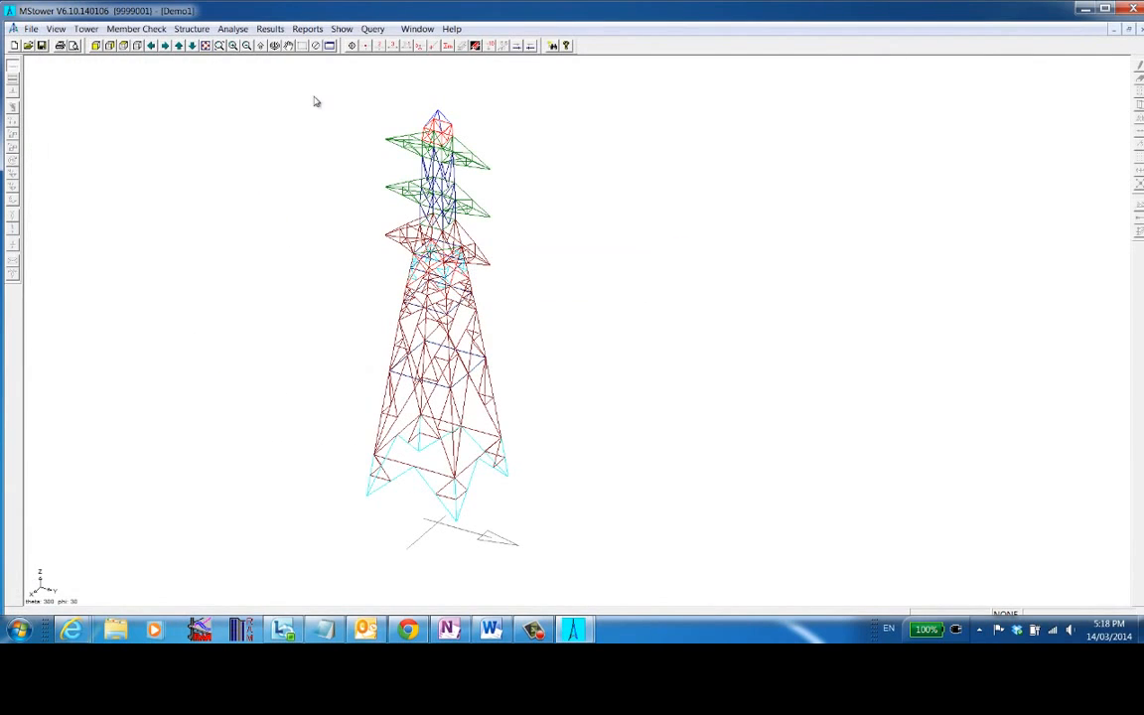
- Process the tower loading file and close the output window after scrolling through its report
left_click(86, 27)
mouse_move(168, 62)
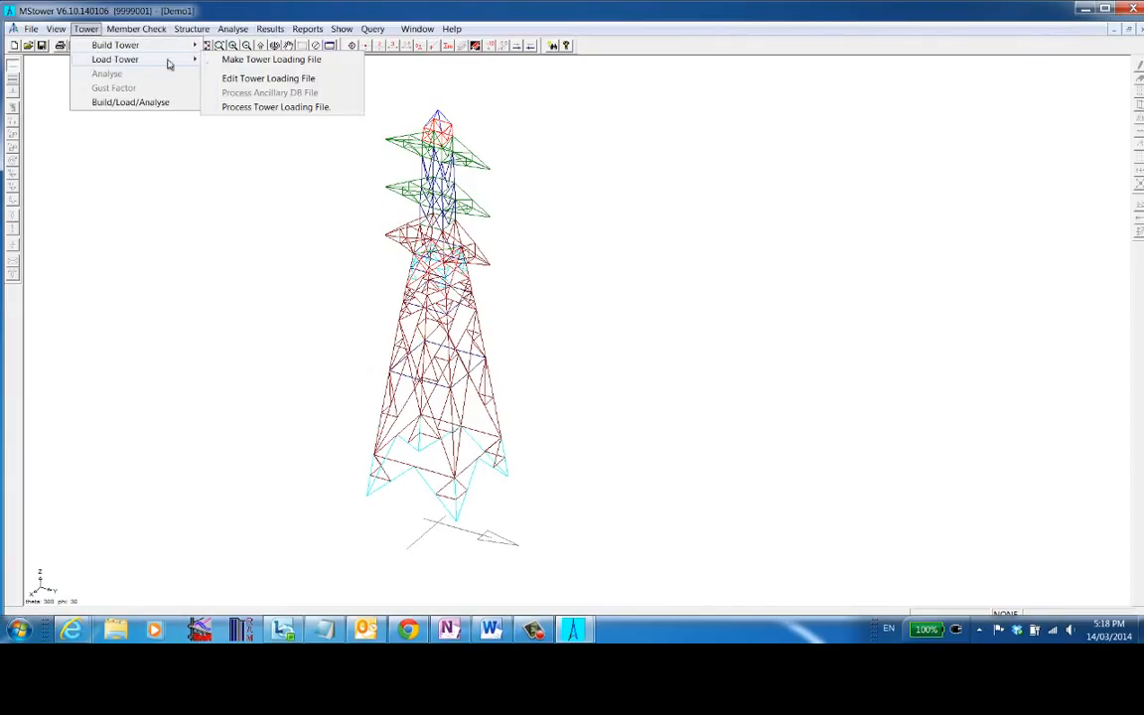
left_click(281, 103)
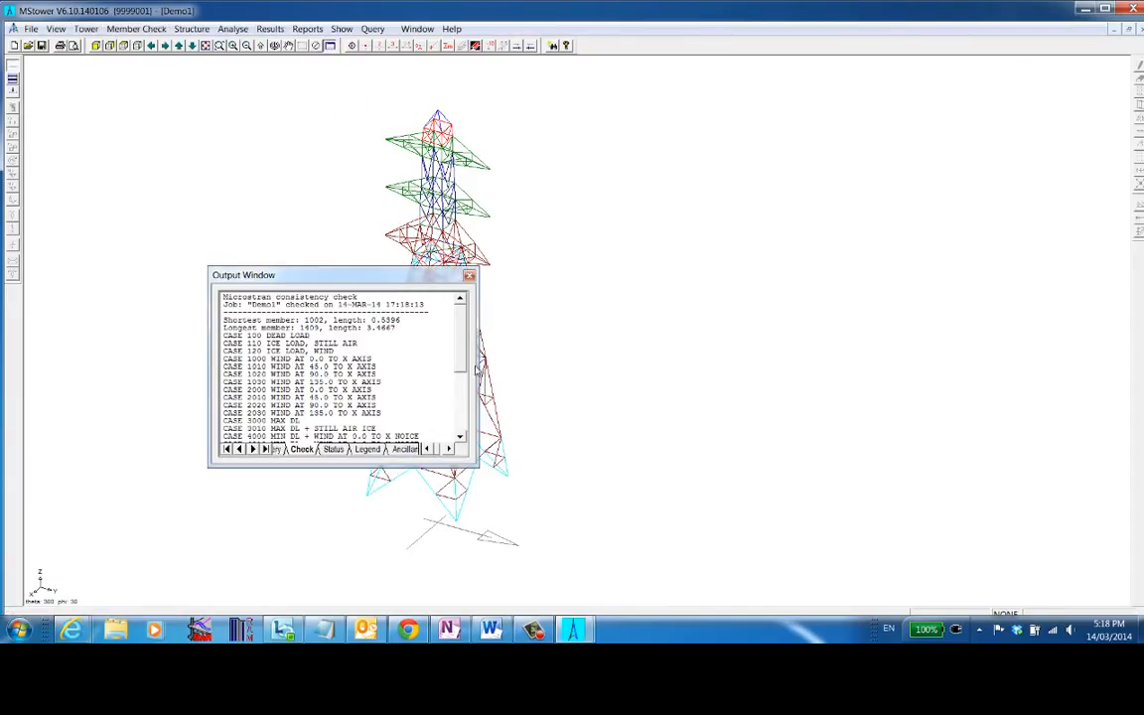
scroll(452, 435, "down", 5)
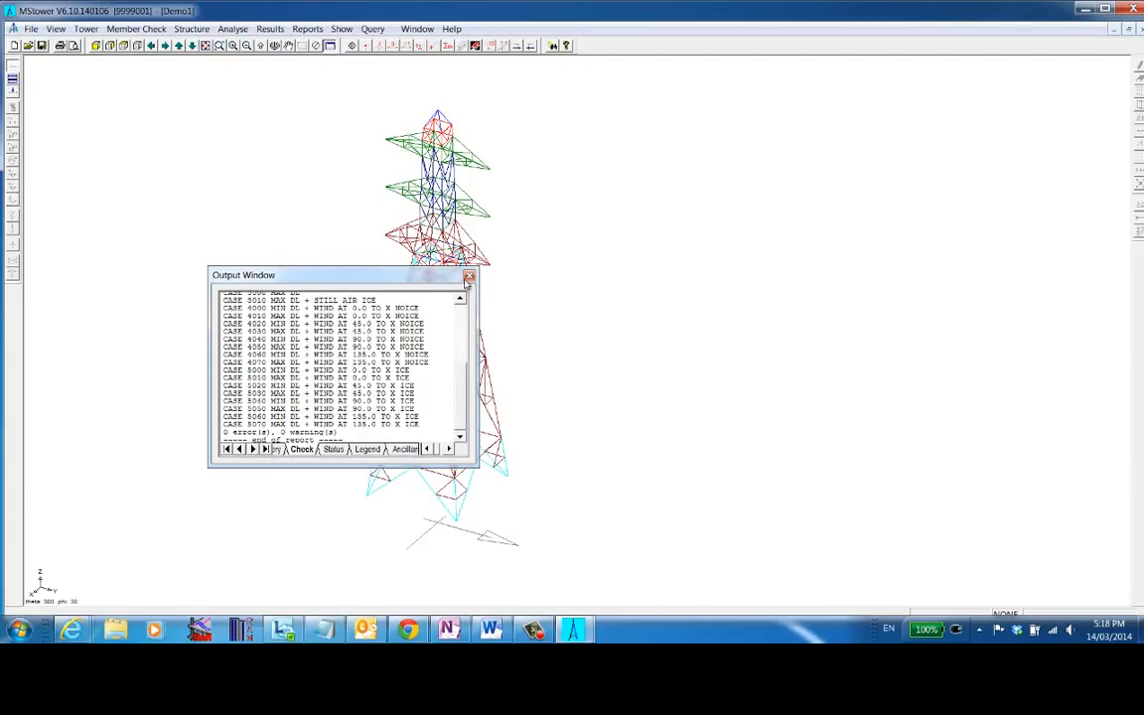
left_click(466, 275)
right_click(565, 293)
left_click(520, 286)
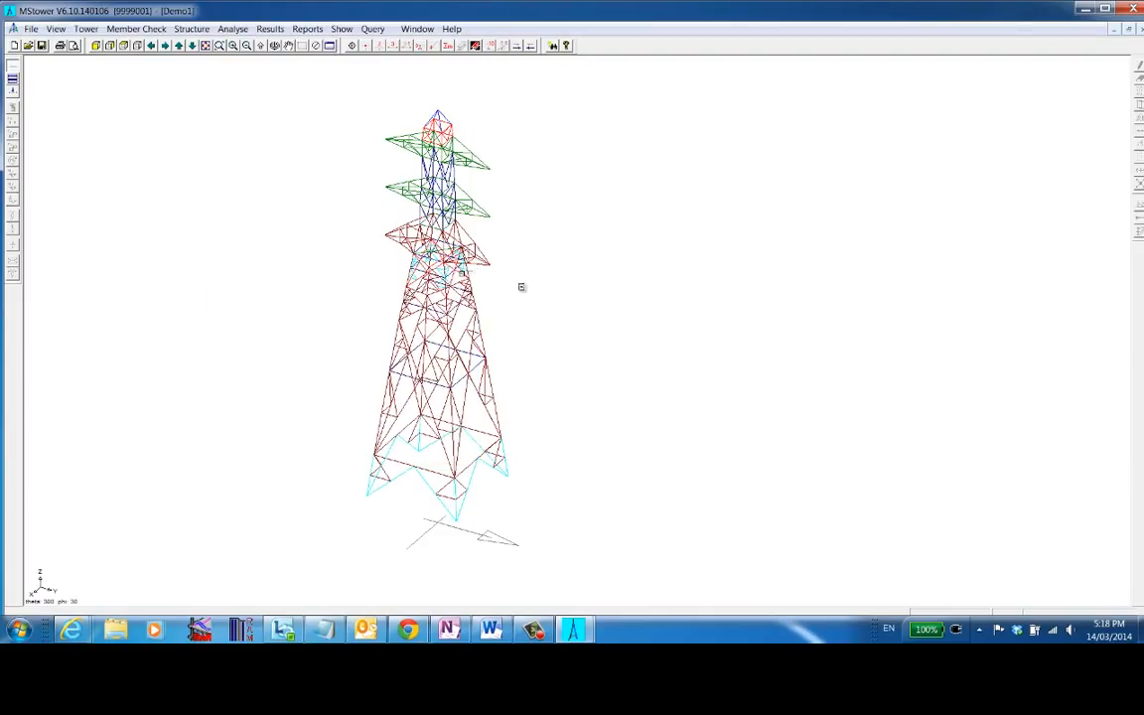
left_click_drag(528, 289, 546, 196)
key("Escape")
- Run Build/Load/Analyse, close the analysis window, and dock the output window below the model
left_click(83, 30)
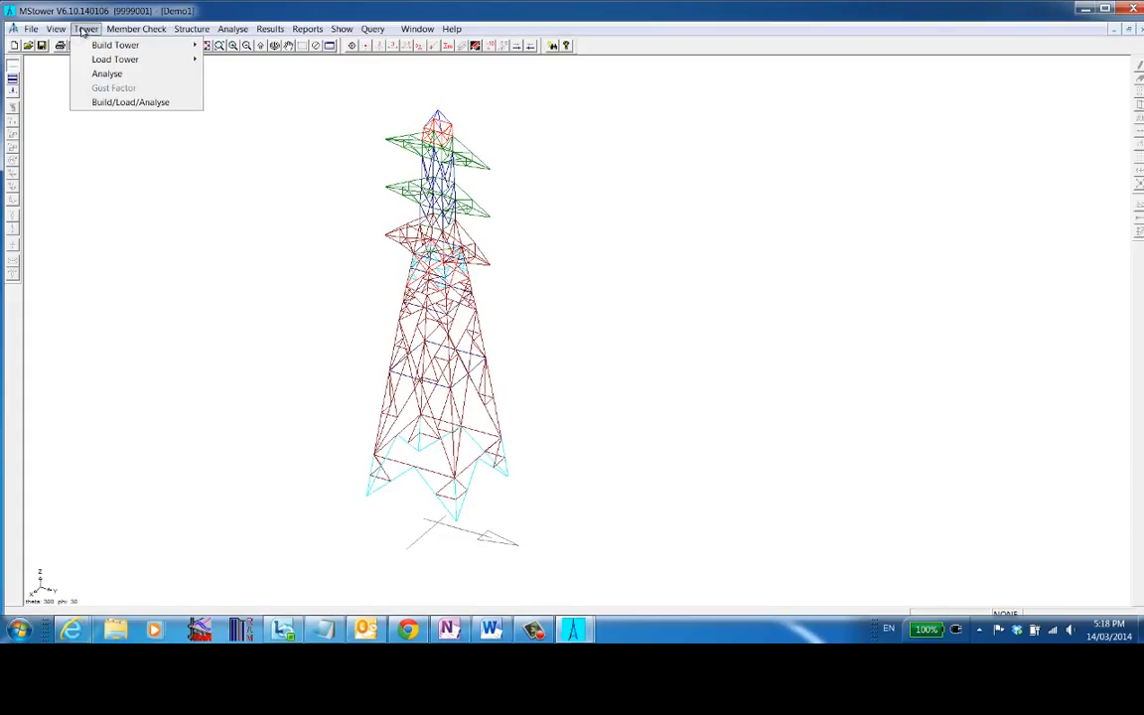
left_click(117, 103)
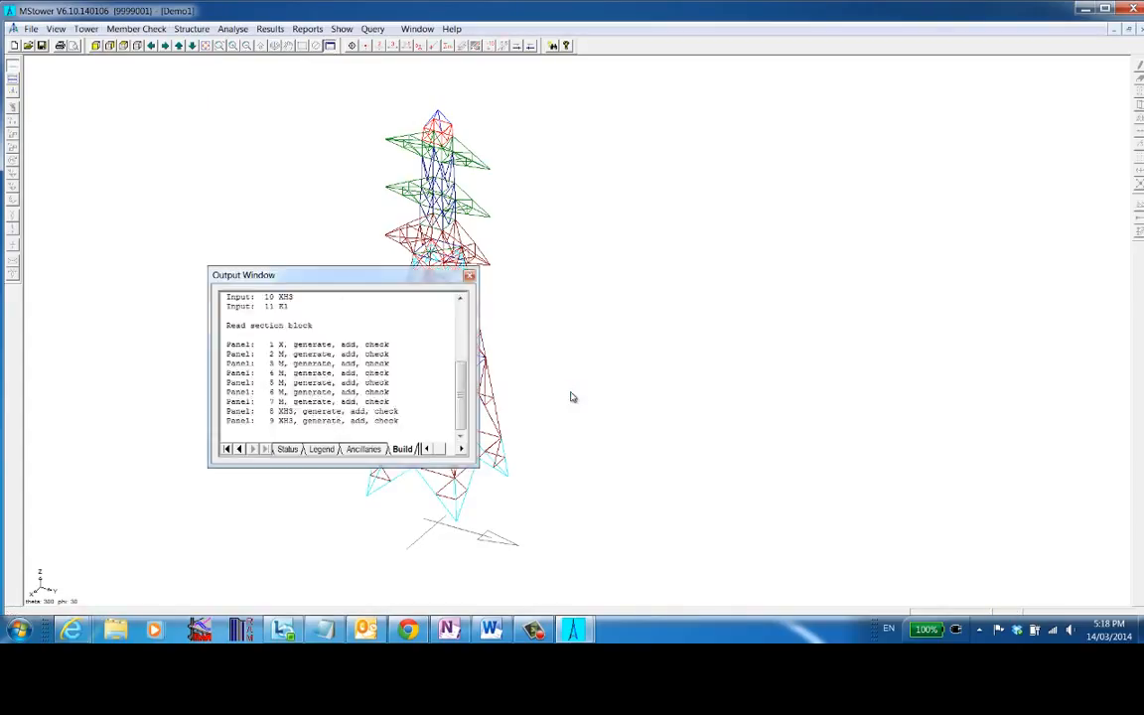
left_click(744, 249)
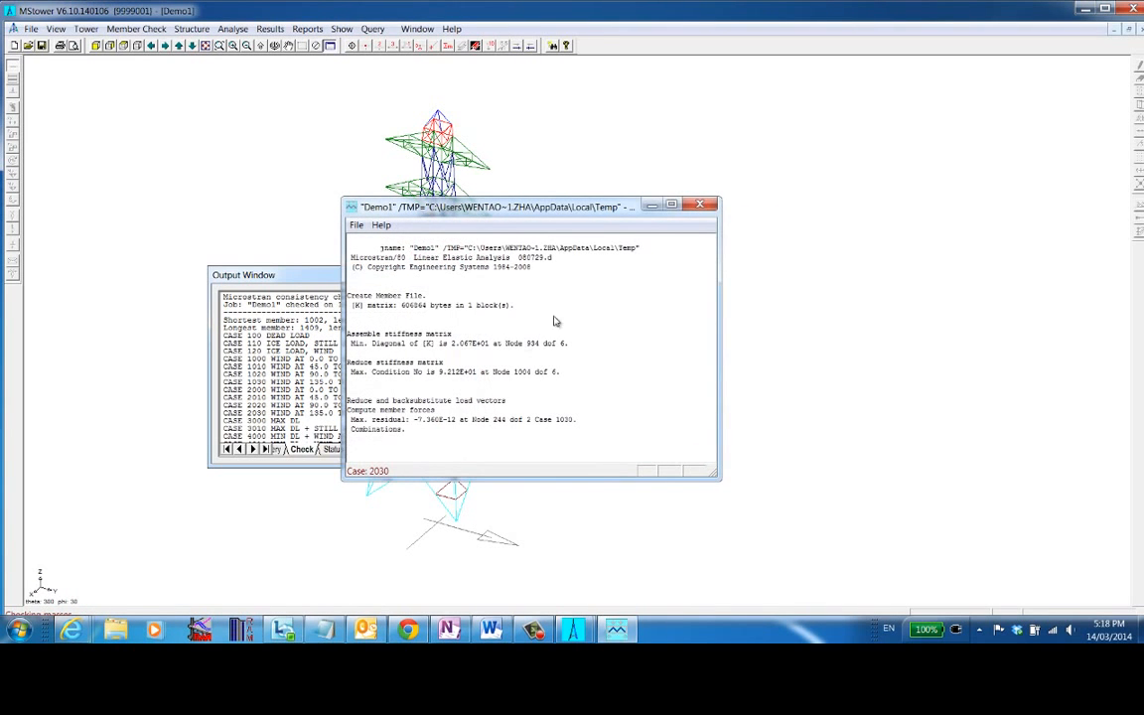
left_click(701, 207)
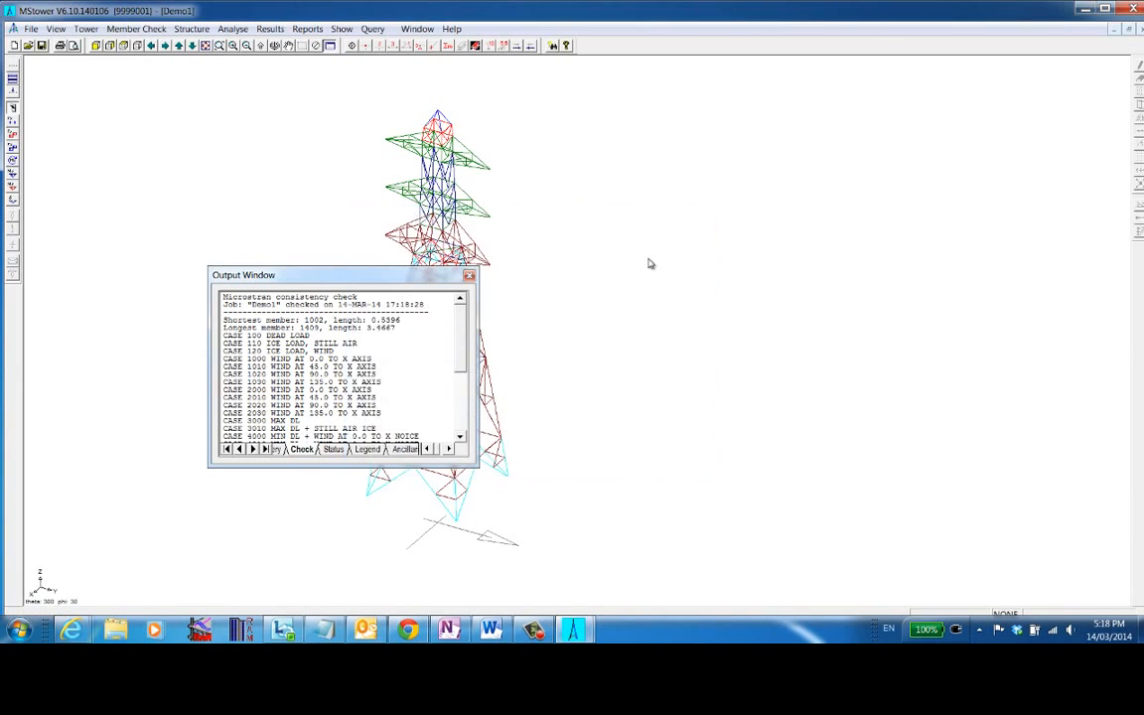
left_click_drag(354, 282, 266, 544)
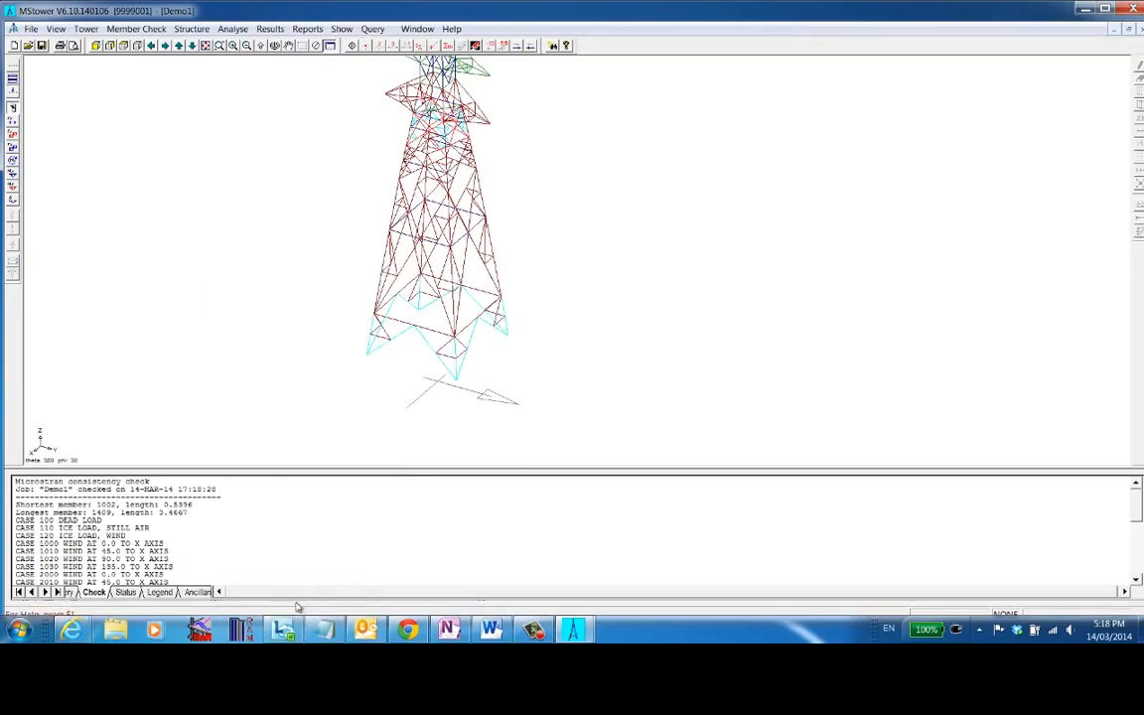
- Display the tower's displaced shape in the model view
scroll(269, 309, "down", 1)
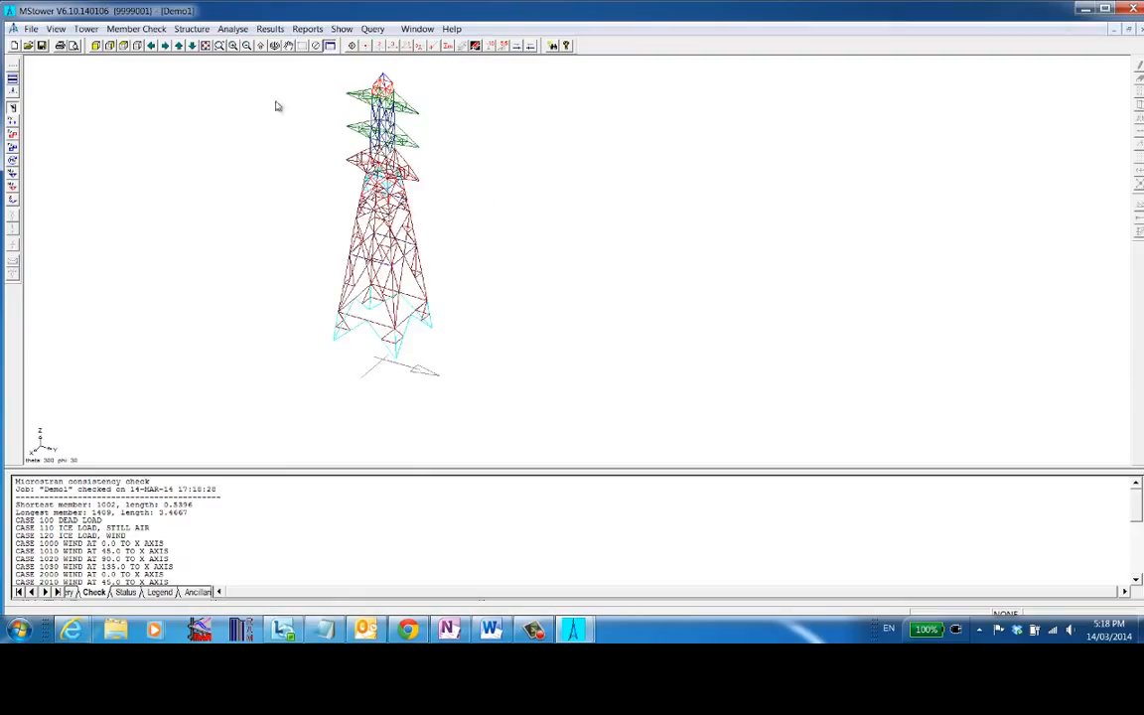
scroll(276, 104, "up", 1)
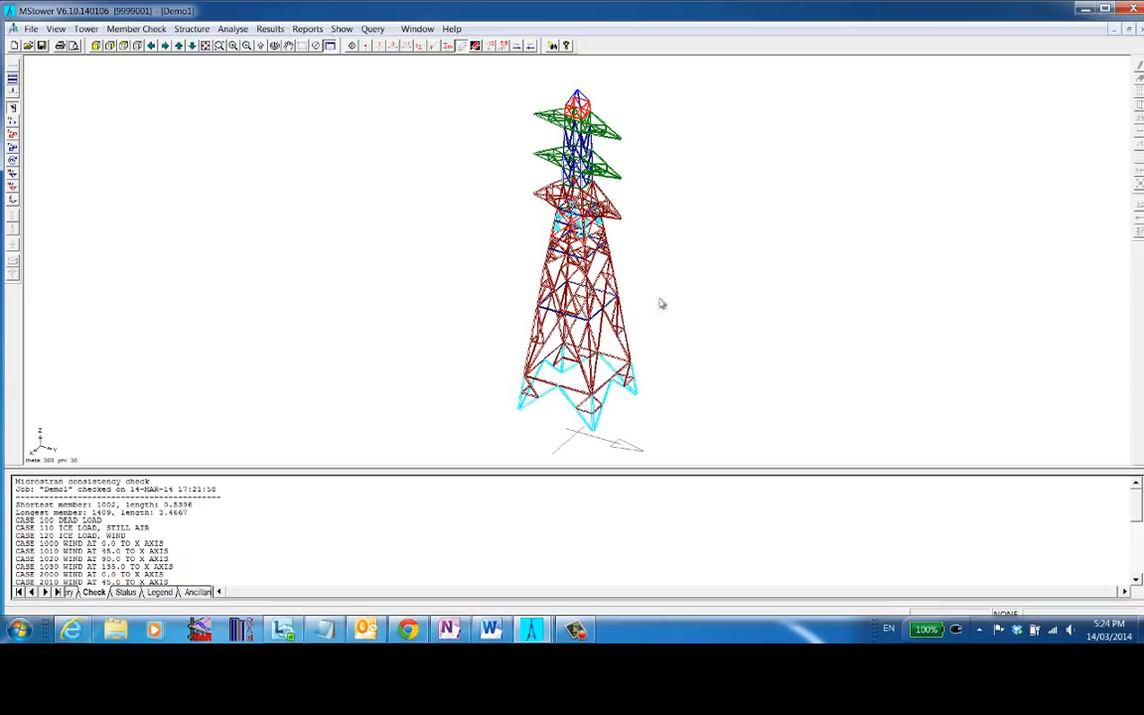
left_click(13, 199)
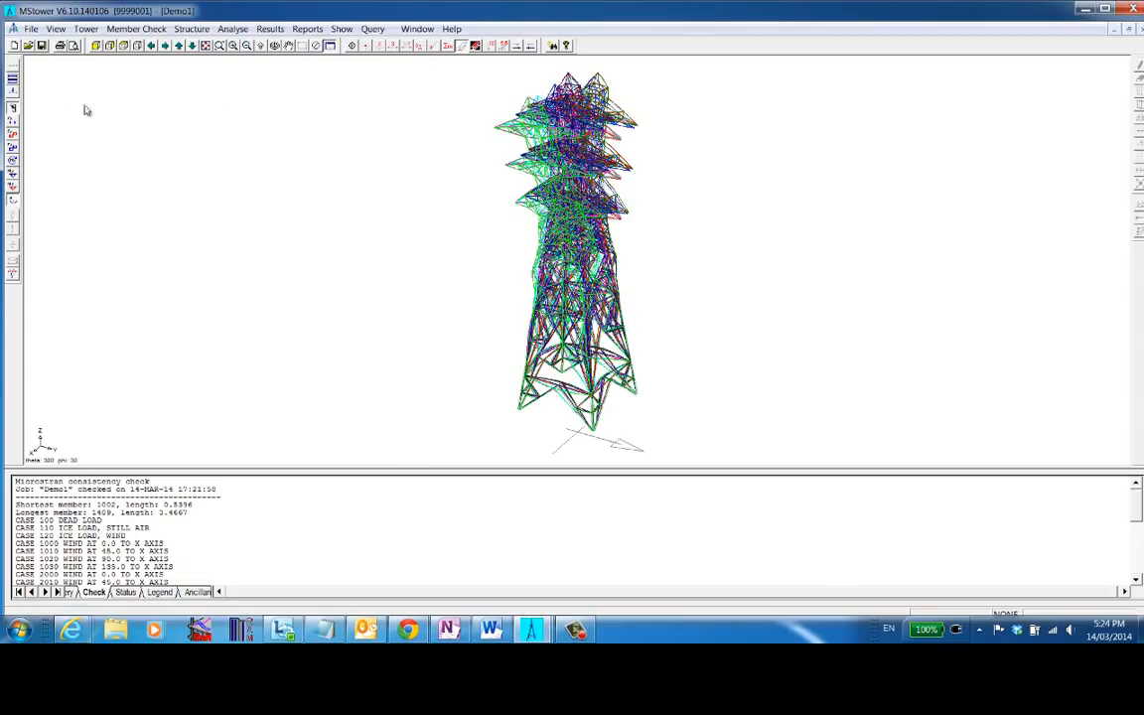
- Select only load case 5070, MAX DL + WIND AT 135.0 TO X ICE, for display
left_click(13, 85)
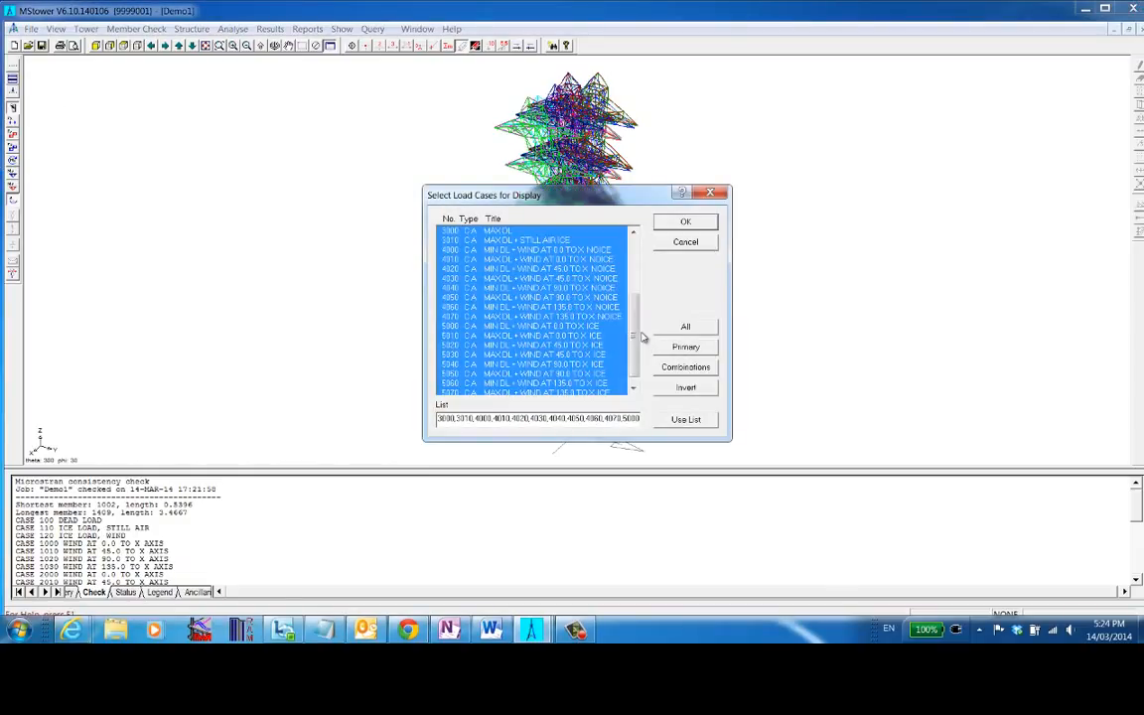
left_click_drag(637, 327, 636, 367)
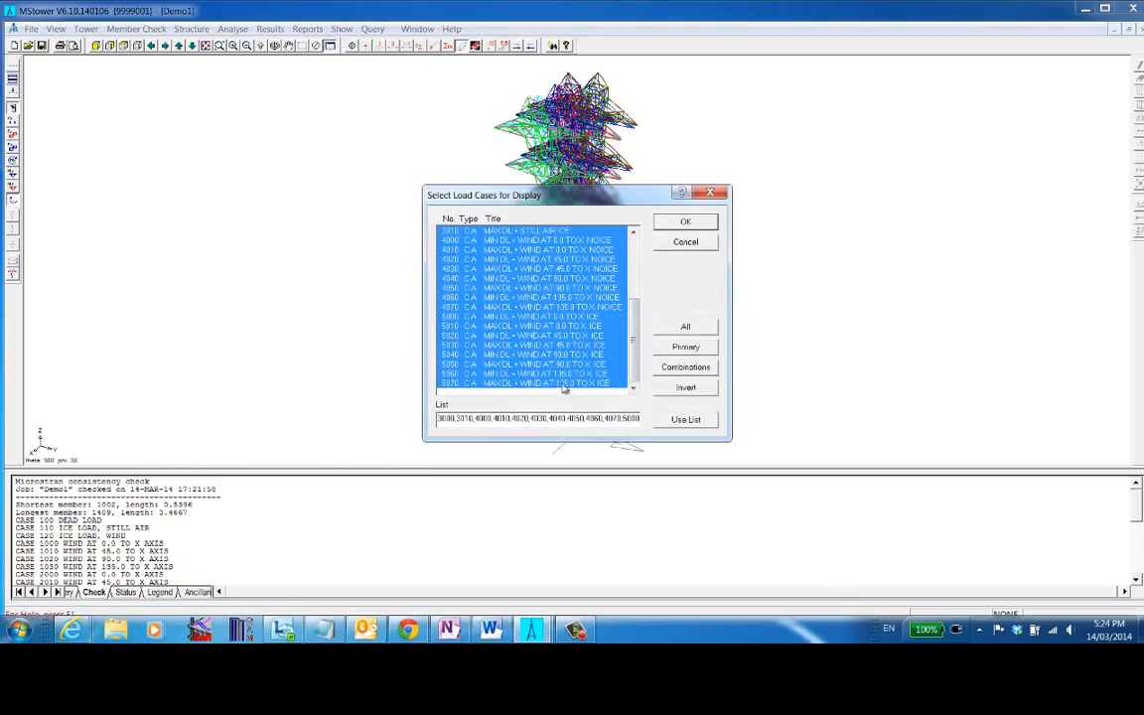
left_click(692, 388)
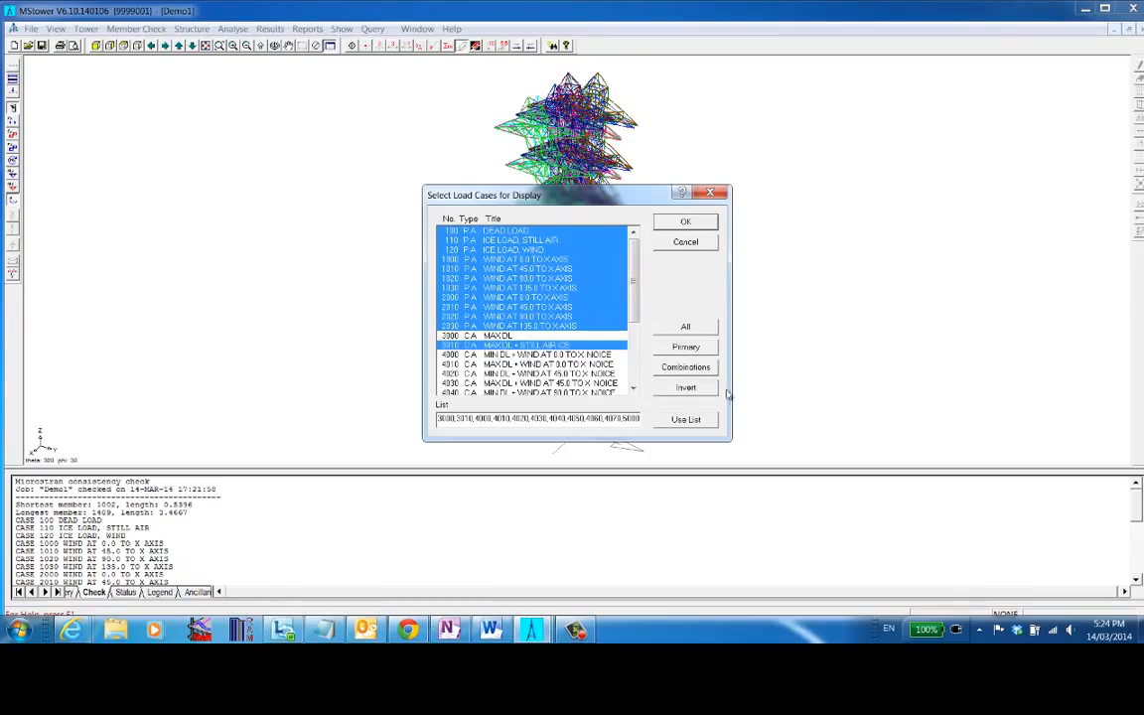
left_click(695, 329)
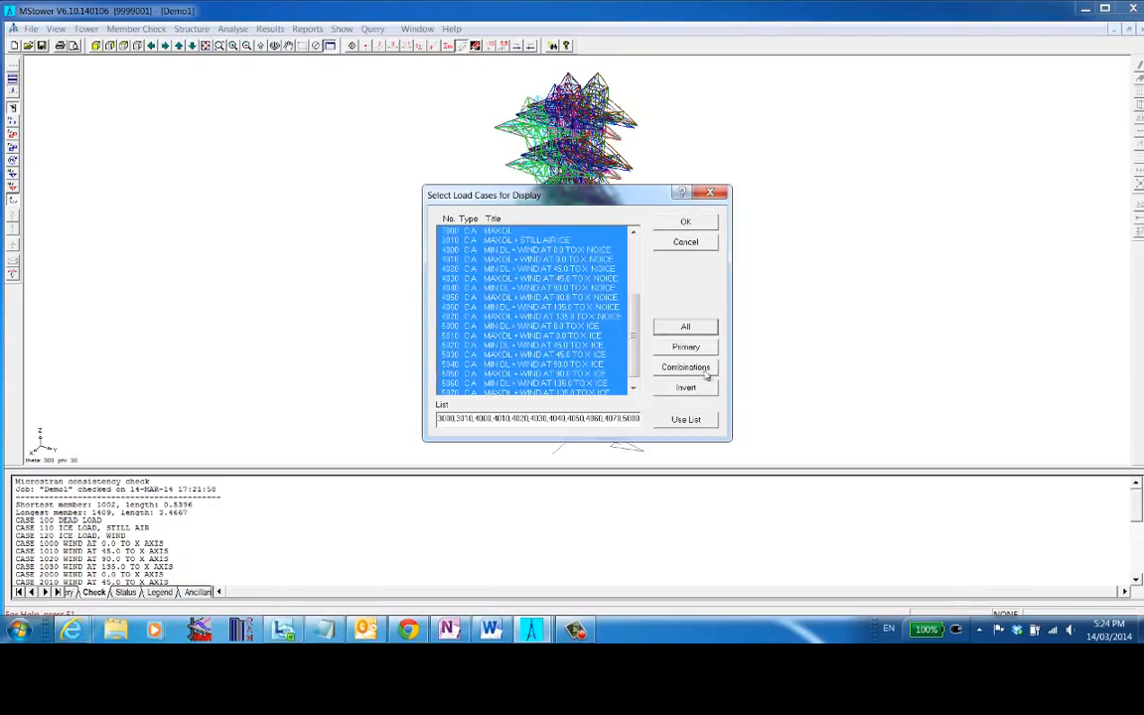
left_click(695, 389)
scroll(541, 392, "down", 1)
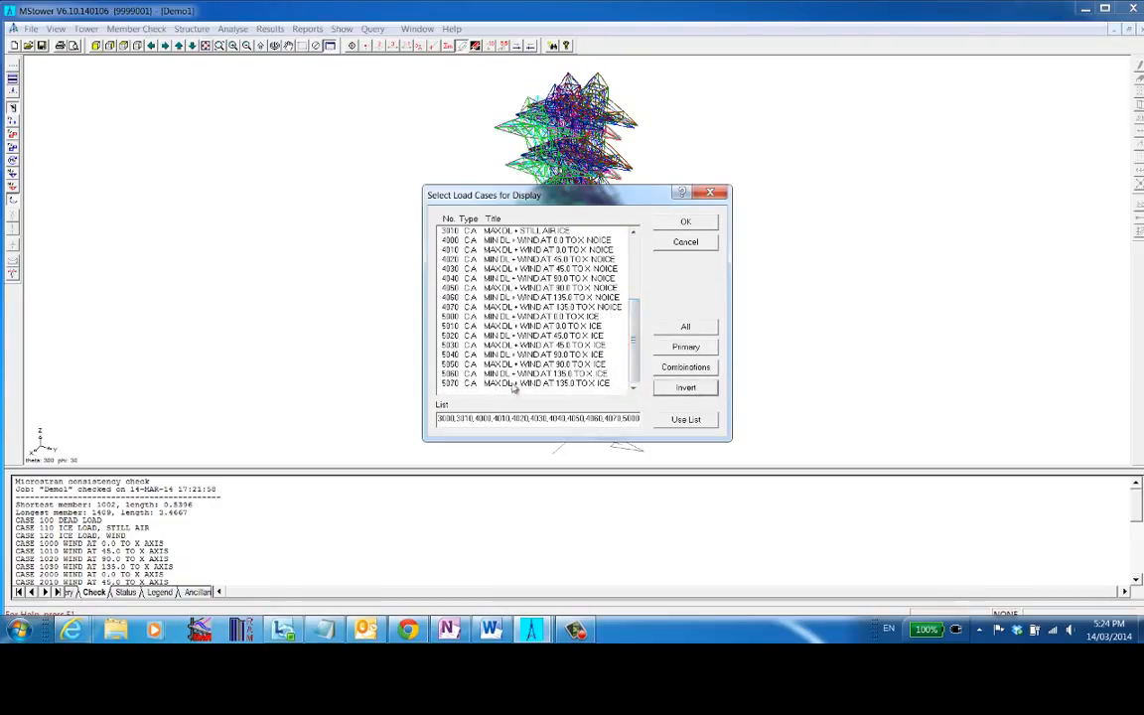
left_click(536, 383)
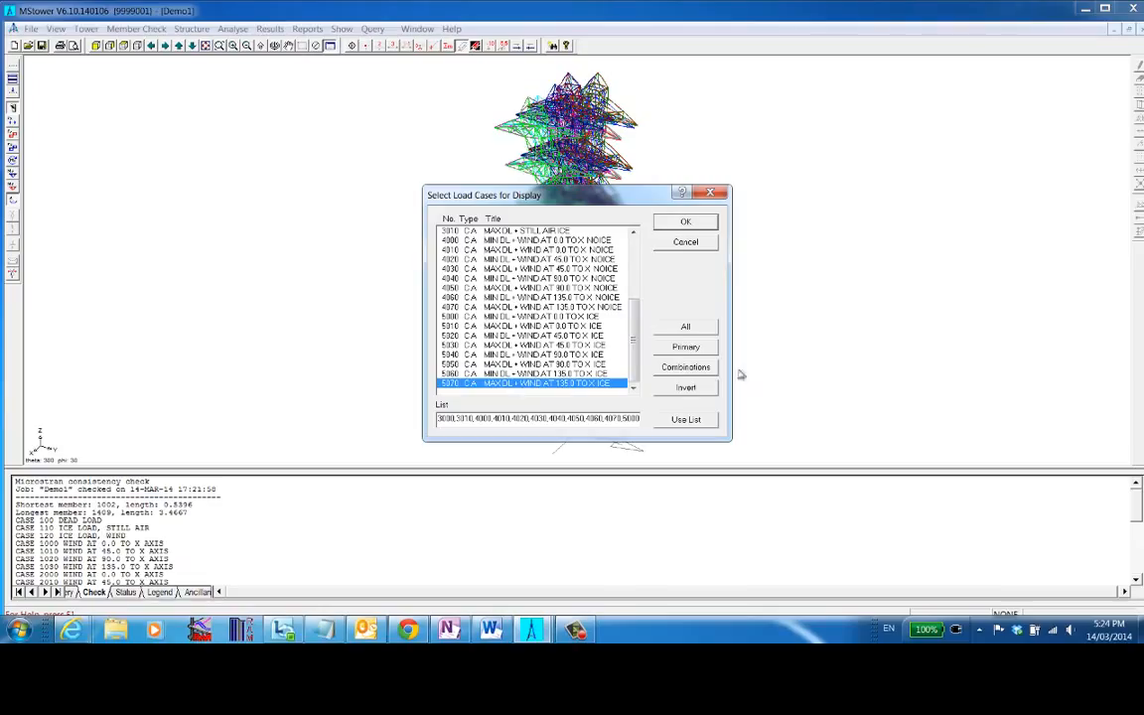
double_click(514, 383)
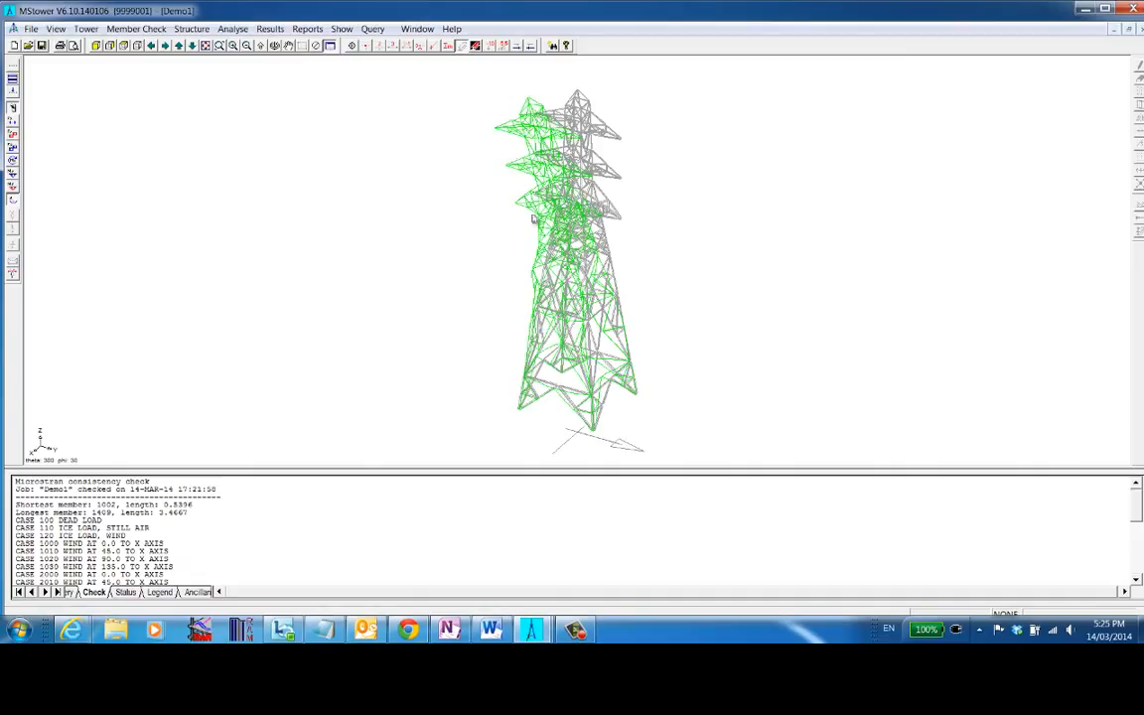
- Briefly toggle the bending moment and other force diagrams on and off, then animate the displaced shape
left_click(13, 176)
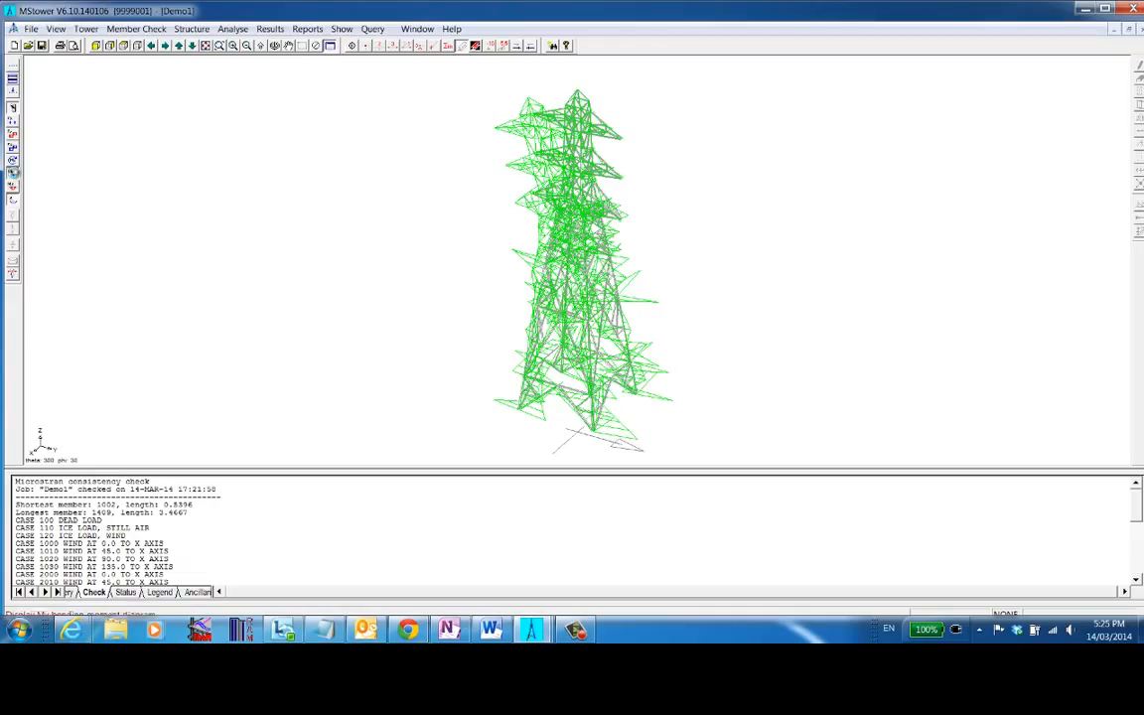
left_click(13, 177)
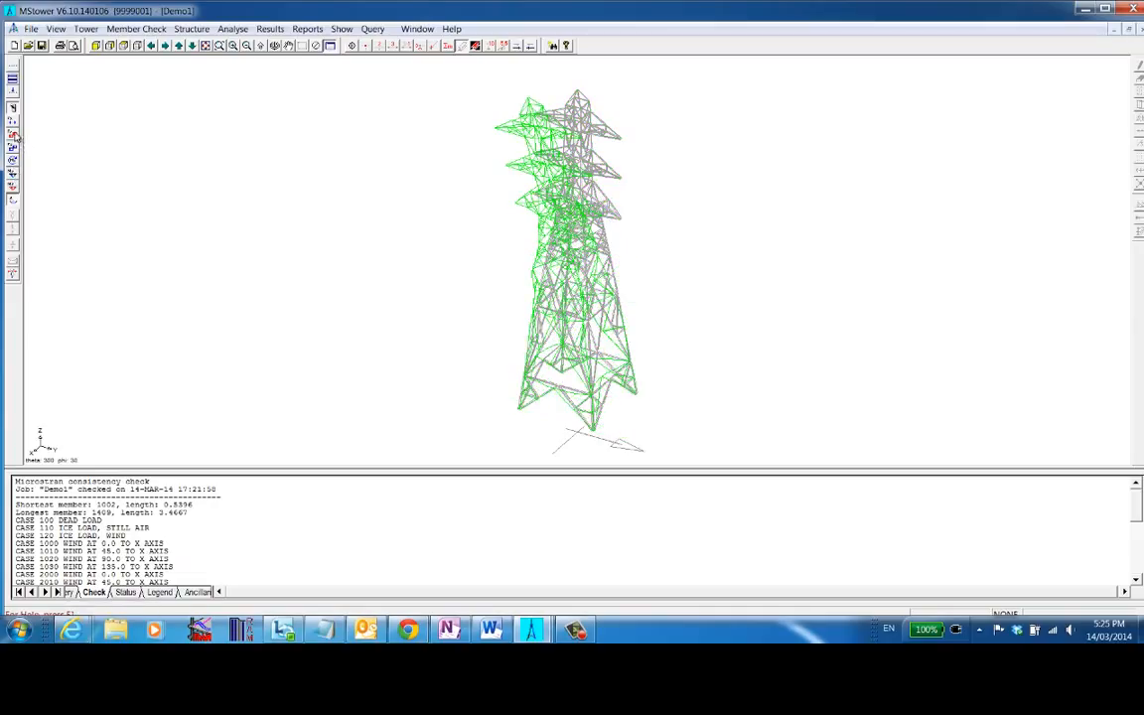
left_click(13, 134)
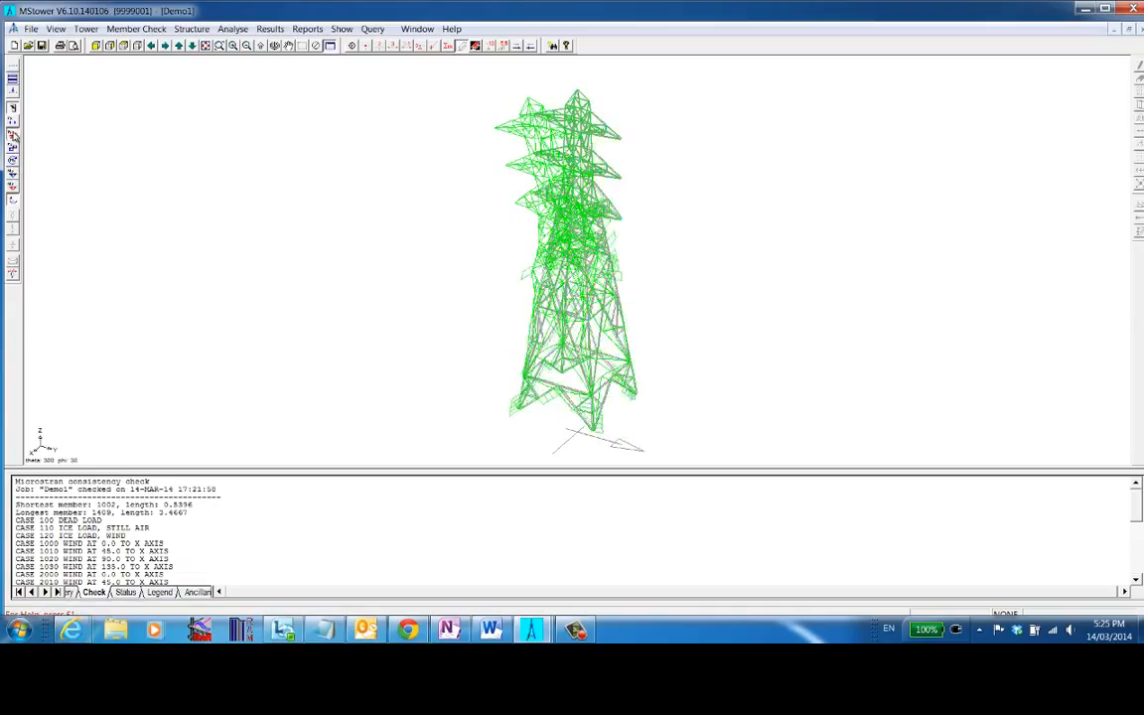
left_click(13, 134)
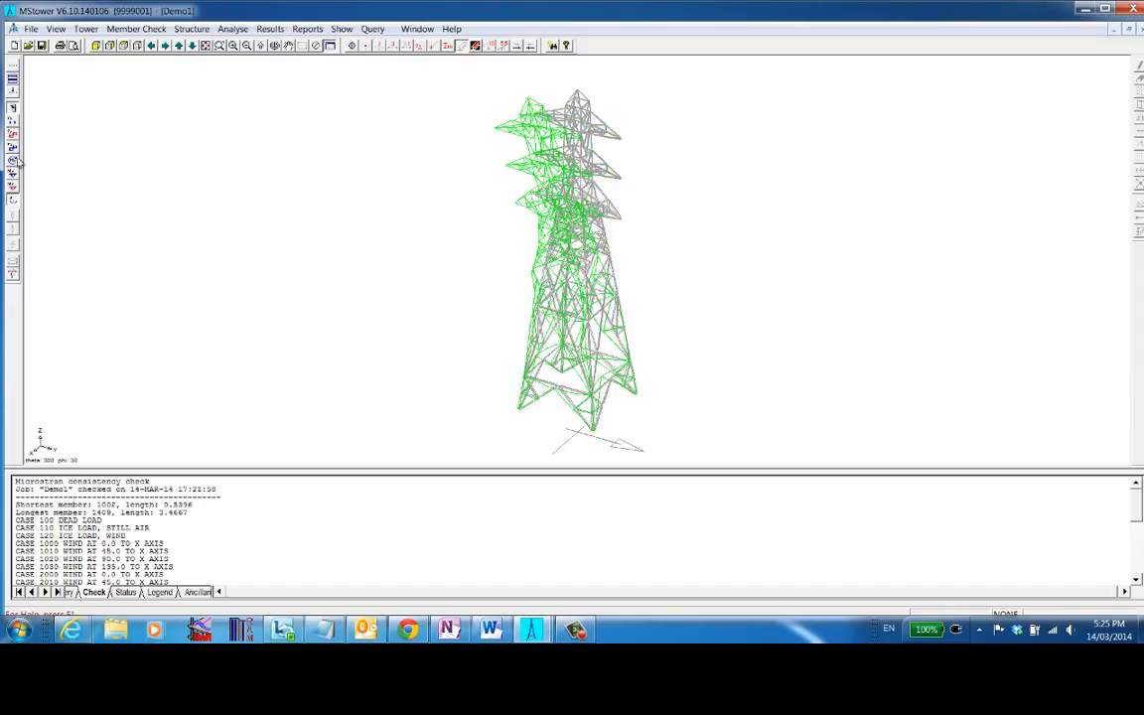
left_click(13, 155)
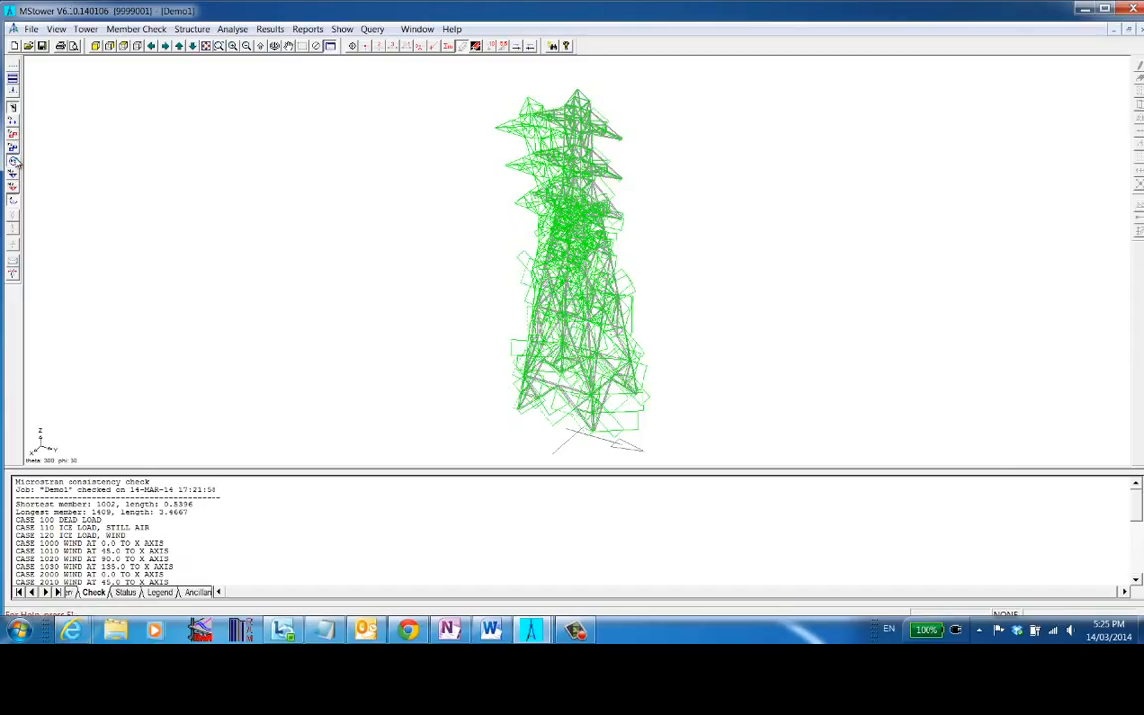
left_click(12, 141)
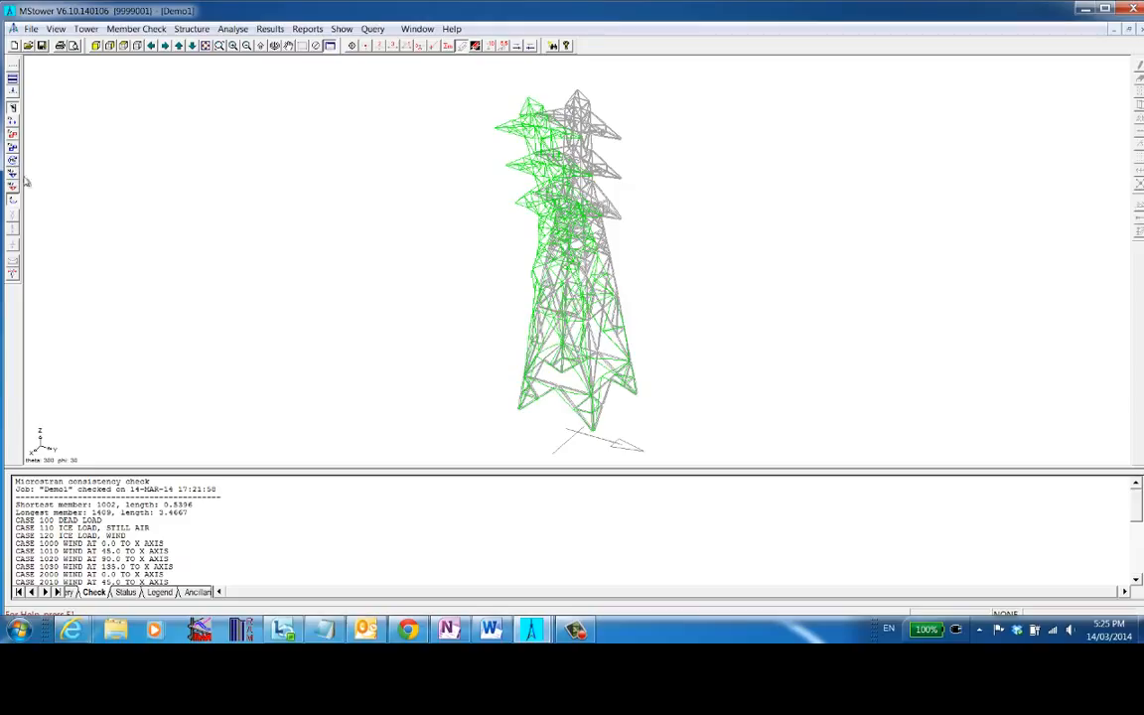
left_click(12, 277)
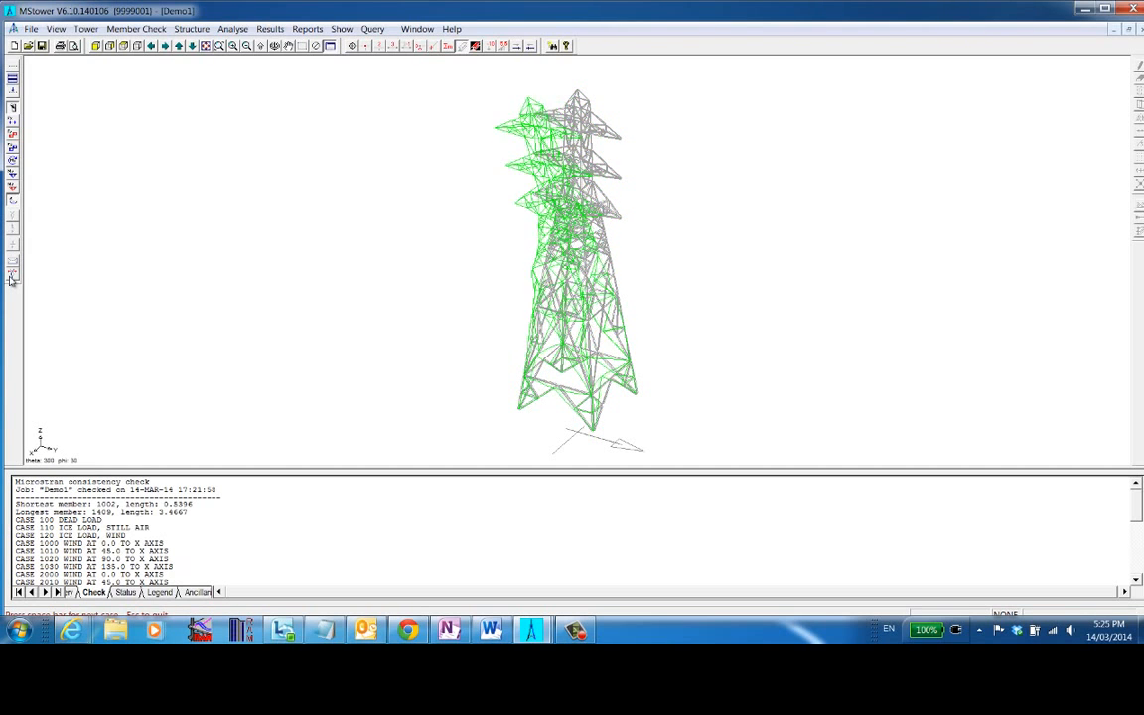
- Run the AS 3995 tower member check with the default code options and all combination load cases
left_click(134, 28)
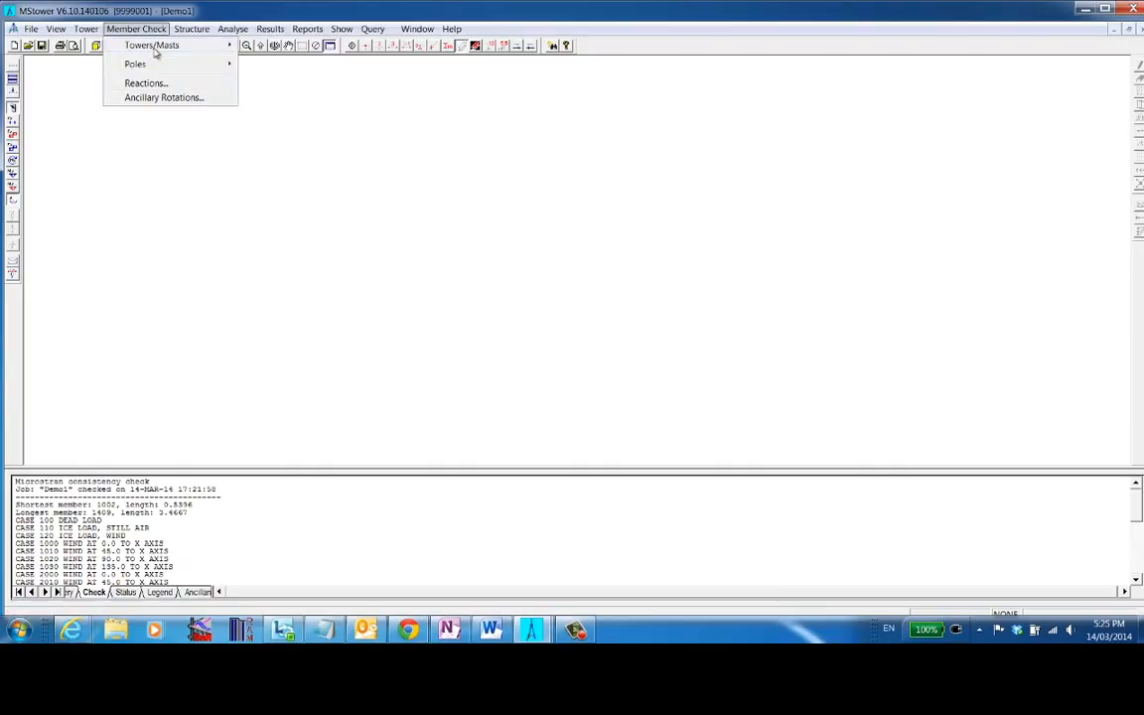
mouse_move(158, 49)
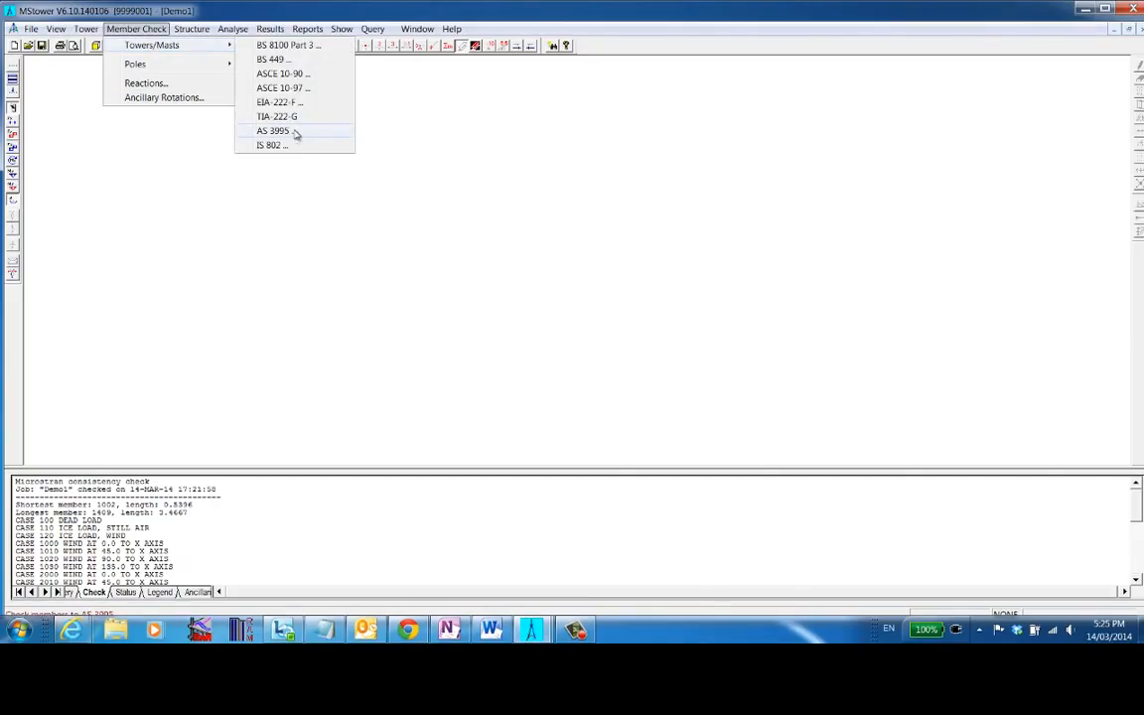
left_click(273, 131)
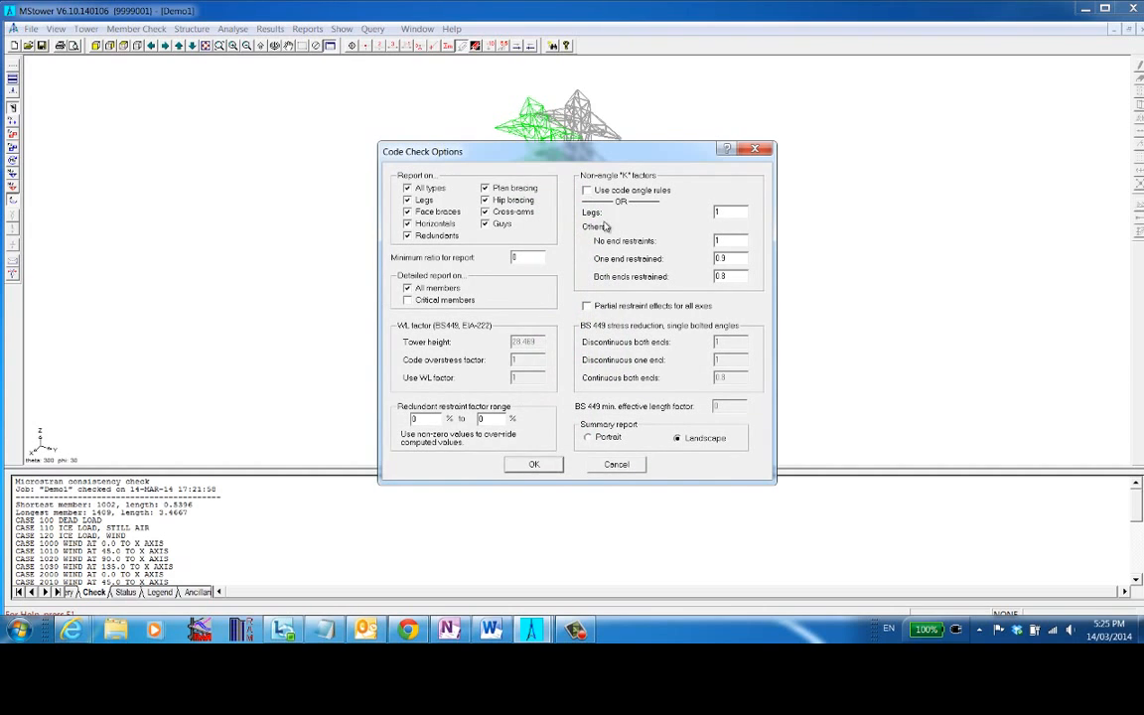
left_click(534, 465)
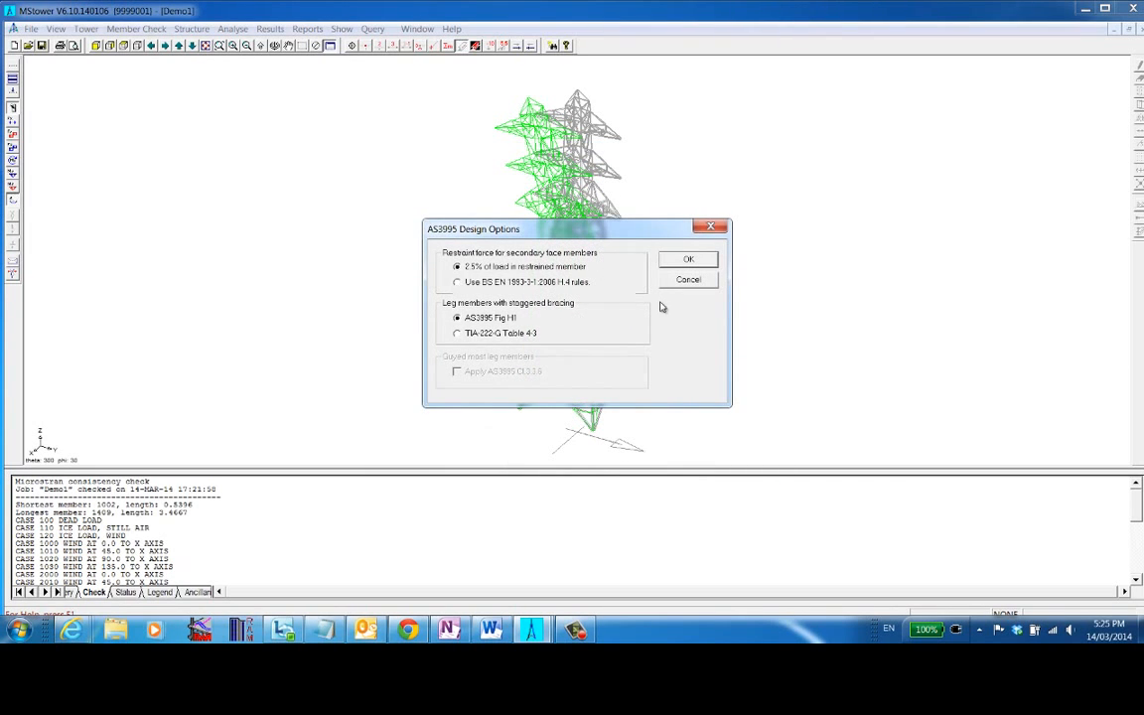
left_click(704, 260)
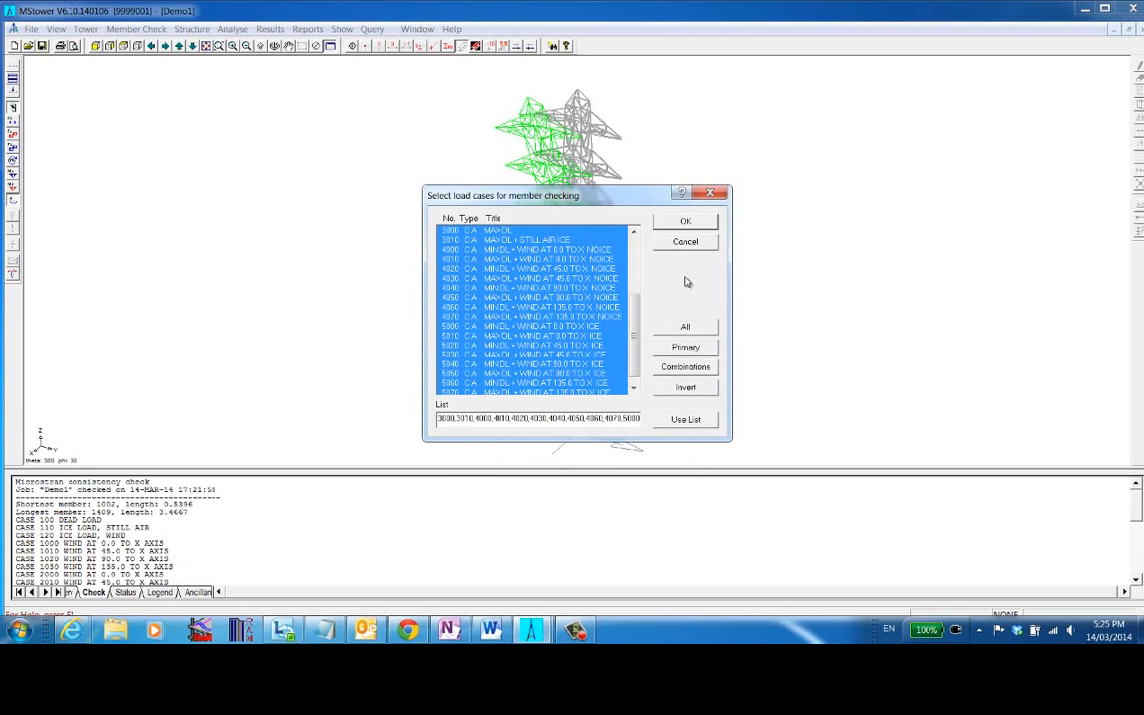
left_click(683, 224)
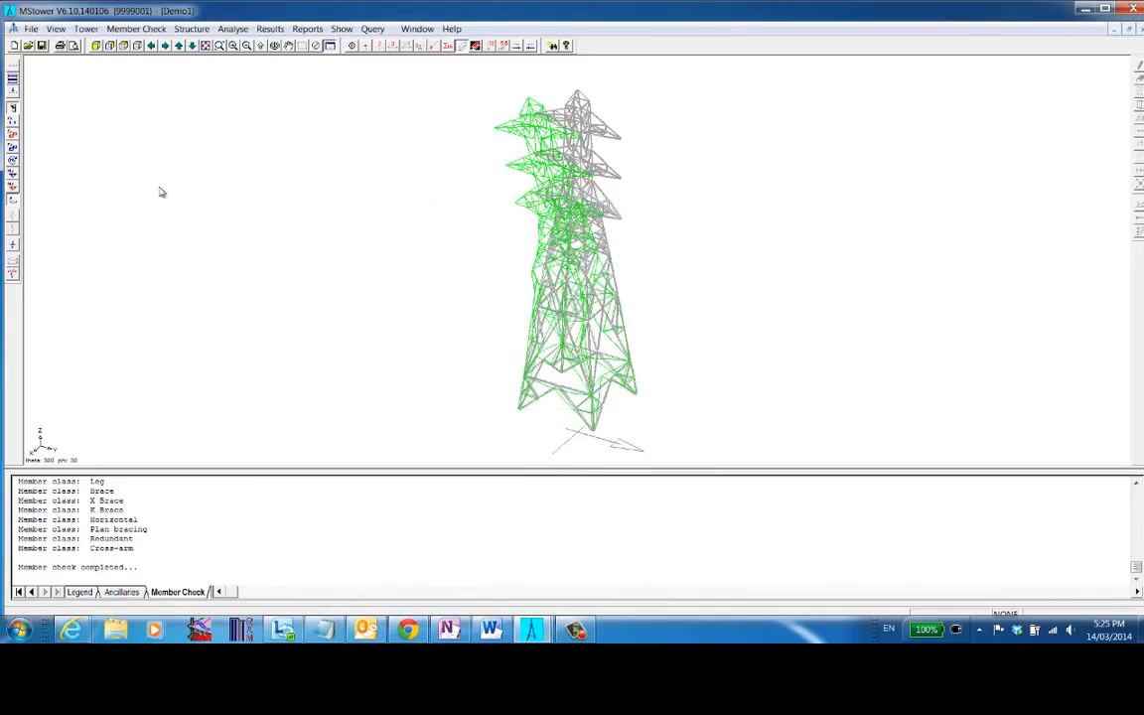
- Display member design ratios with their colour legend and hide the displaced shape
left_click(14, 246)
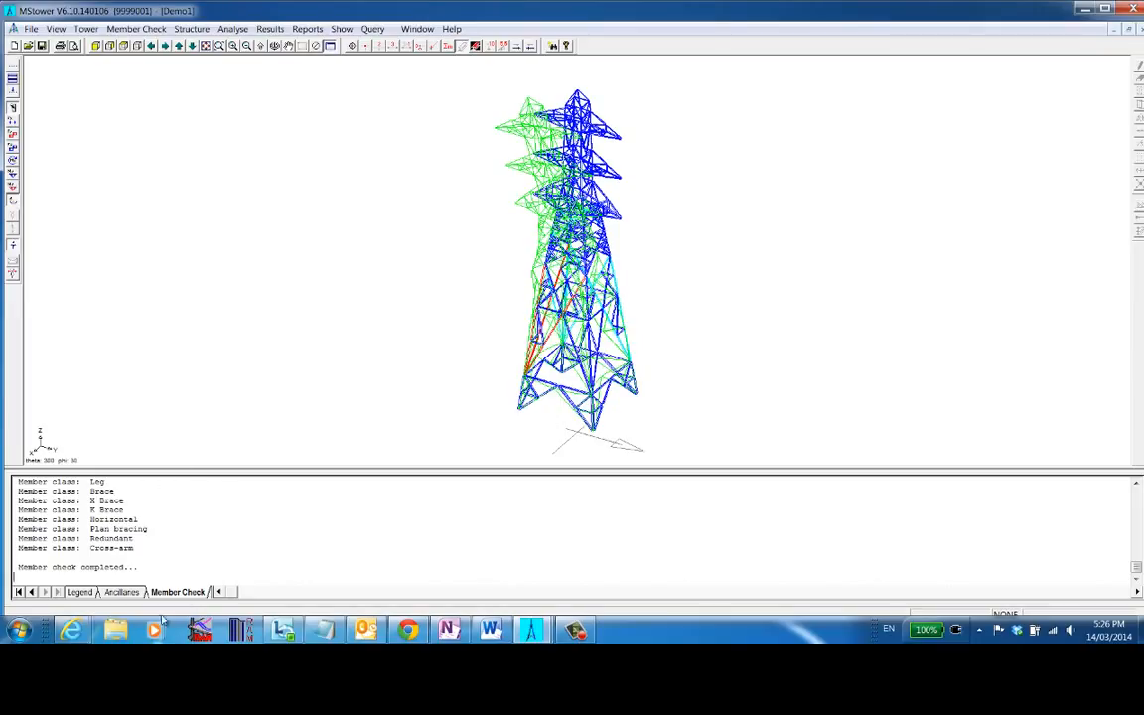
left_click(83, 592)
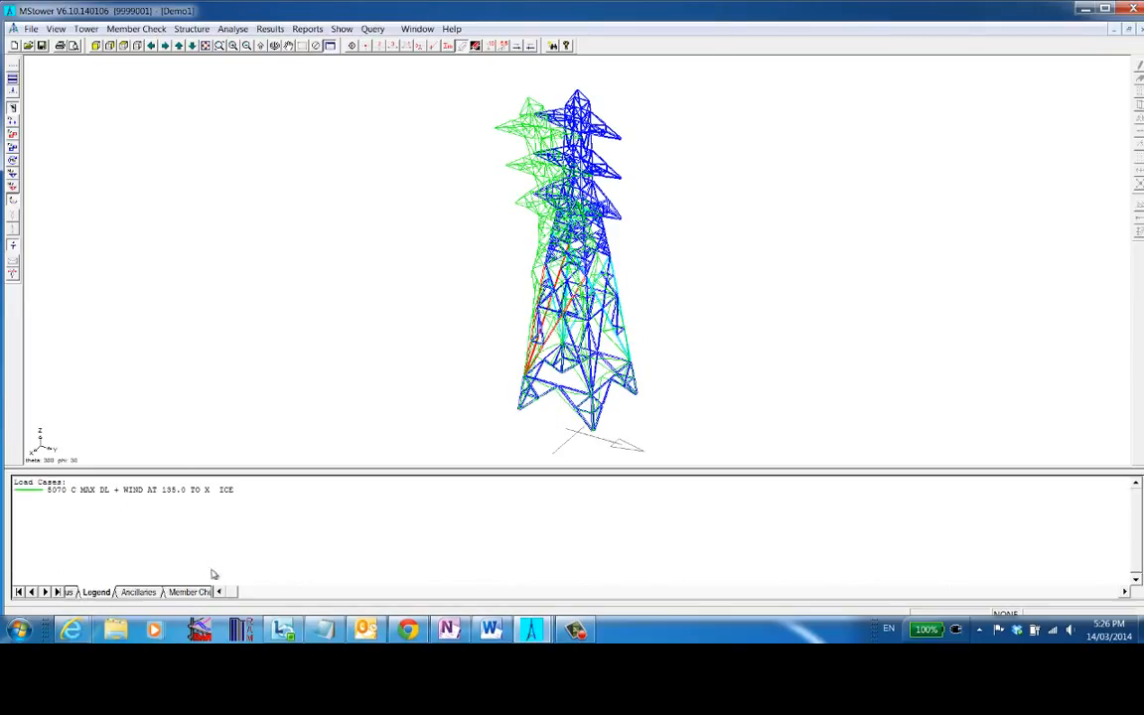
left_click(12, 185)
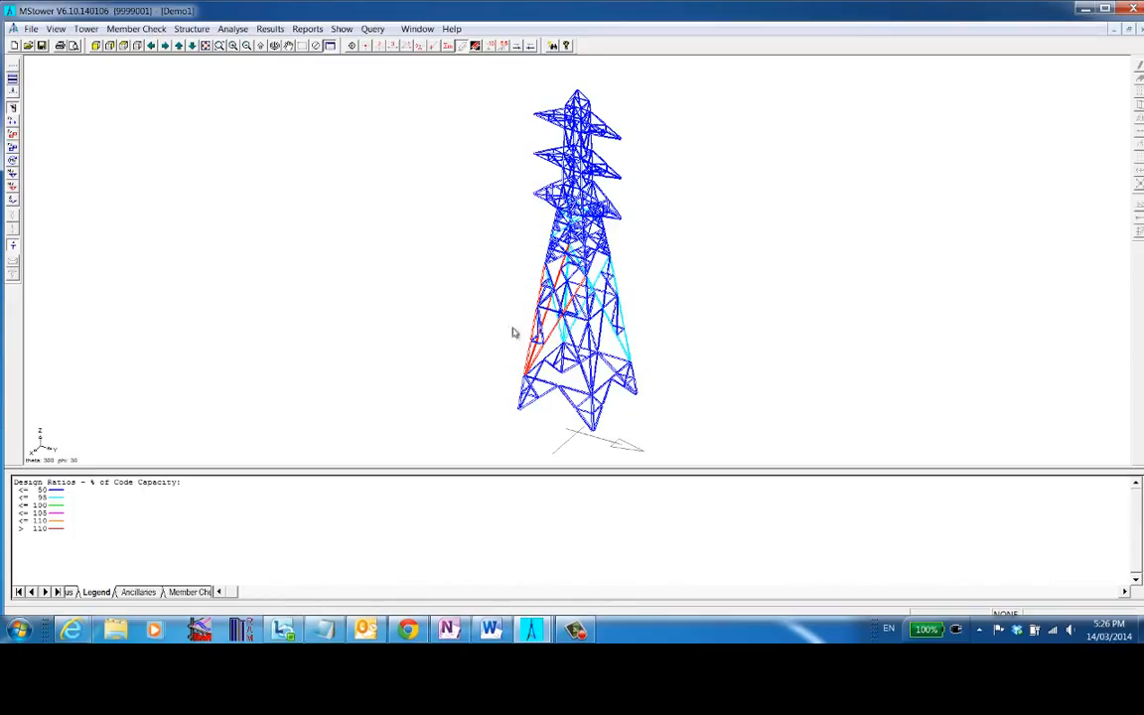
- Open the tower data file in the editor and close it again
left_click(87, 31)
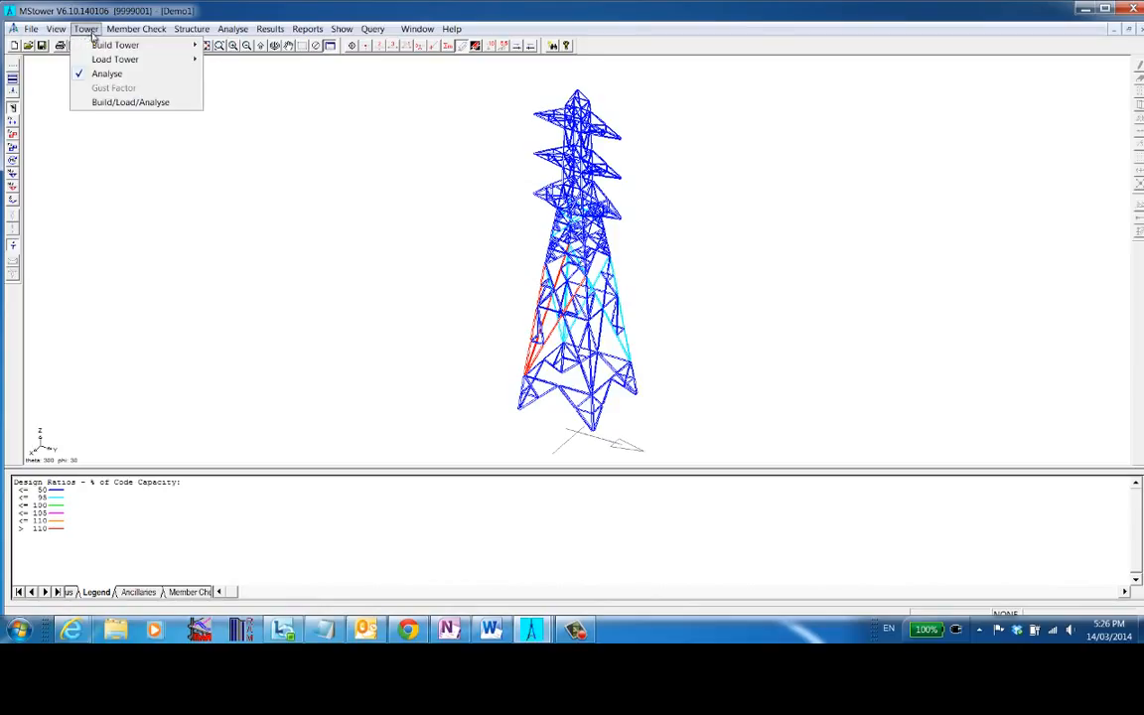
mouse_move(104, 45)
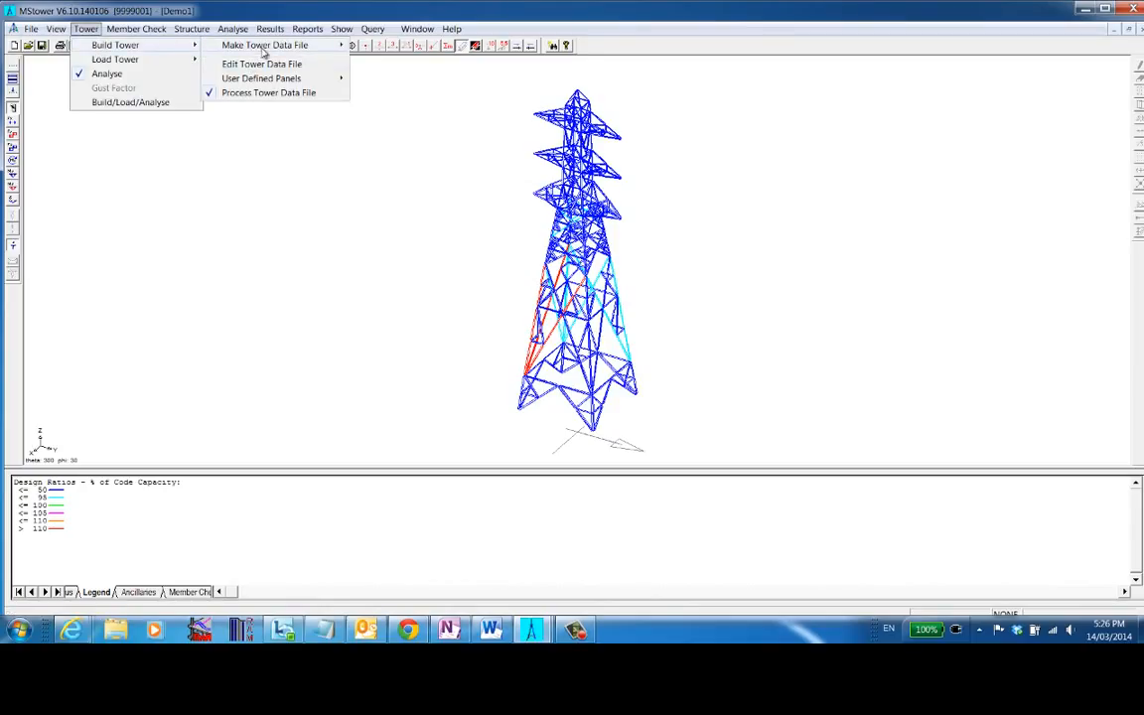
left_click(266, 65)
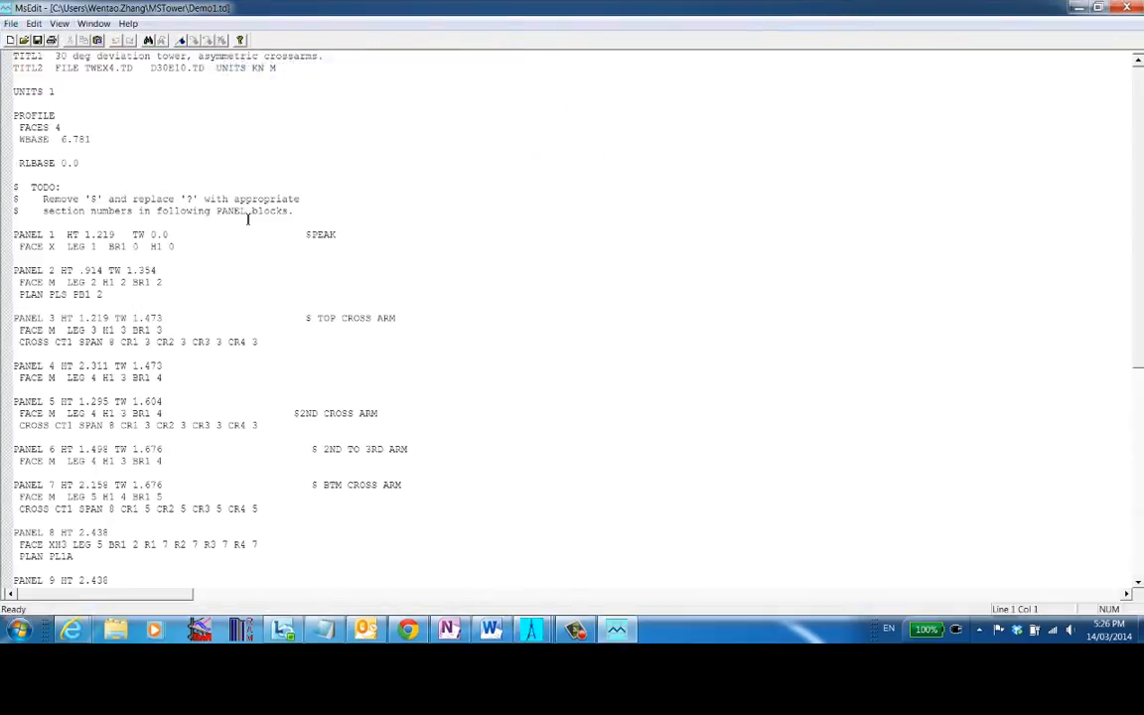
left_click(1126, 7)
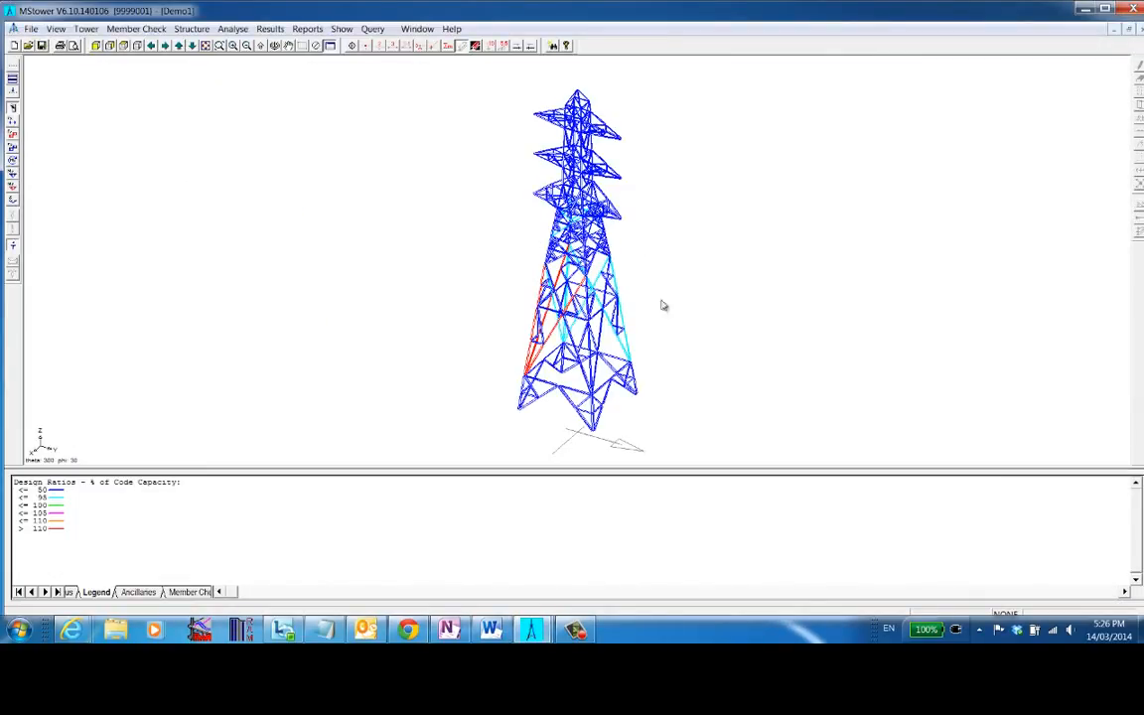
left_click(226, 30)
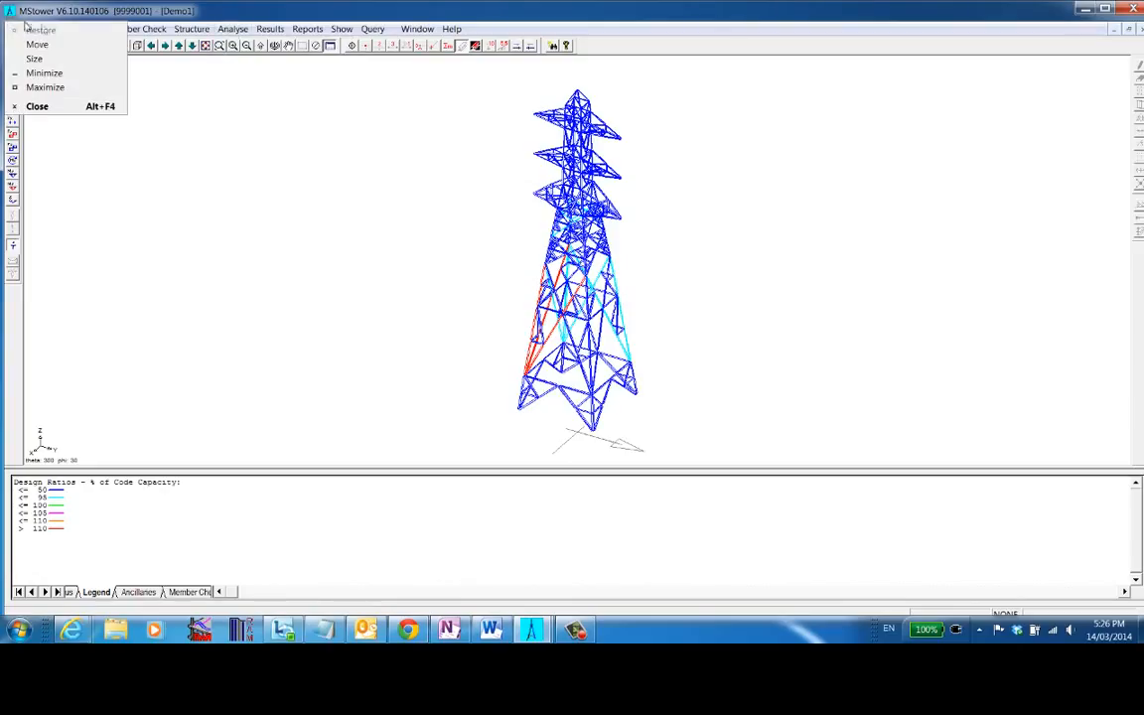
left_click(77, 4)
- Print-preview the detailed design check report and scroll through its pages
left_click(36, 30)
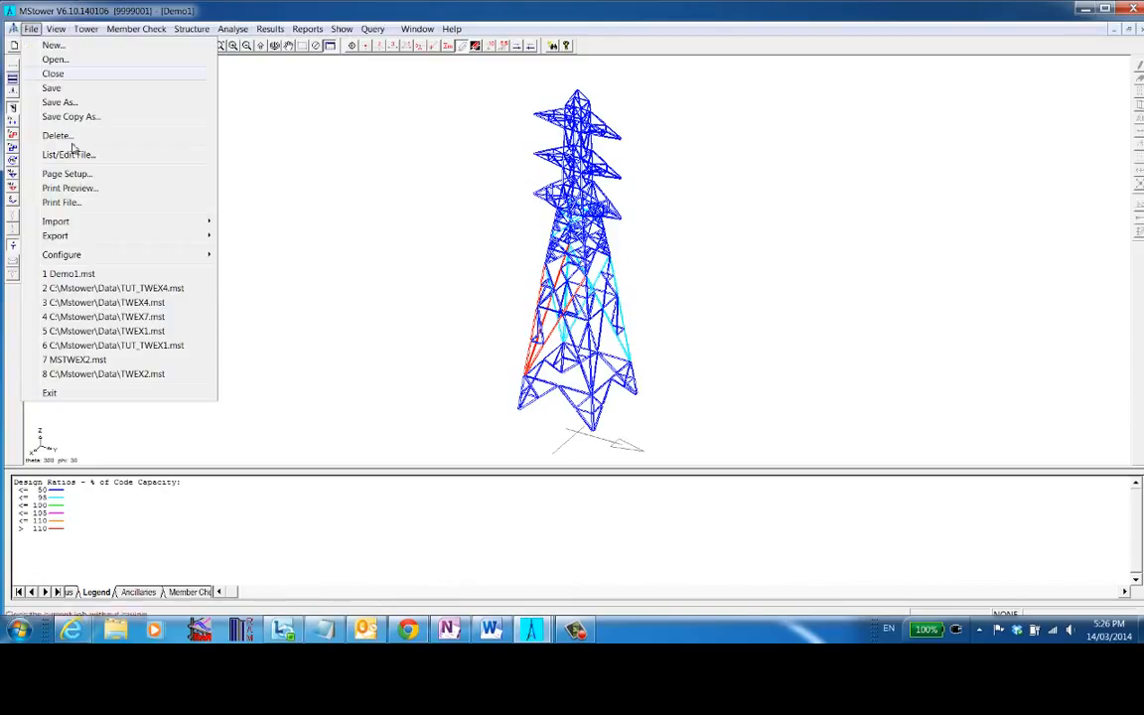
left_click(79, 201)
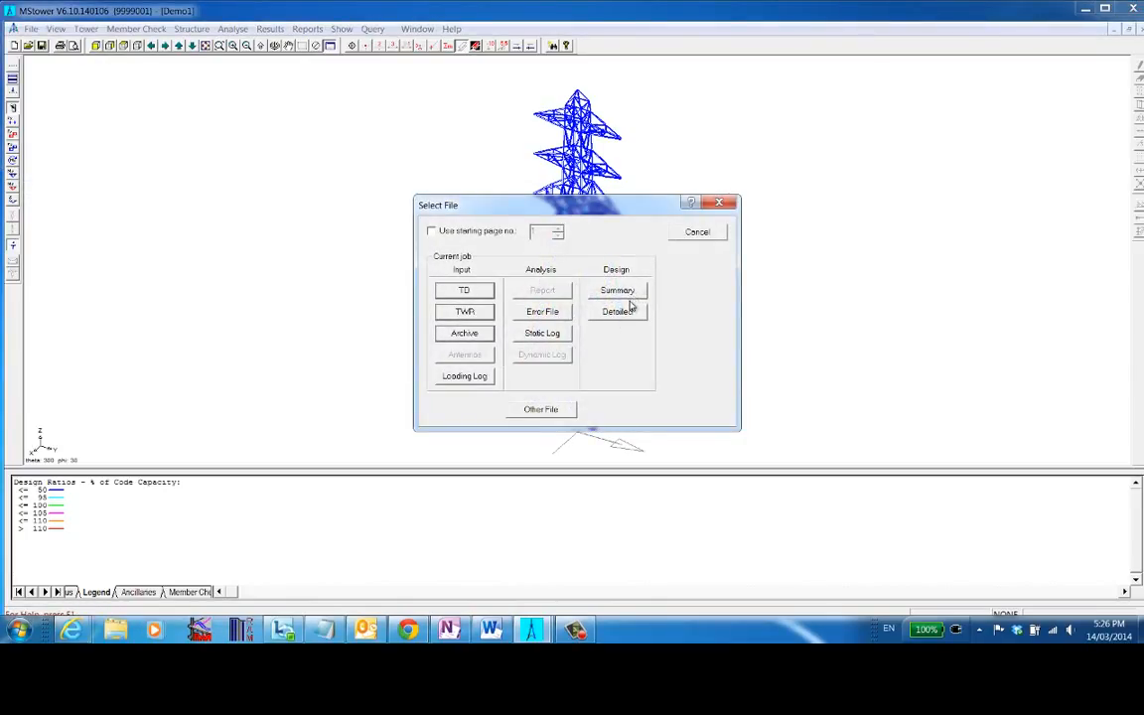
left_click(629, 309)
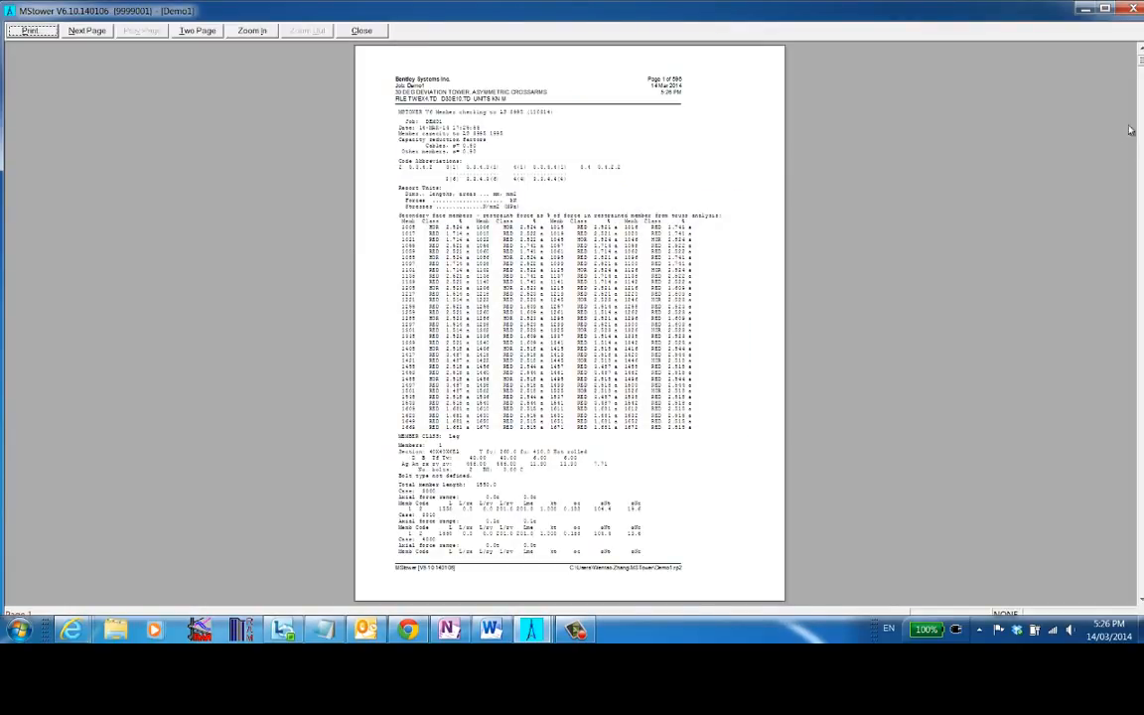
left_click_drag(1140, 79, 1025, 354)
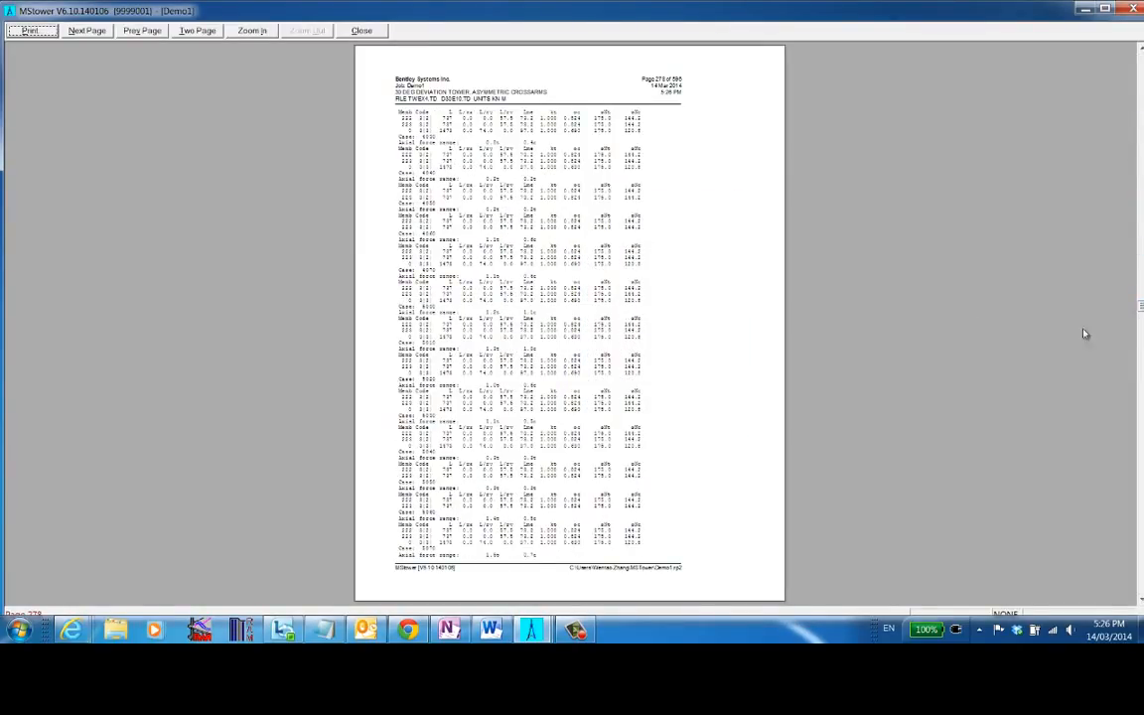
- Scroll to the end of the detailed design check report preview and close the preview
left_click_drag(1133, 336, 1140, 341)
left_click_drag(1140, 415, 1140, 590)
left_click(1130, 8)
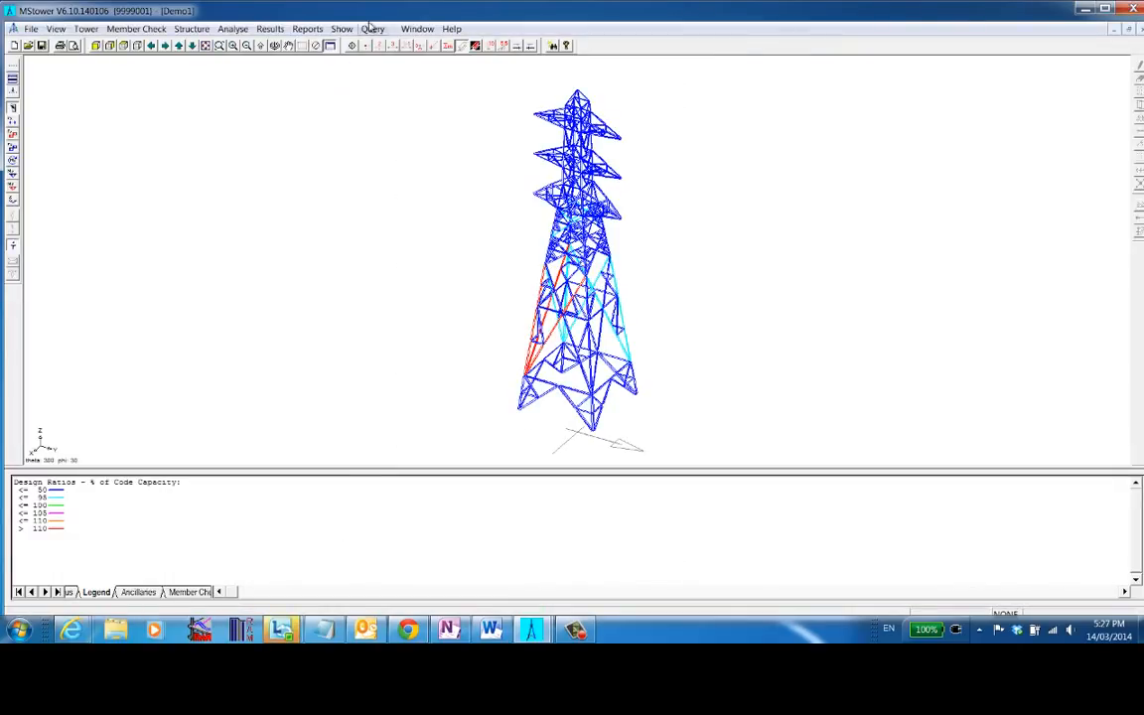
- Print-preview the analysis report, scroll through its pages and close the preview
left_click(307, 27)
mouse_move(269, 30)
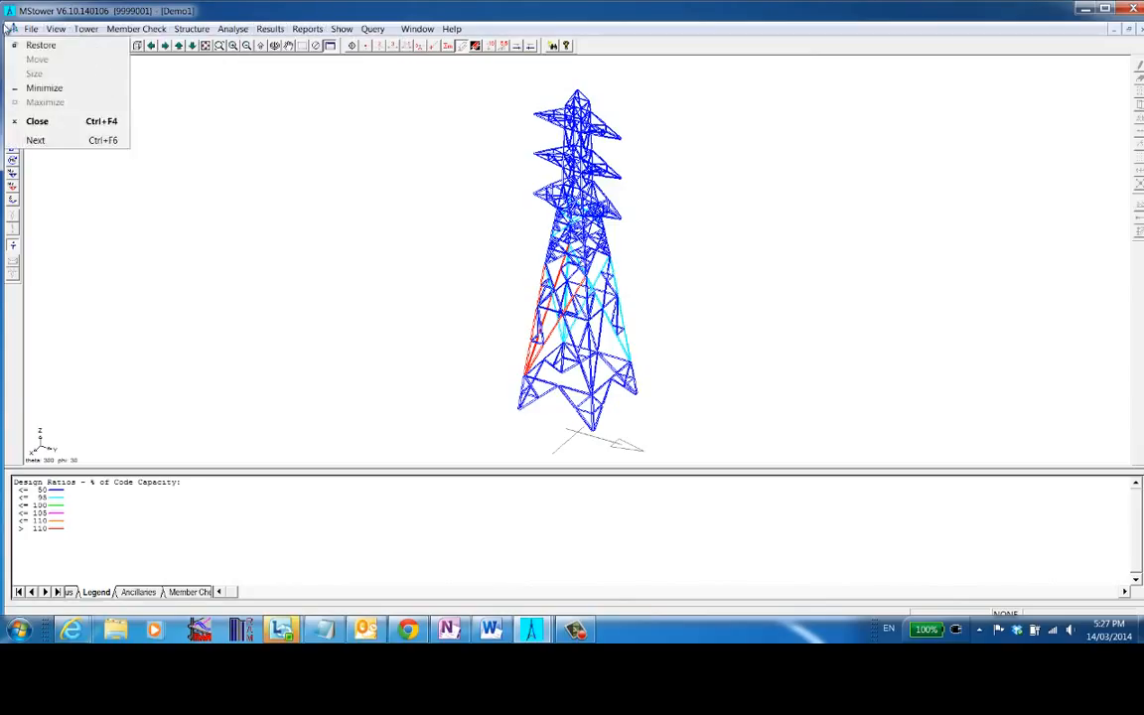
mouse_move(31, 29)
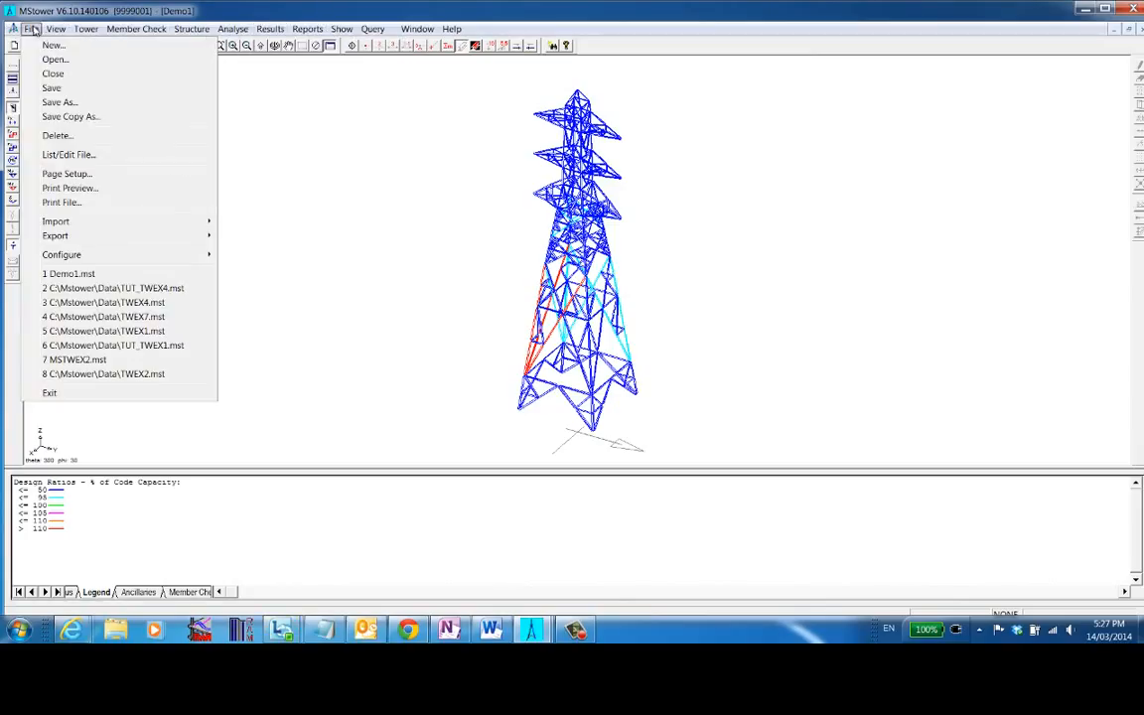
left_click(69, 188)
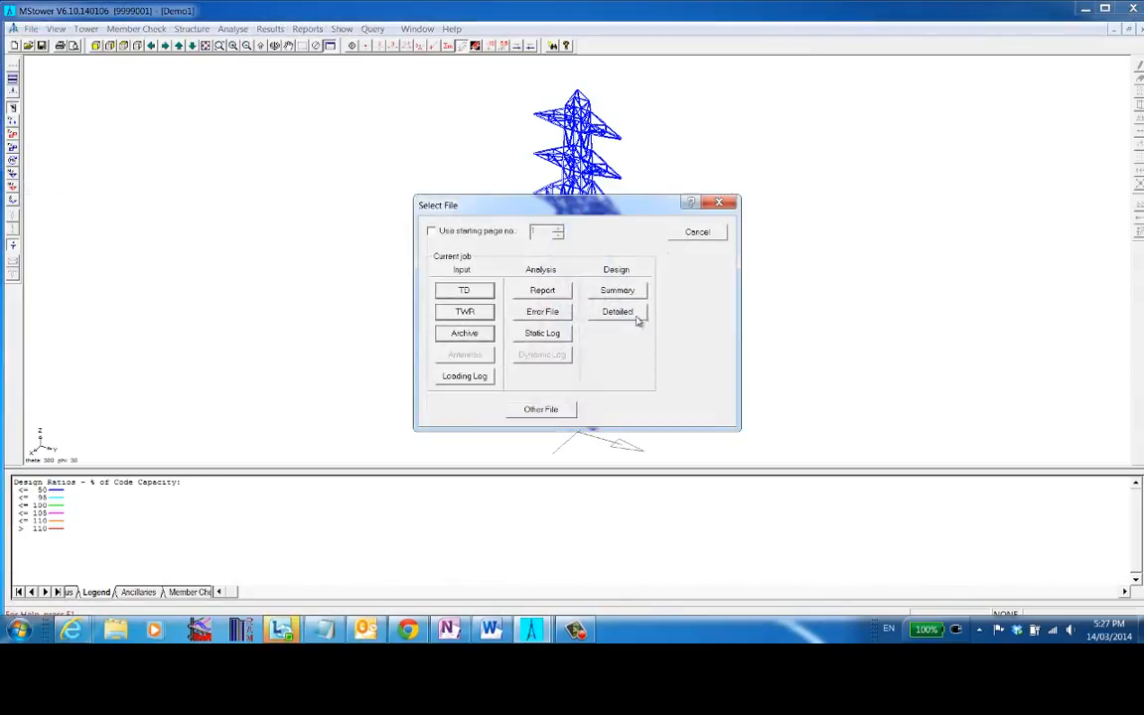
left_click(559, 291)
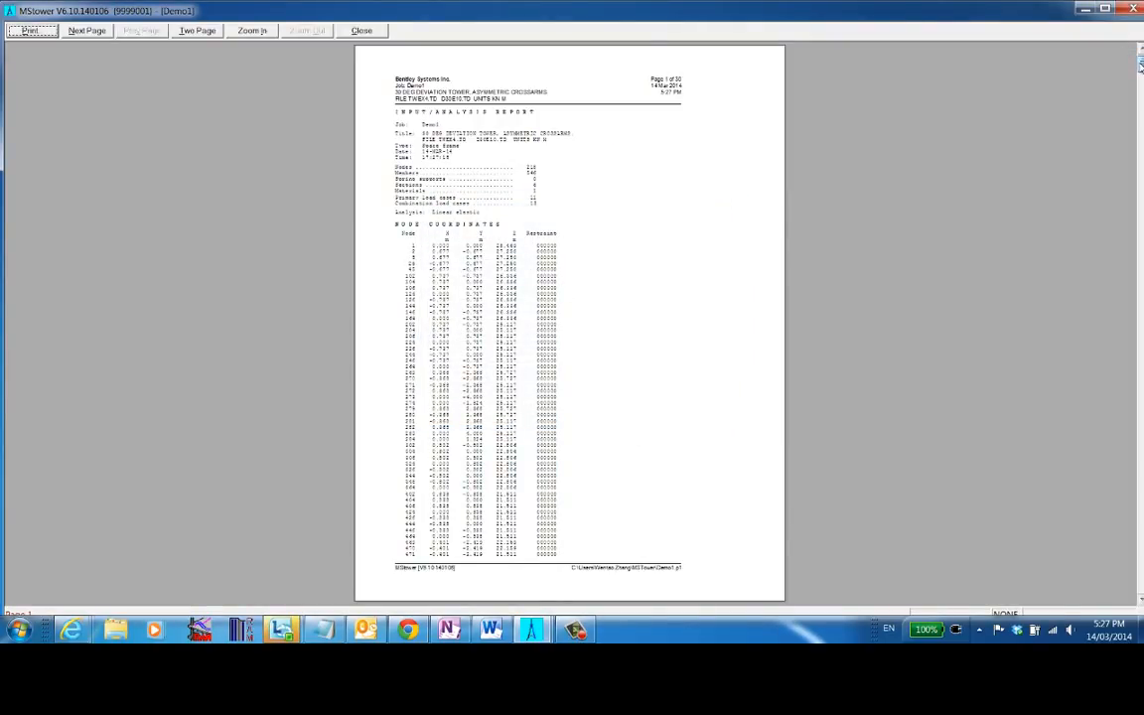
left_click_drag(1139, 65, 983, 447)
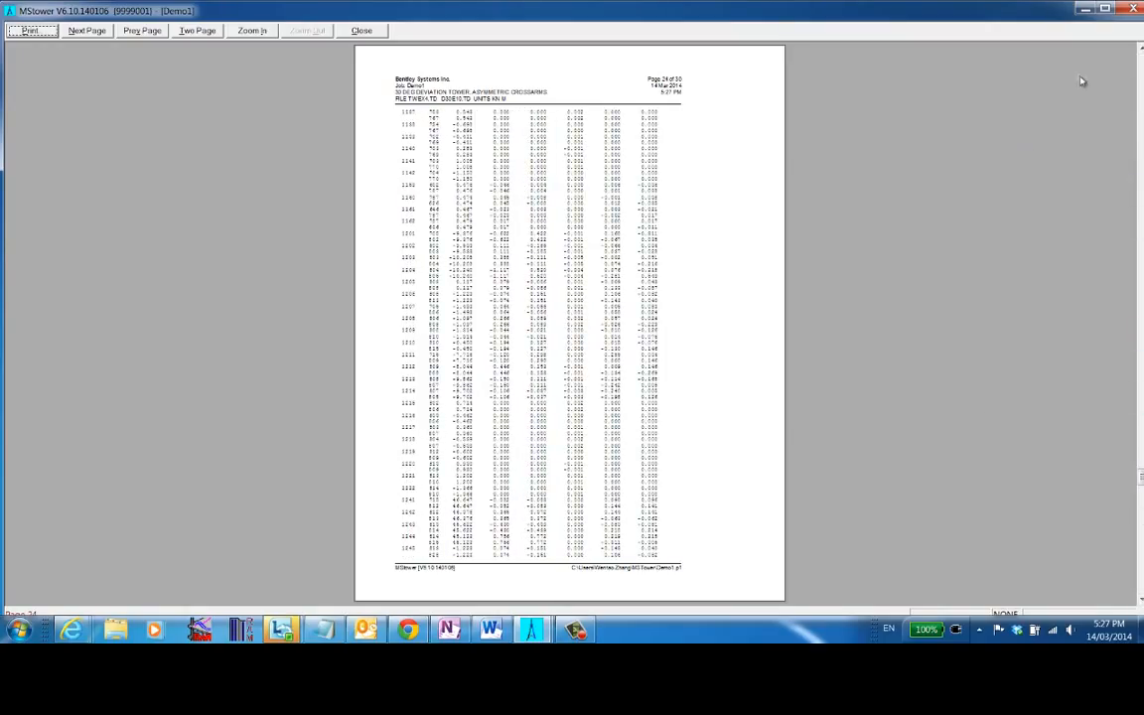
left_click(1132, 10)
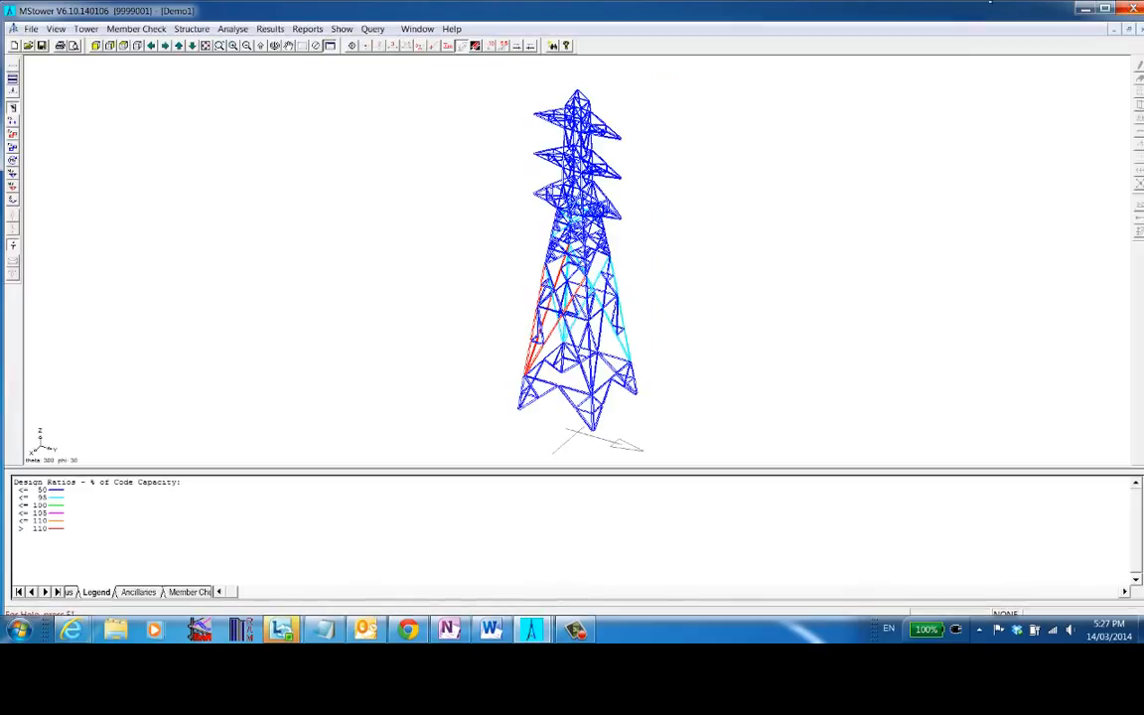